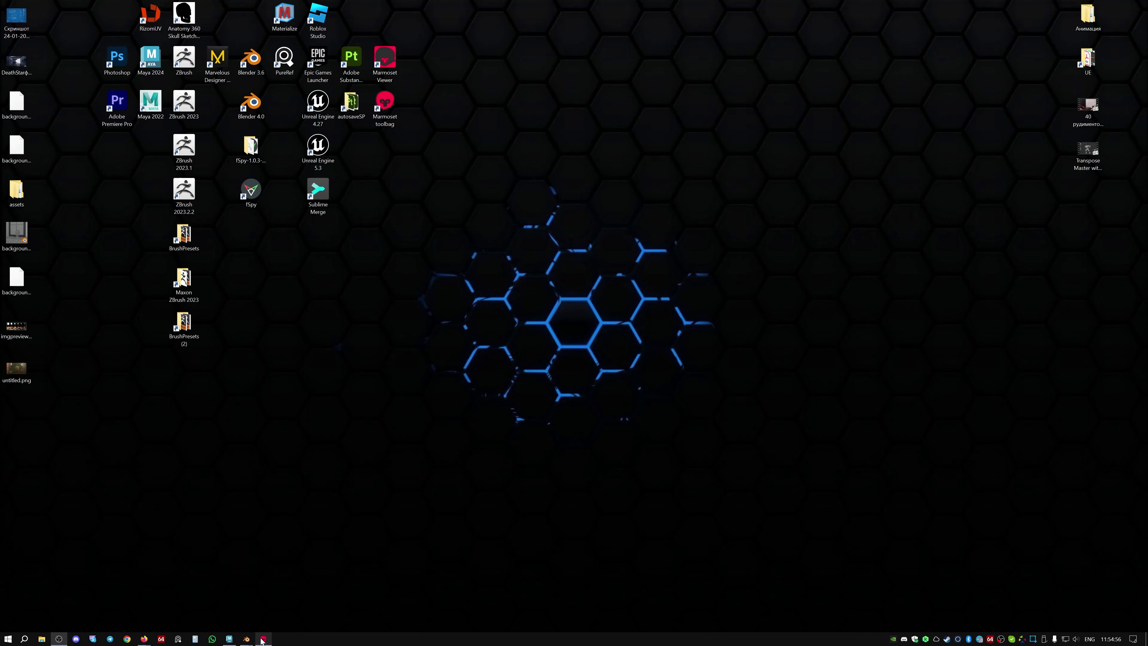
# Switch to Blender's cactus scene to examine the blurred background lights, and minimize that window.
pyautogui.moveTo(246, 639)
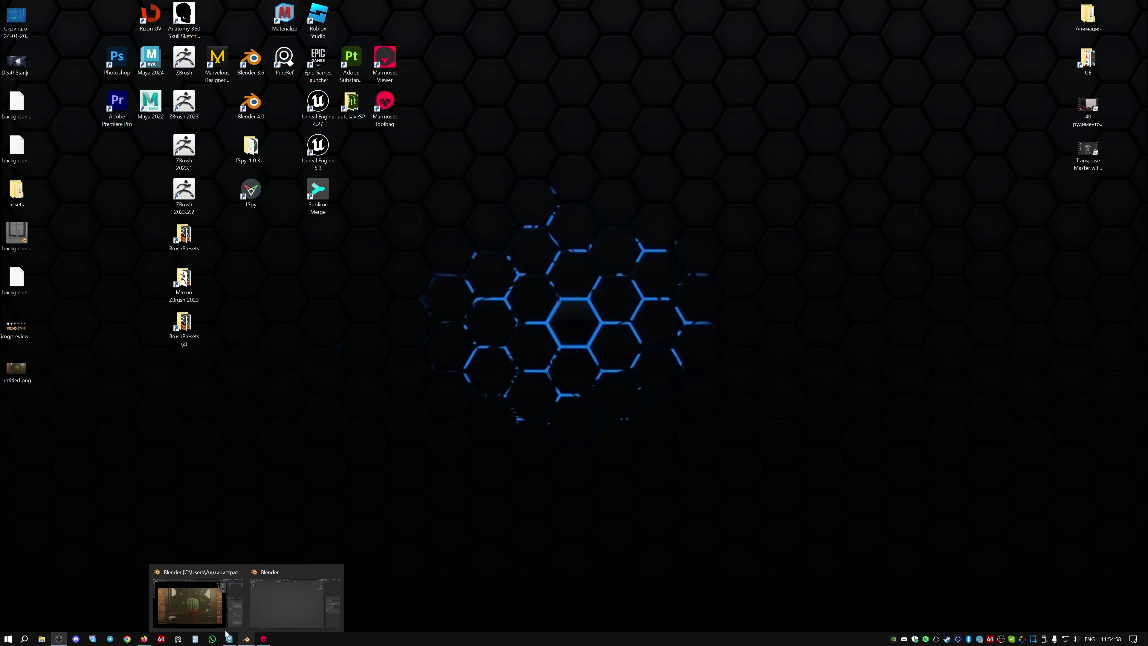
pyautogui.click(221, 619)
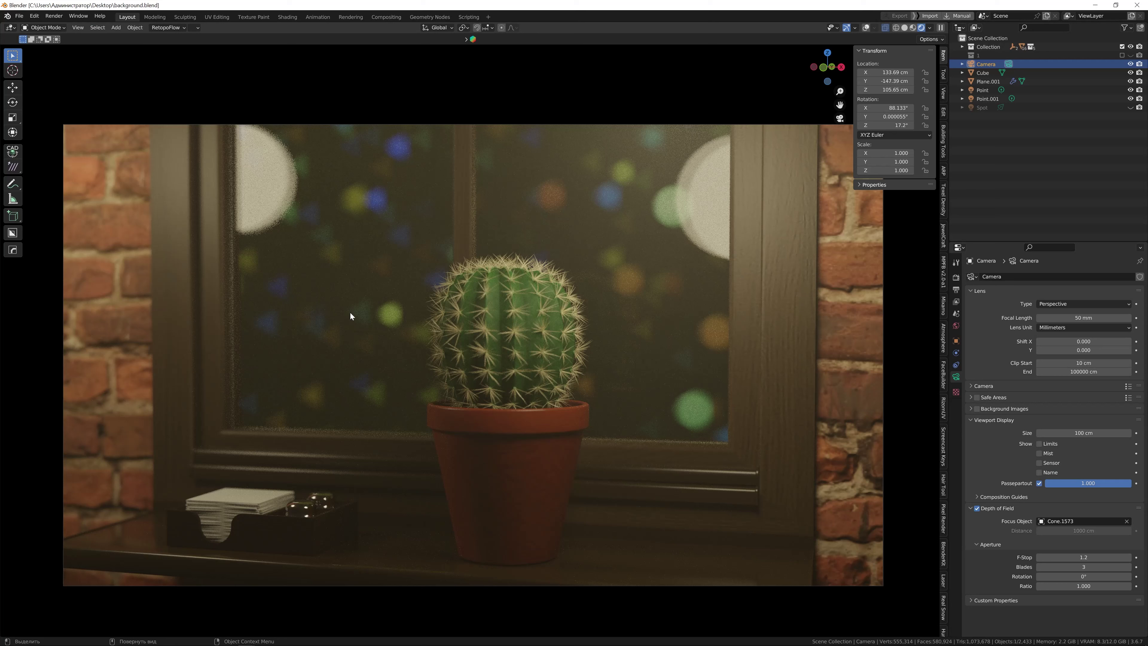
pyautogui.click(1095, 5)
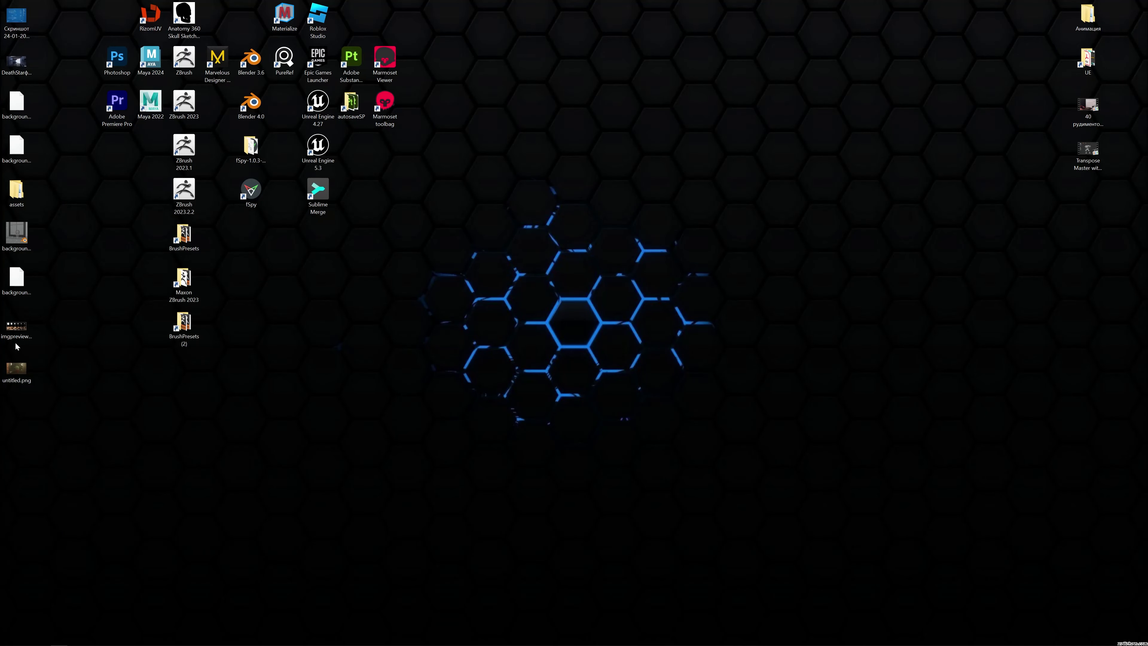
# Open the imgpreview image, examine how aperture shape and bokeh vary from f 2.8 to f 16, and close the viewer.
pyautogui.doubleClick(16, 327)
pyautogui.scroll(7, 568, 354)
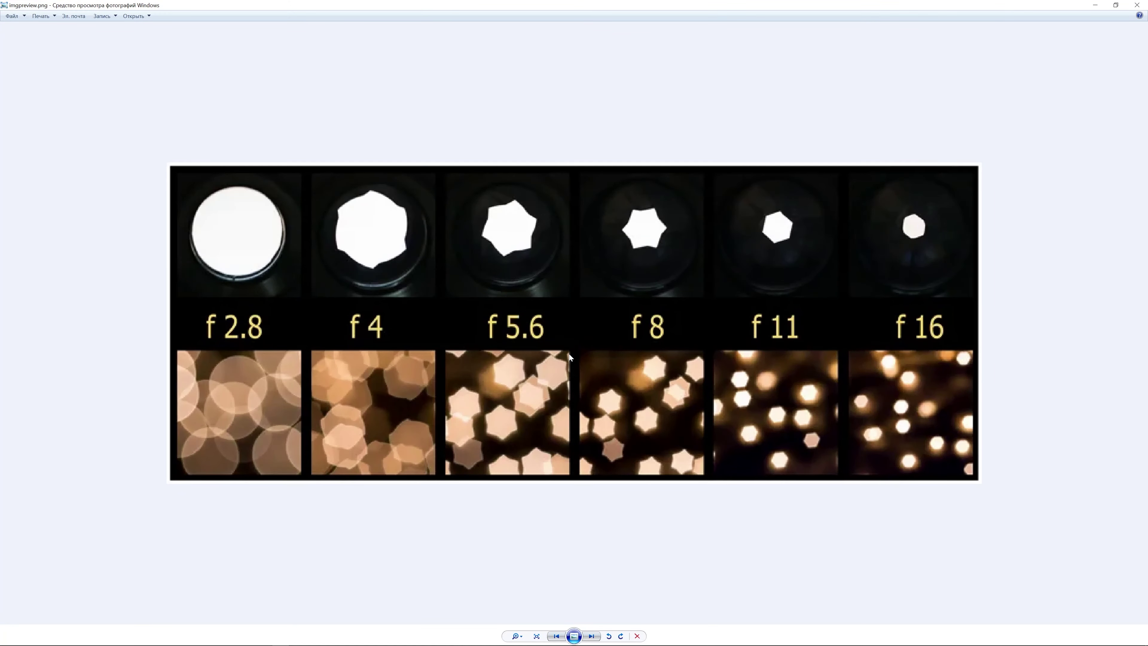
pyautogui.scroll(-1, 569, 354)
pyautogui.scroll(1, 569, 353)
pyautogui.scroll(2, 635, 324)
pyautogui.scroll(-1, 634, 418)
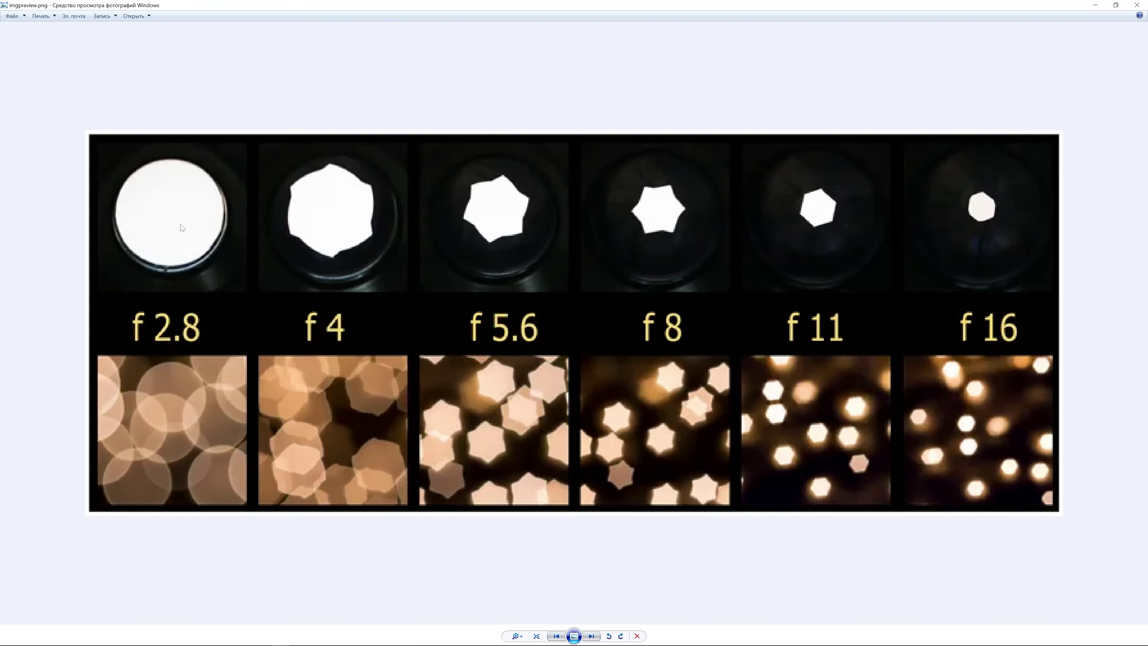
pyautogui.click(1144, 5)
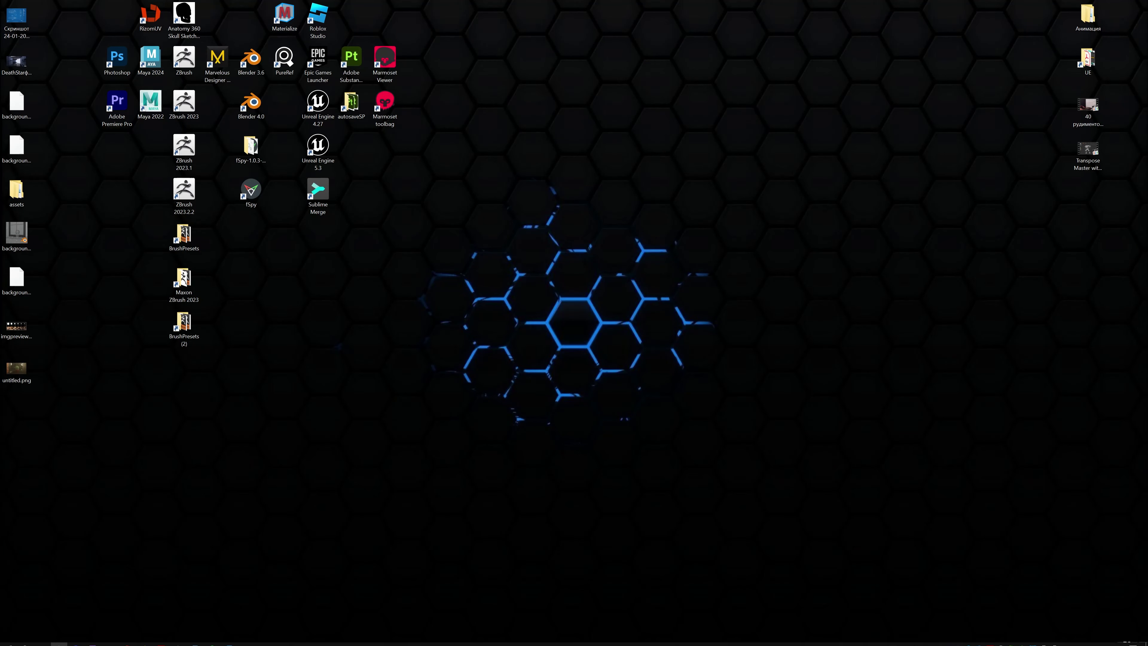
# Switch back to Blender's cactus scene, select the camera, and toggle its Depth of Field off and on again for comparison.
pyautogui.moveTo(246, 642)
pyautogui.click(193, 602)
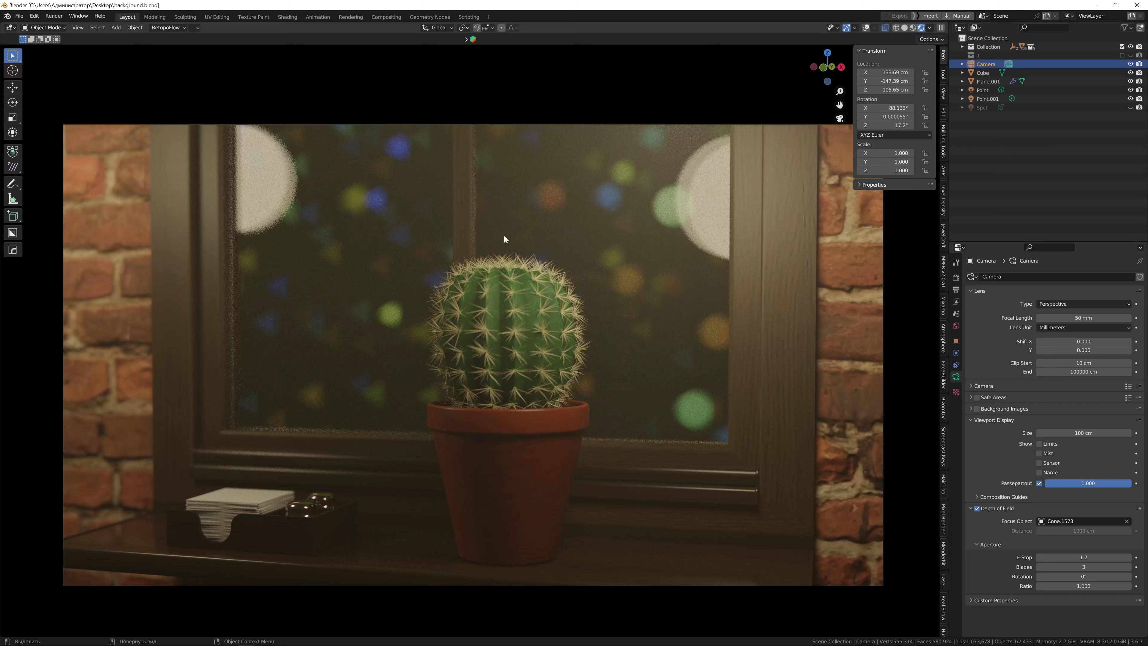
pyautogui.click(982, 64)
pyautogui.click(976, 508)
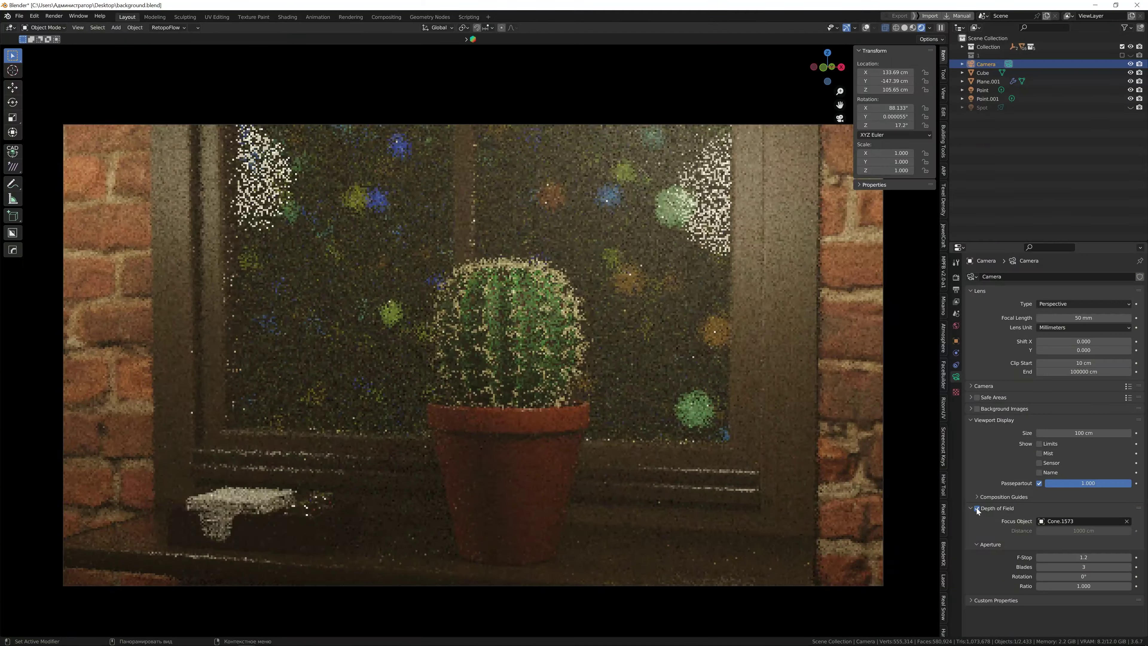
pyautogui.click(976, 508)
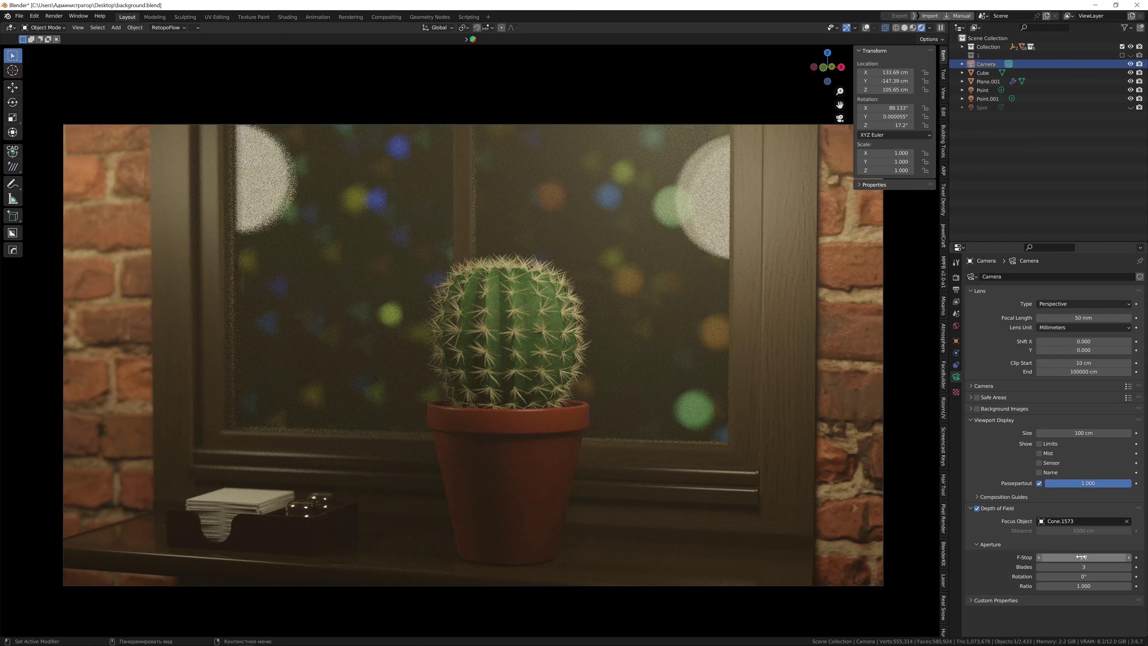
# Try F-Stop values of 0.6, 3.2 and 1.1 on the cactus scene's camera to compare the background blur.
pyautogui.moveTo(1081, 557)
pyautogui.mouseDown()
pyautogui.moveTo(1055, 557)
pyautogui.moveTo(1070, 557)
pyautogui.mouseUp()
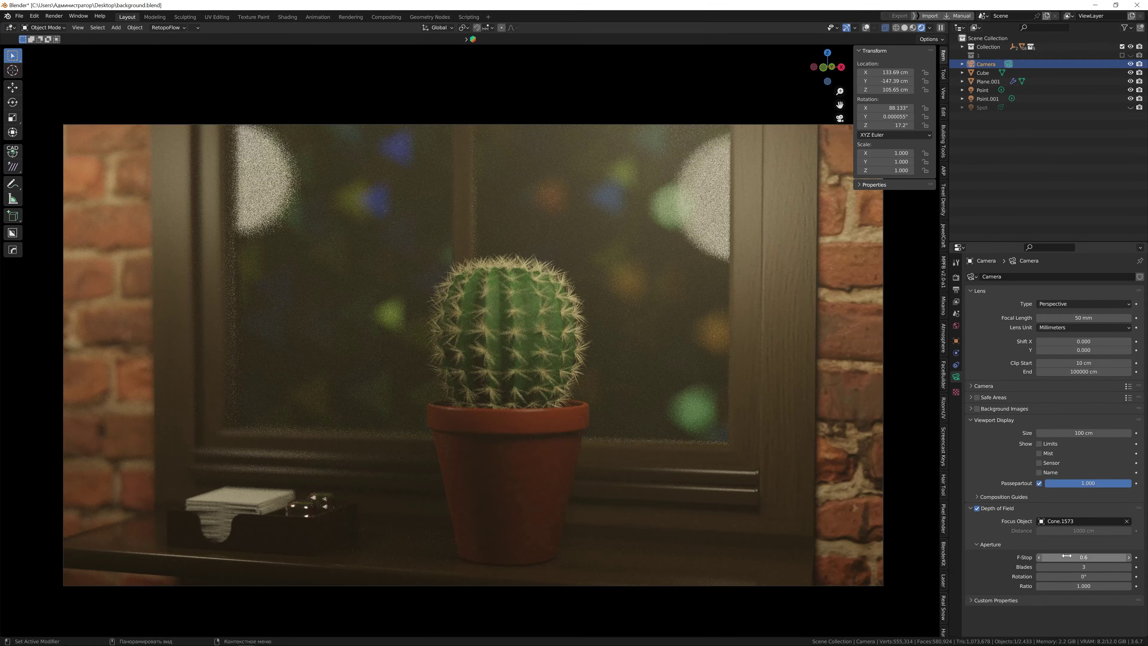
pyautogui.moveTo(1066, 557); pyautogui.dragTo(1108, 557)
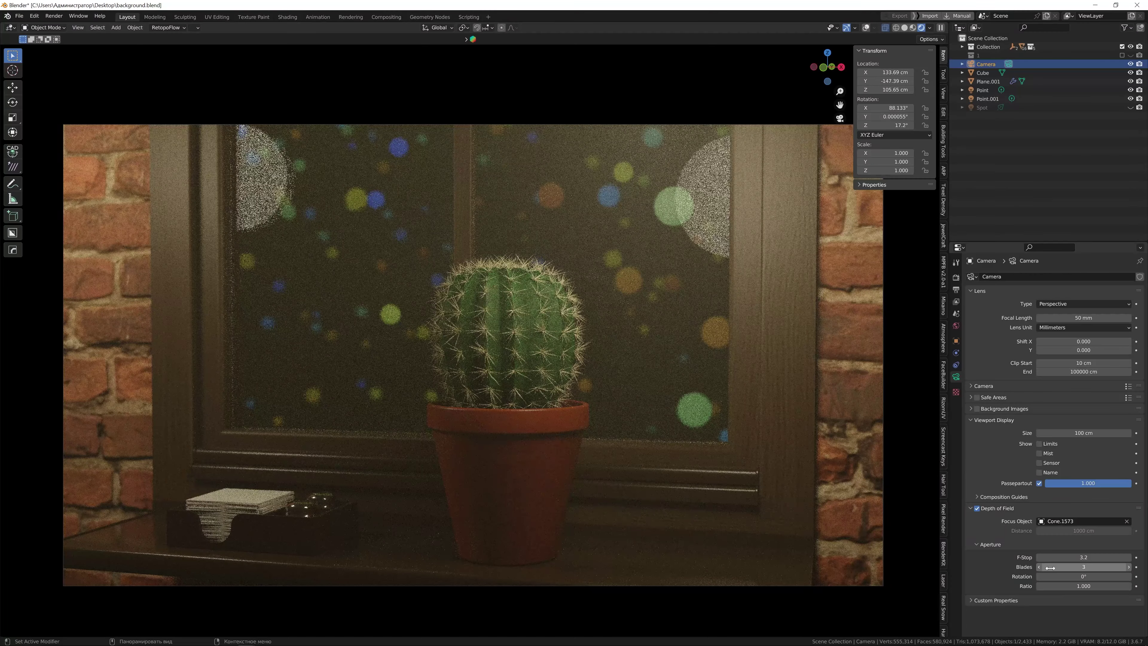
pyautogui.moveTo(1072, 557); pyautogui.dragTo(1066, 557)
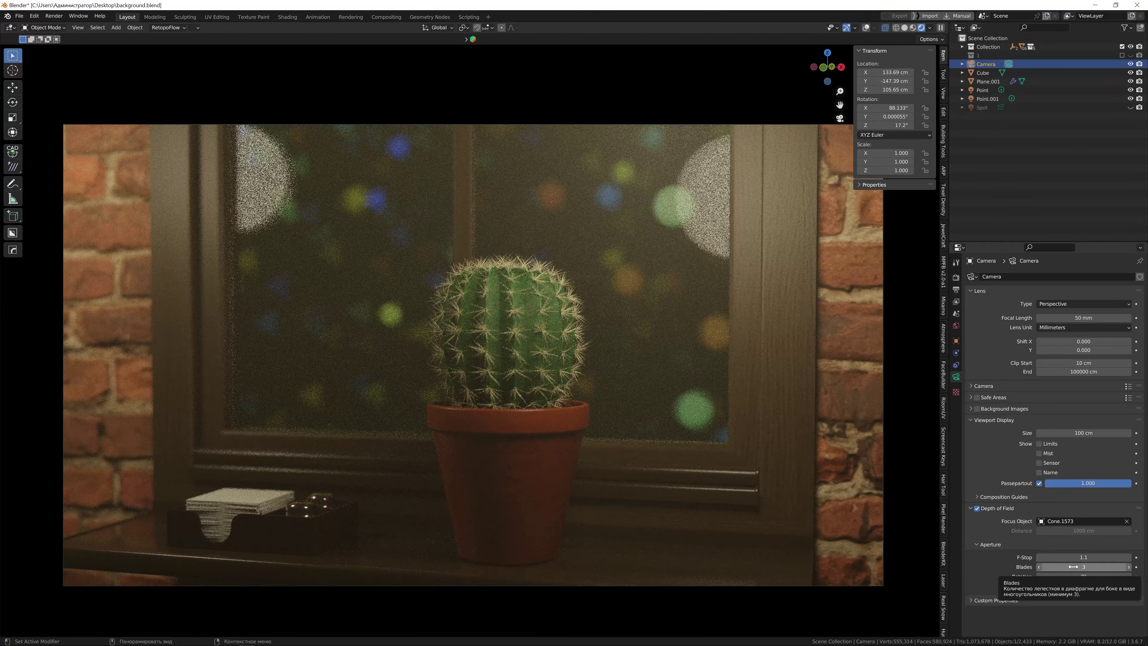
# Set the camera aperture to 5 blades and its F-Stop to 0.6.
pyautogui.click(1074, 566)
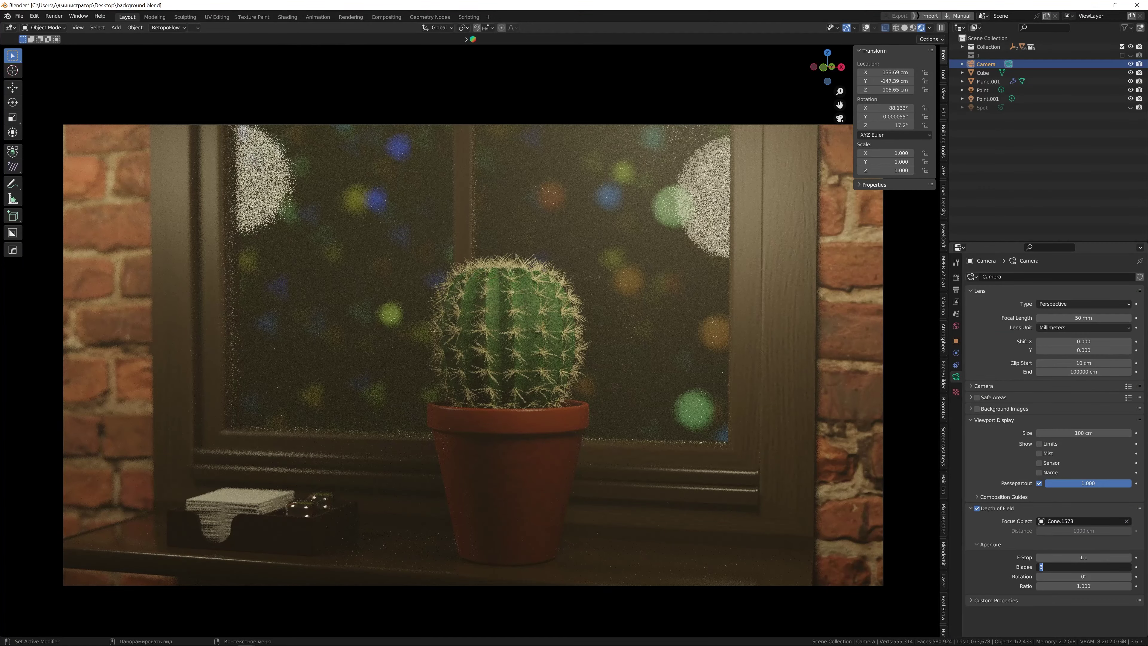
pyautogui.write('5')
pyautogui.press('Return')
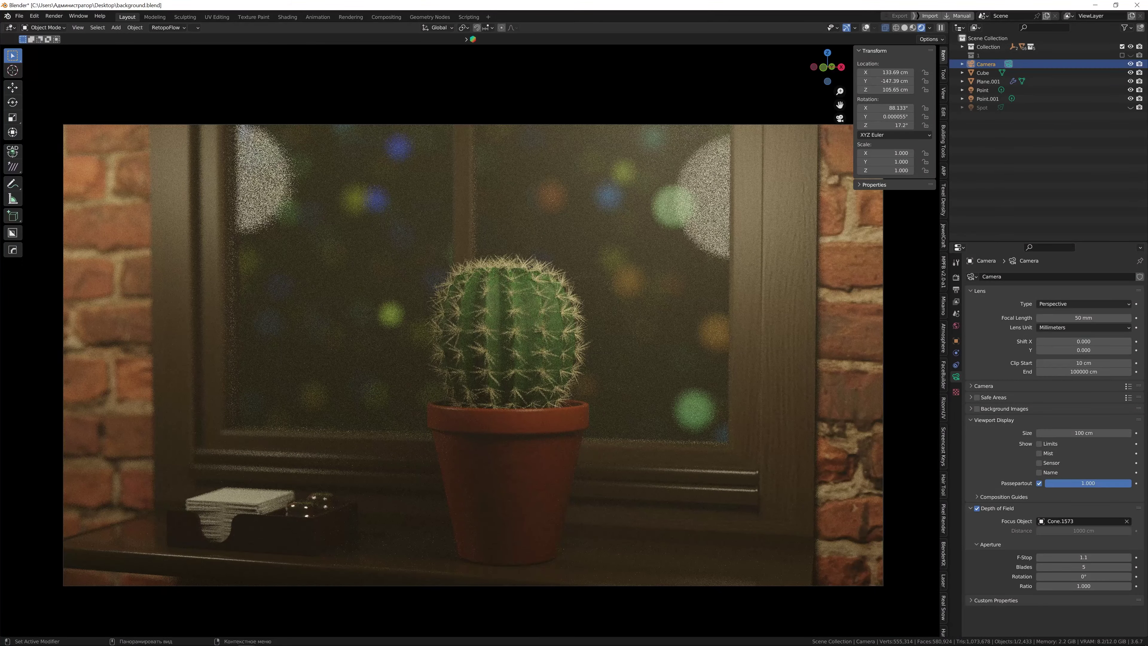
pyautogui.moveTo(1087, 556); pyautogui.dragTo(1064, 557)
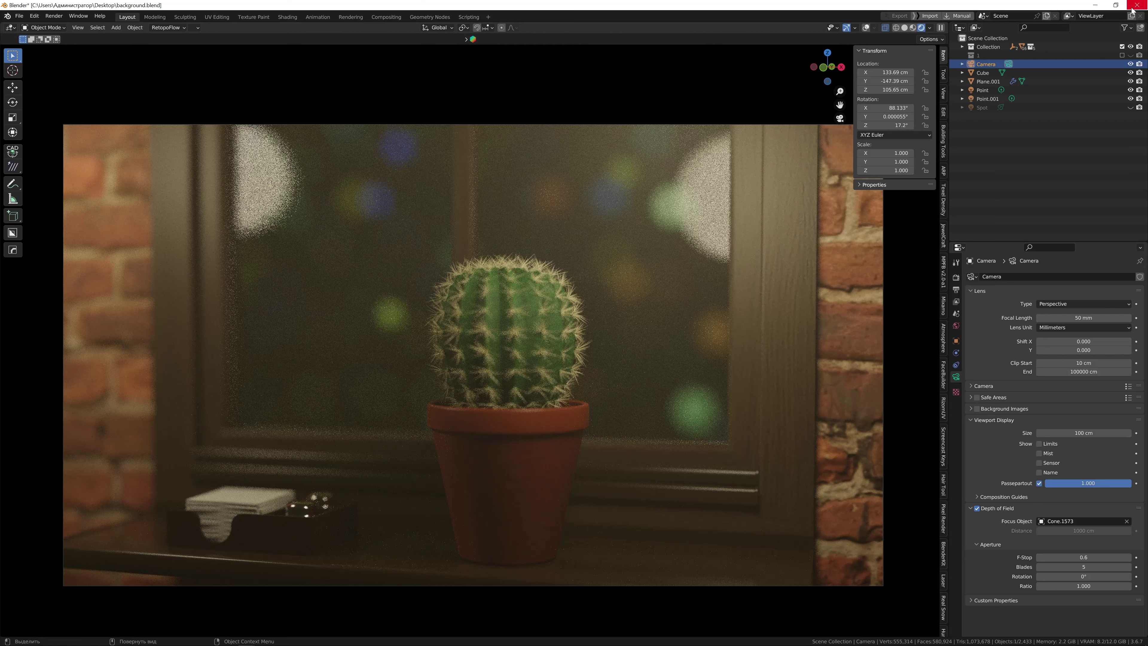
# Minimize the cactus scene, switch to the empty Blender scene, and add a mesh plane at the world origin.
pyautogui.click(1094, 5)
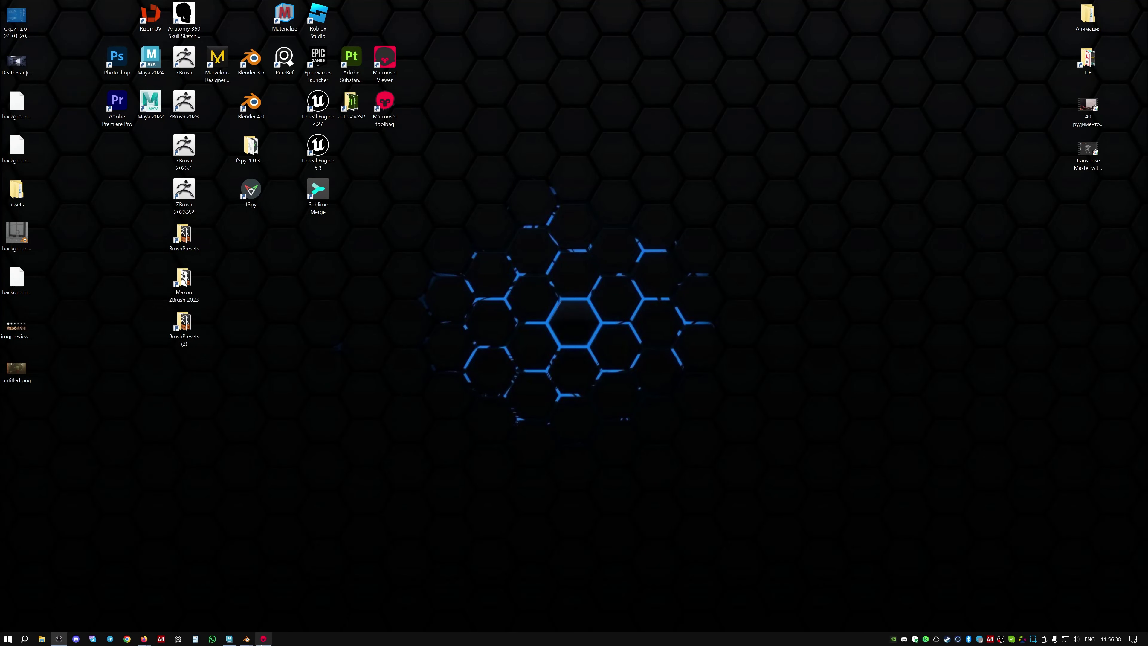
pyautogui.moveTo(250, 640)
pyautogui.click(295, 602)
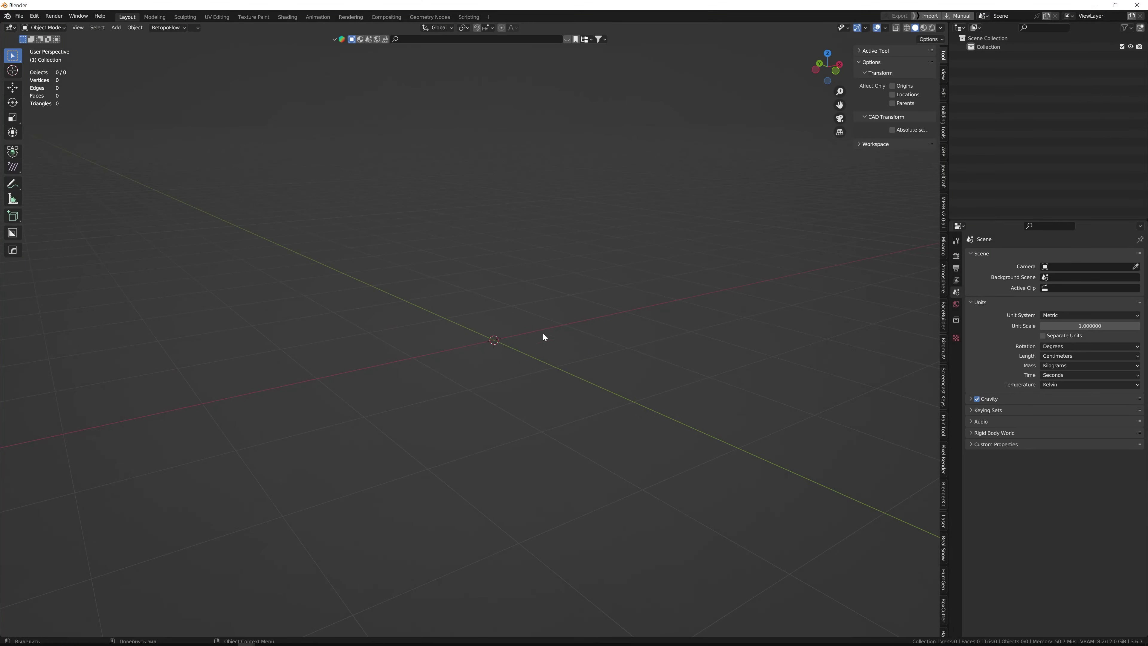
pyautogui.moveTo(508, 367); pyautogui.dragTo(512, 363, button='middle')
pyautogui.hotkey('shift', 'a')
pyautogui.moveTo(512, 364)
pyautogui.click(551, 386)
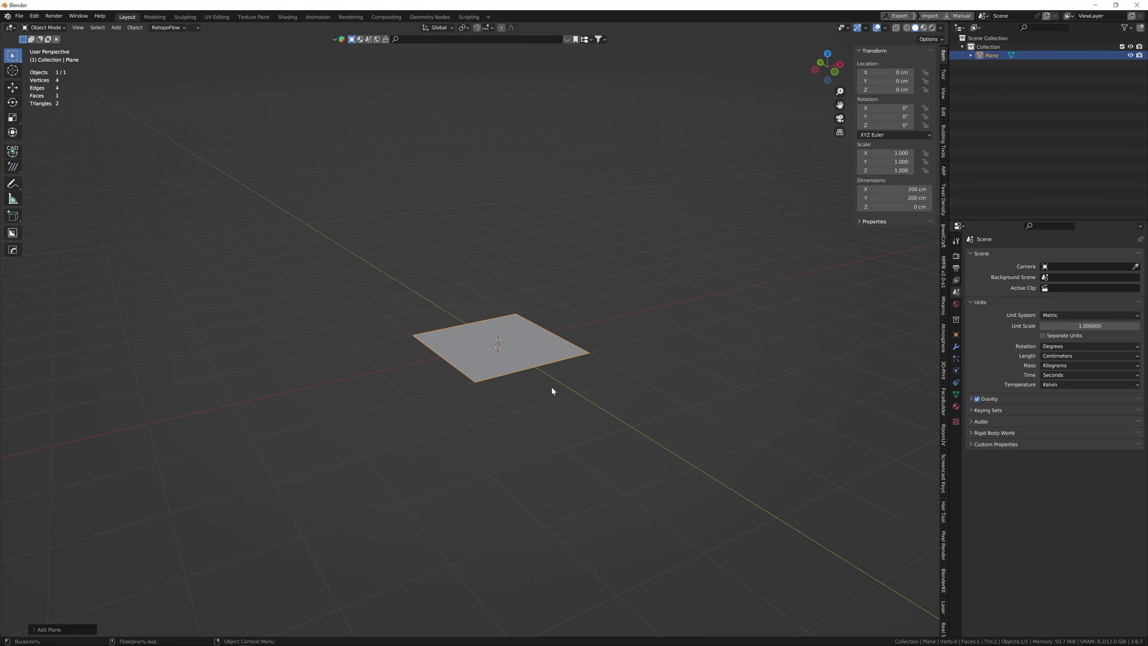
# Scale the plane up uniformly to about 1917 cm per side.
pyautogui.scroll(-3, 517, 394)
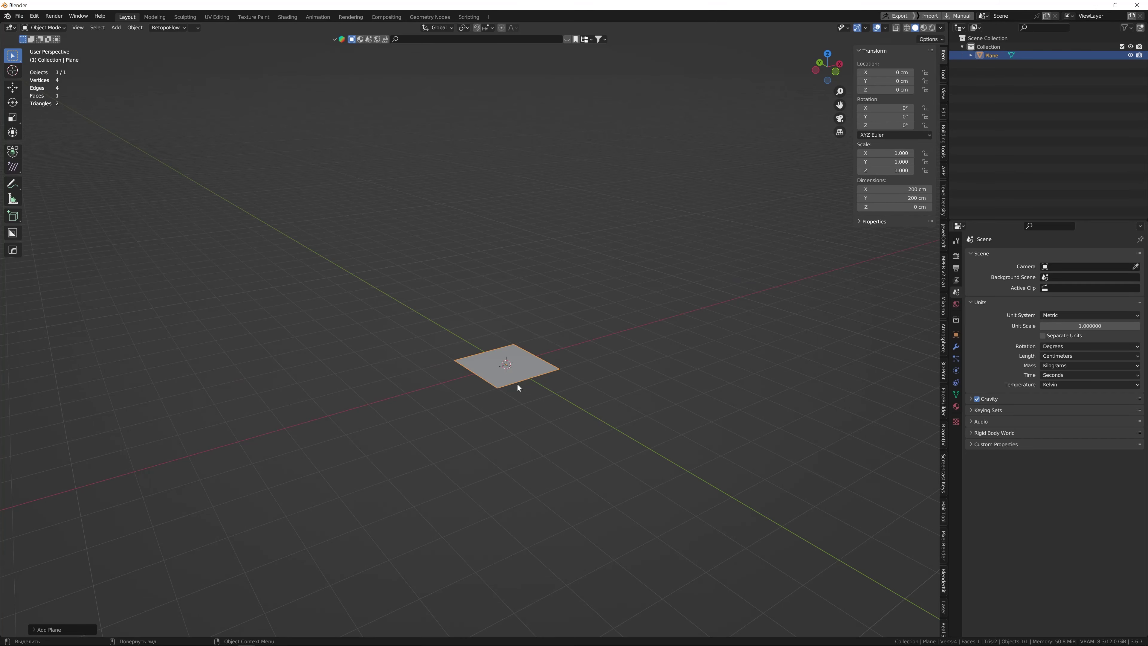
pyautogui.scroll(3, 516, 385)
pyautogui.scroll(-2, 519, 397)
pyautogui.moveTo(522, 417); pyautogui.dragTo(512, 318, button='middle')
pyautogui.scroll(2, 497, 425)
pyautogui.press('s')
pyautogui.click(820, 525)
pyautogui.scroll(-3, 536, 403)
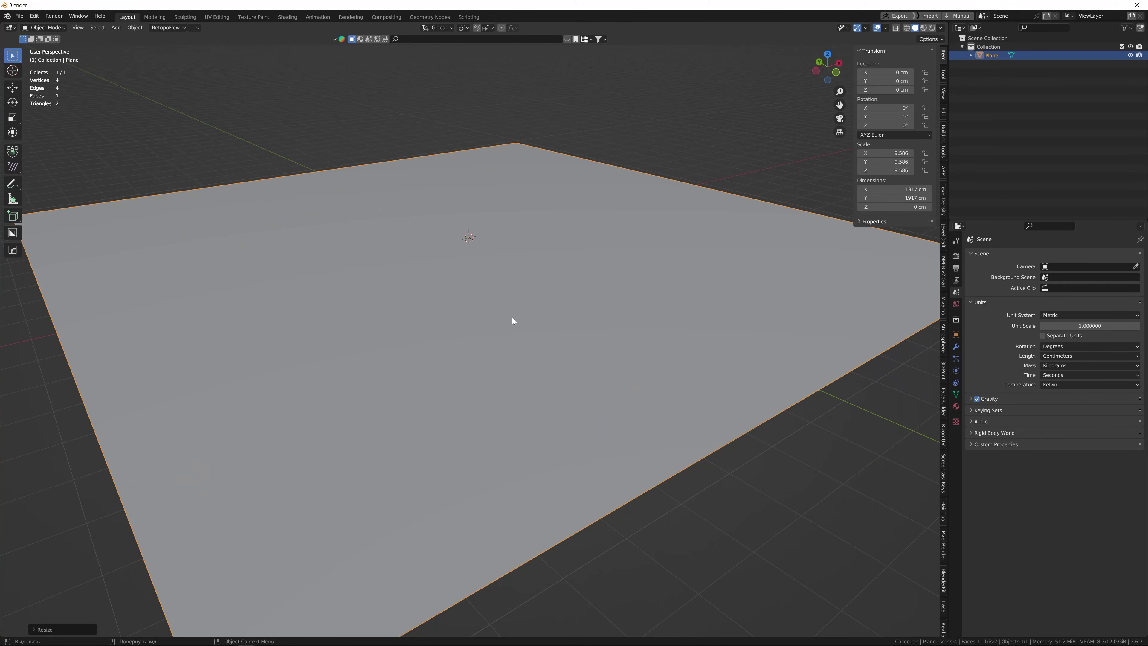
# Raise the plane about 573 cm along the Z axis above the grid.
pyautogui.press('g')
pyautogui.press('z')
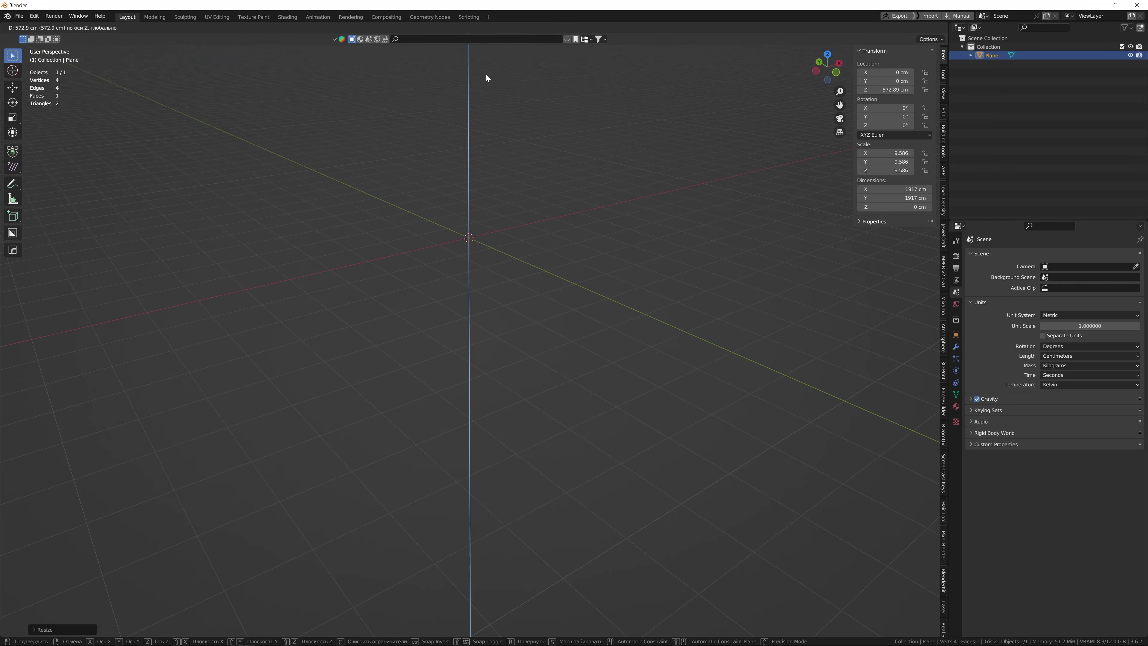
pyautogui.click(487, 75)
pyautogui.moveTo(482, 162); pyautogui.dragTo(407, 188, button='middle')
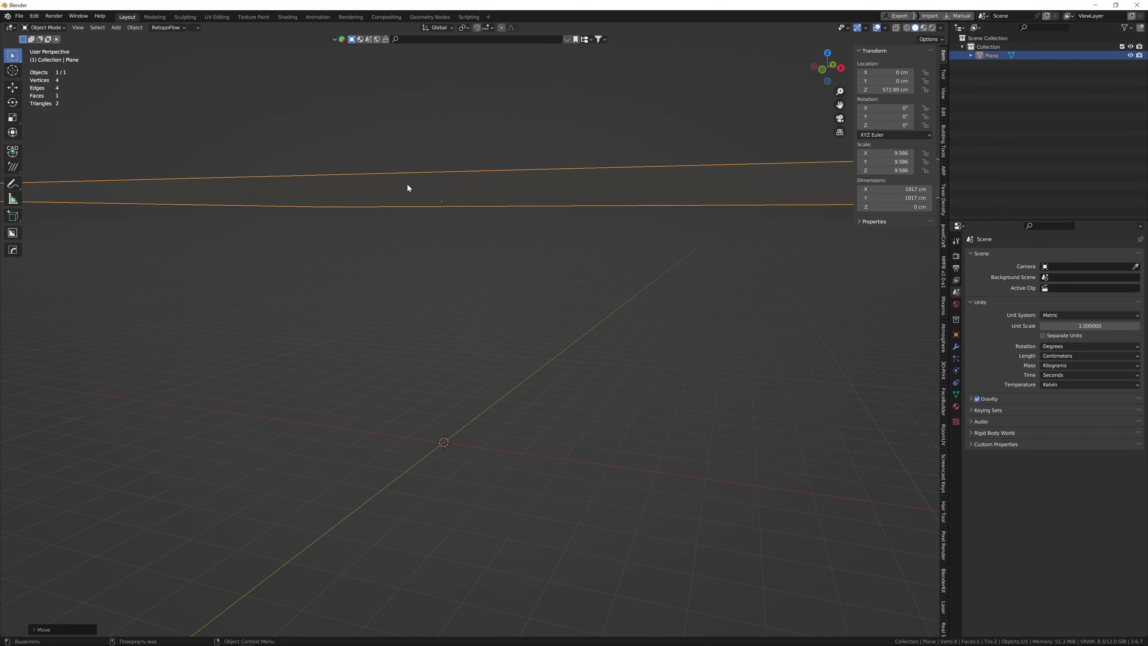
pyautogui.scroll(-3, 525, 244)
# Add a UV sphere and snap it to the 3D cursor at the world origin.
pyautogui.moveTo(477, 225); pyautogui.dragTo(459, 354, button='middle')
pyautogui.hotkey('shift', 'a')
pyautogui.moveTo(458, 354)
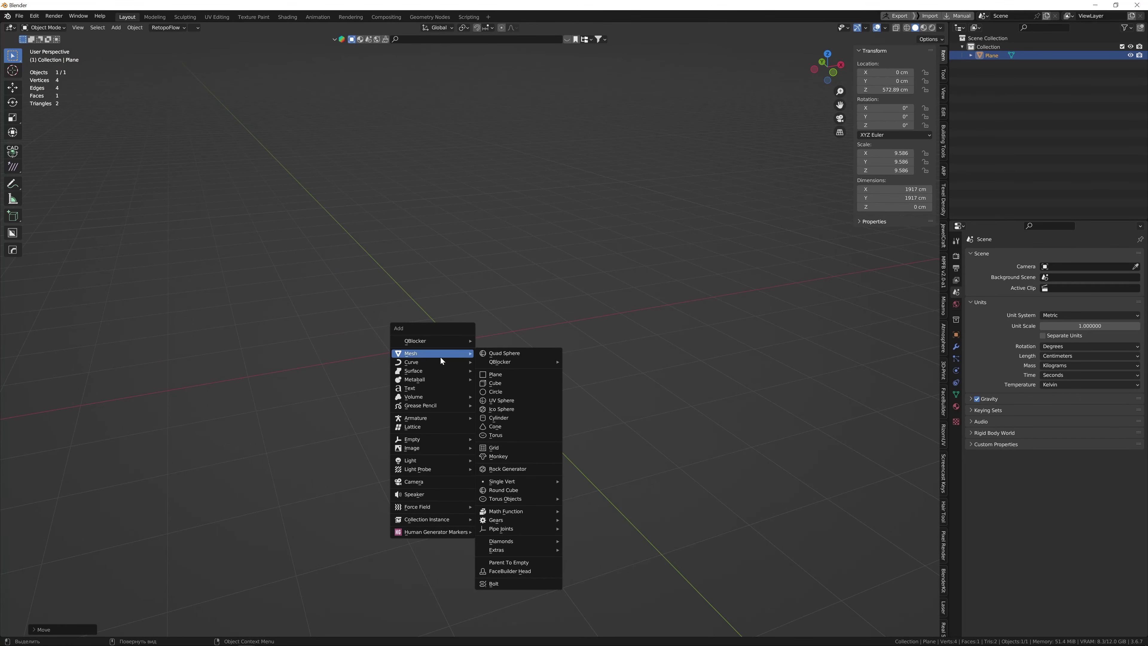
pyautogui.click(501, 400)
pyautogui.keyDown('shift'); pyautogui.moveTo(488, 346); pyautogui.dragTo(385, 362, button='middle'); pyautogui.keyUp('shift')
pyautogui.hotkey('shift', 's')
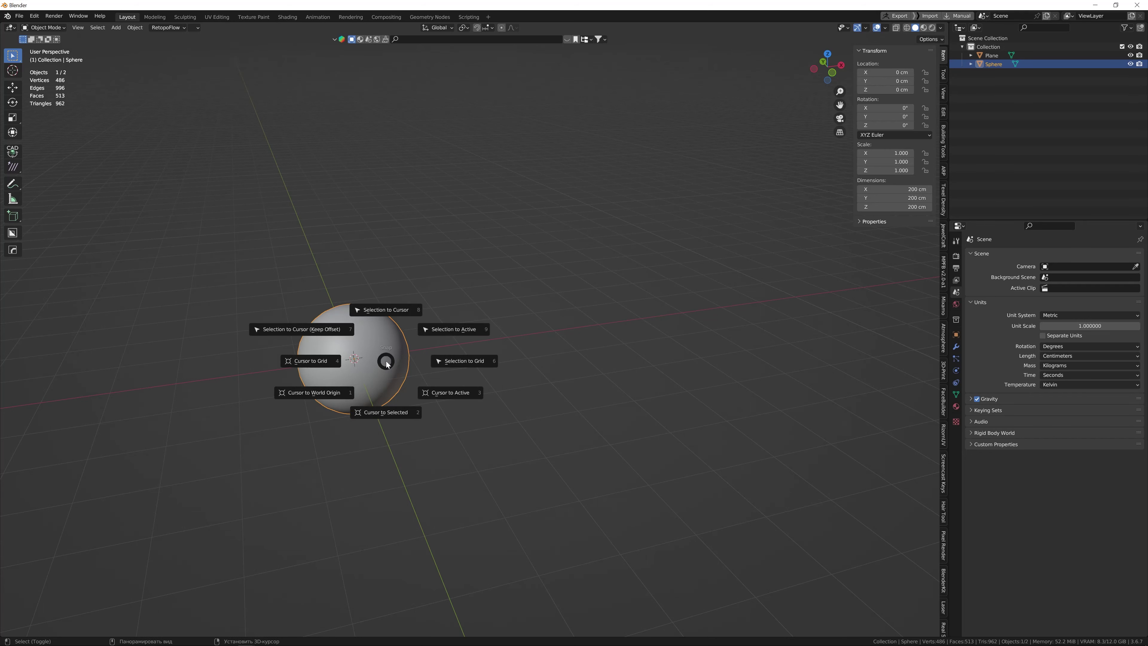
pyautogui.click(388, 341)
# Duplicate the sphere along the X axis and repeat the duplication, making a row of three spheres spaced about 251 cm apart.
pyautogui.hotkey('shift', 'd')
pyautogui.press('x')
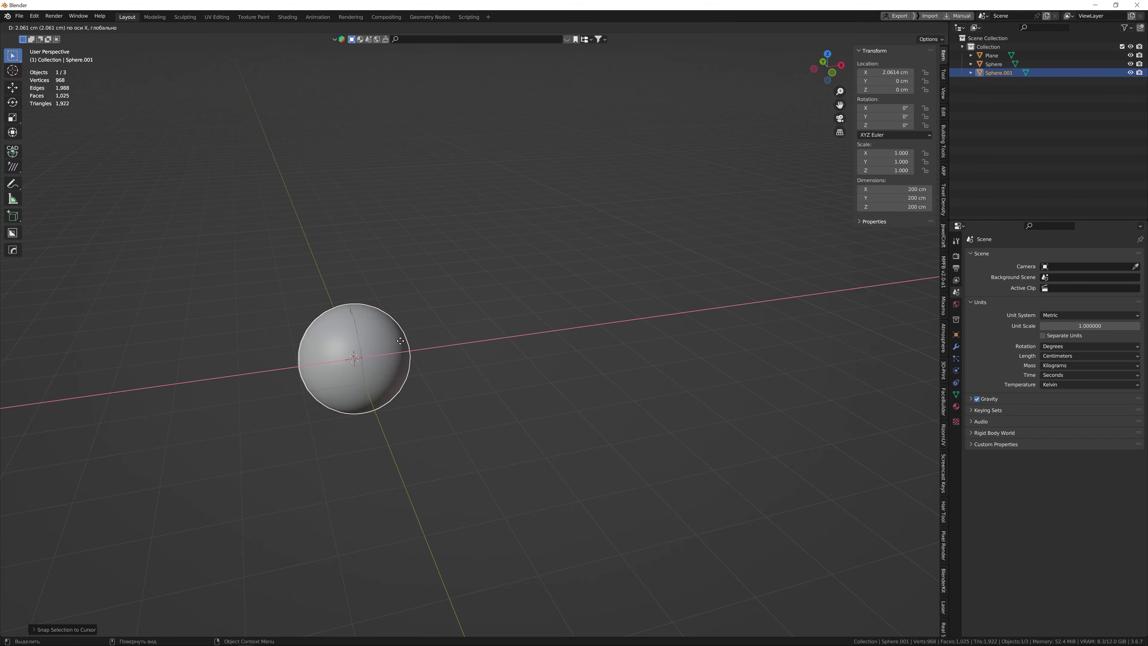
pyautogui.click(515, 332)
pyautogui.hotkey('shift', 'r')
pyautogui.moveTo(526, 444); pyautogui.dragTo(390, 374, button='middle')
# Select the sphere at the origin and apply smooth shading to it.
pyautogui.click(363, 355)
pyautogui.scroll(1, 398, 401)
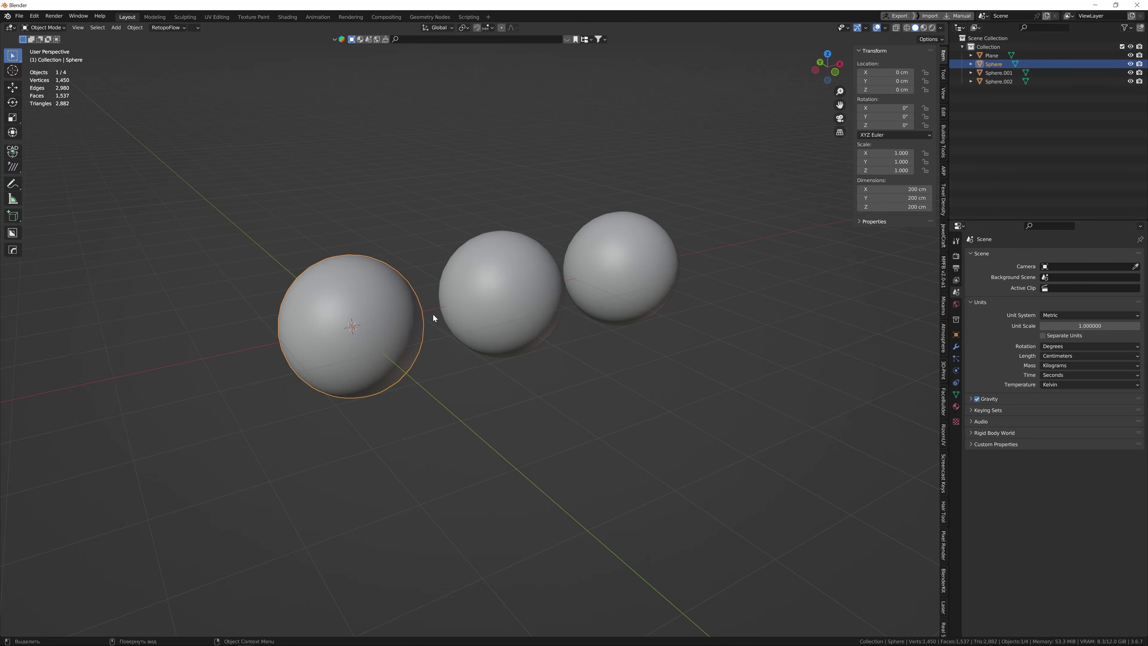
pyautogui.keyDown('shift'); pyautogui.click(494, 291); pyautogui.keyUp('shift')
pyautogui.keyDown('shift'); pyautogui.click(626, 273); pyautogui.keyUp('shift')
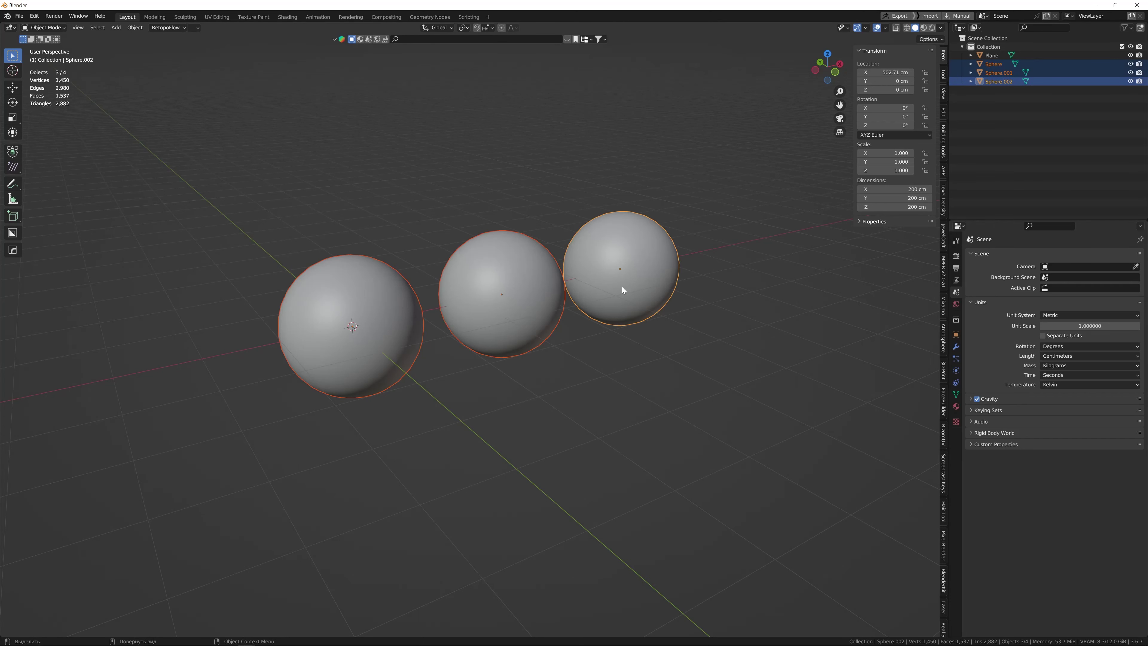
pyautogui.click(345, 292)
pyautogui.rightClick(344, 290)
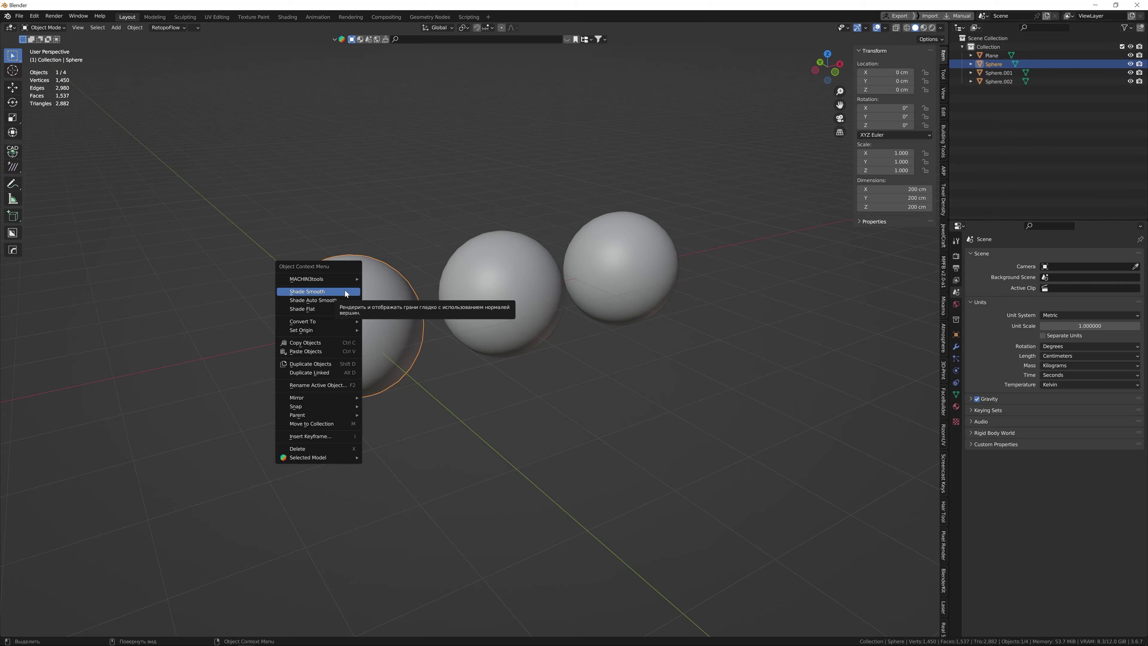
pyautogui.click(344, 292)
pyautogui.moveTo(412, 363); pyautogui.dragTo(410, 310, button='middle')
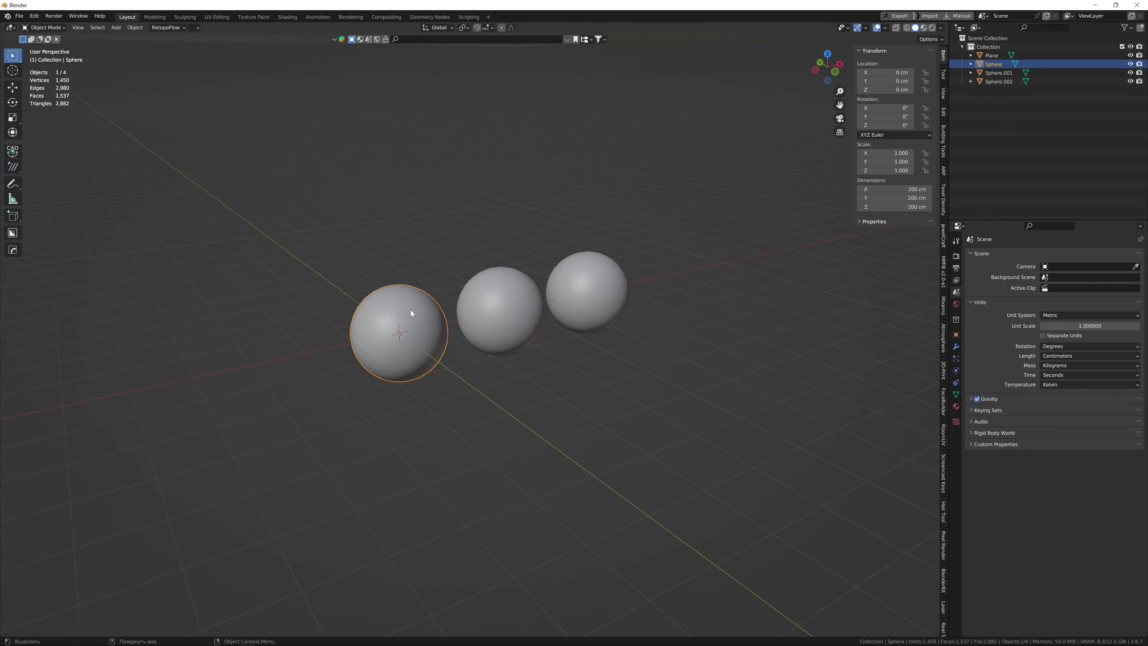
# Create a new material on the sphere at the origin.
pyautogui.click(956, 406)
pyautogui.click(1045, 292)
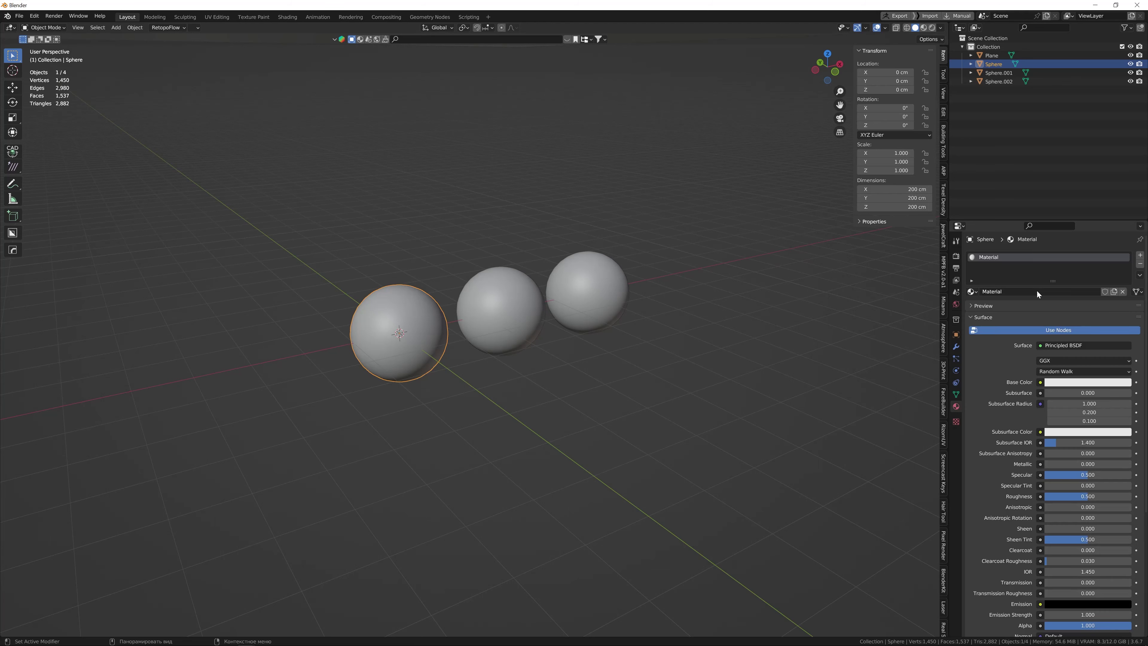
pyautogui.scroll(-5, 1034, 533)
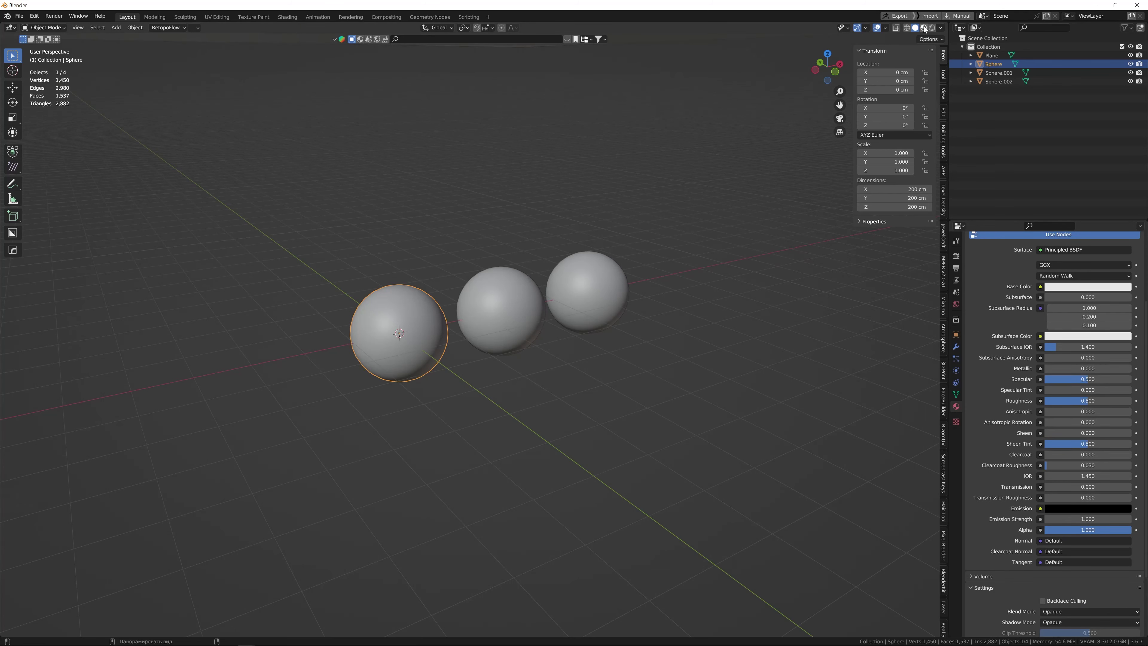
# Switch the viewport to rendered shading and set the world background strength to 0.
pyautogui.click(932, 29)
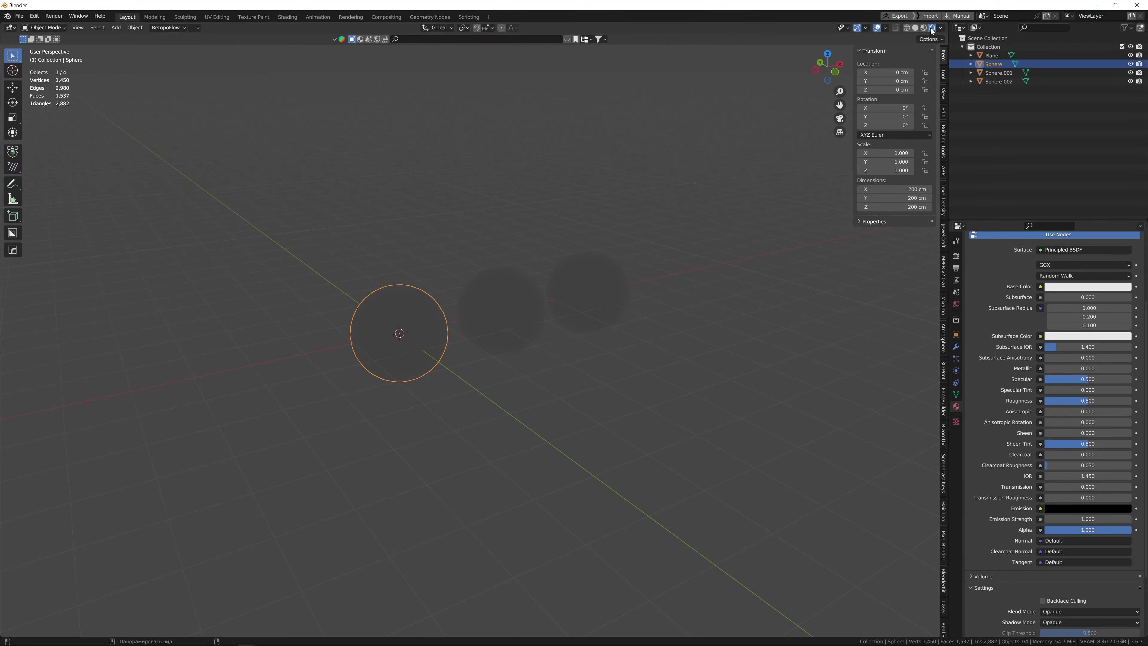
pyautogui.moveTo(536, 341)
pyautogui.mouseDown(button='middle')
pyautogui.moveTo(533, 321)
pyautogui.moveTo(491, 348)
pyautogui.moveTo(520, 348)
pyautogui.mouseUp(button='middle')
pyautogui.click(956, 304)
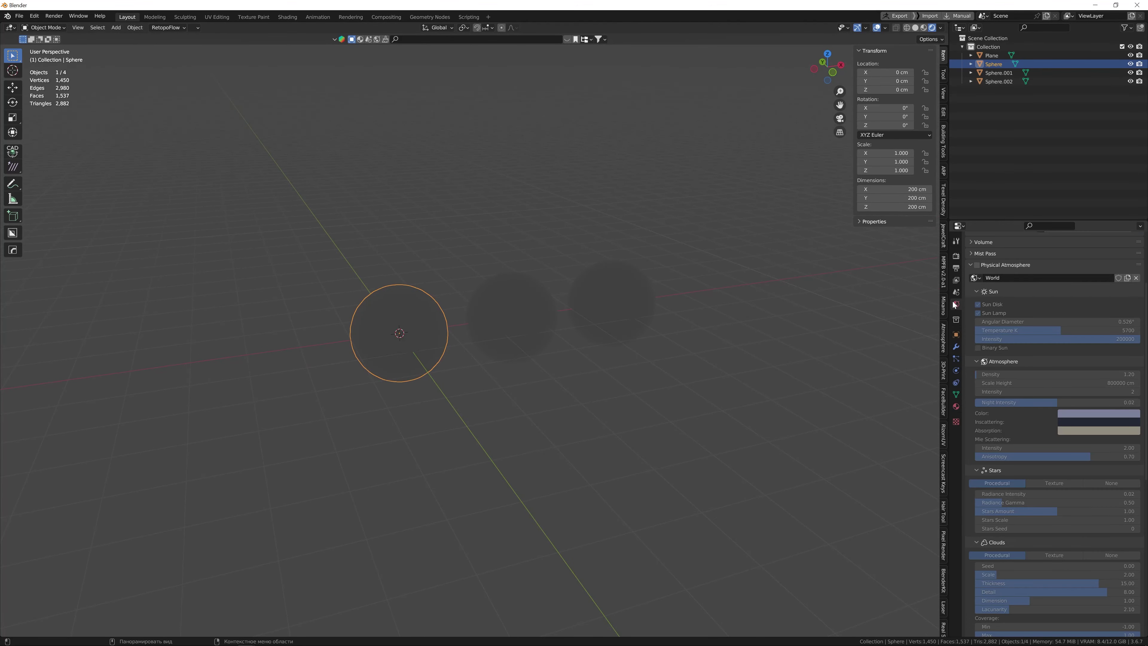
pyautogui.scroll(5, 1024, 317)
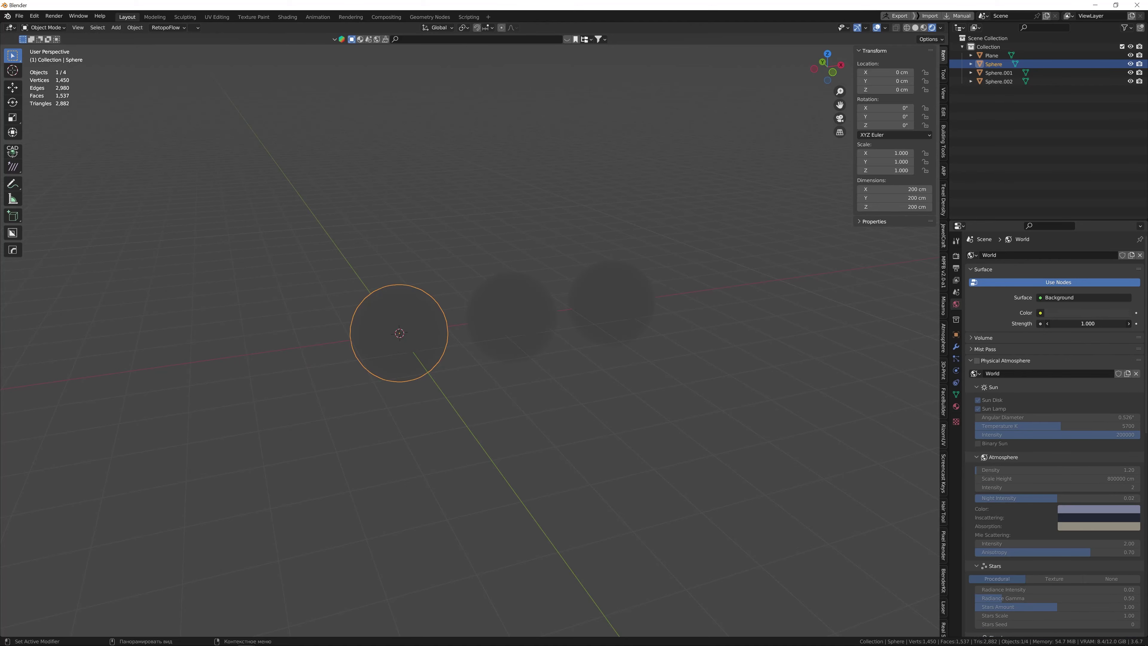
pyautogui.moveTo(1091, 323); pyautogui.dragTo(1048, 323)
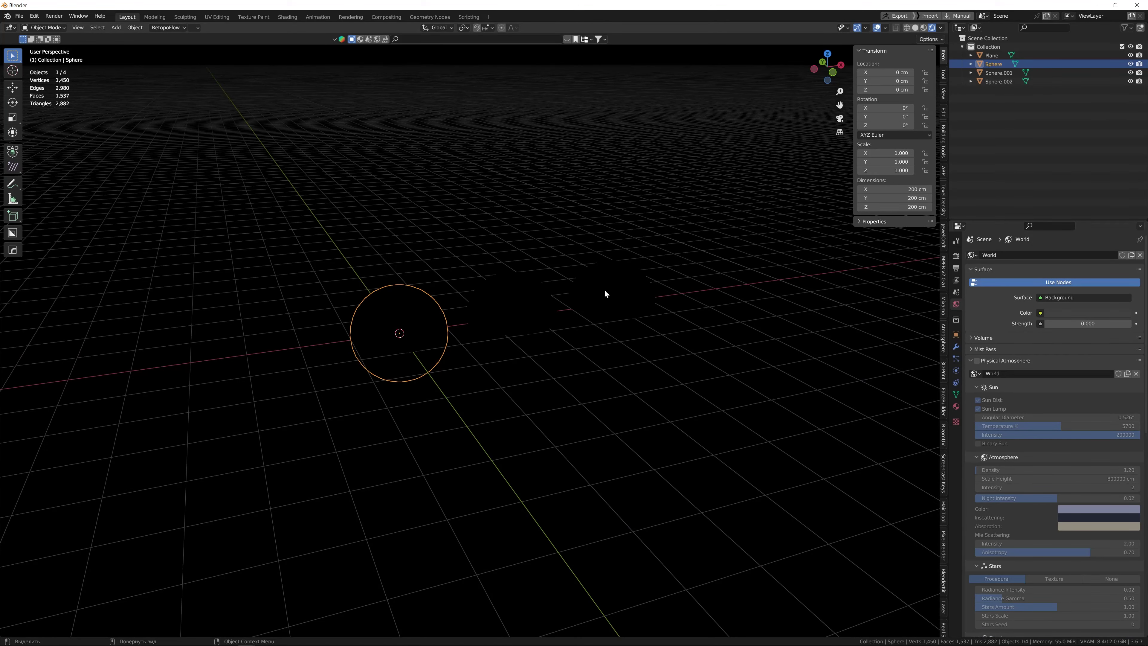
# Set the emission color of the origin sphere's material to white with a value of 1.000.
pyautogui.moveTo(603, 289); pyautogui.dragTo(426, 321, button='middle')
pyautogui.scroll(-4, 434, 280)
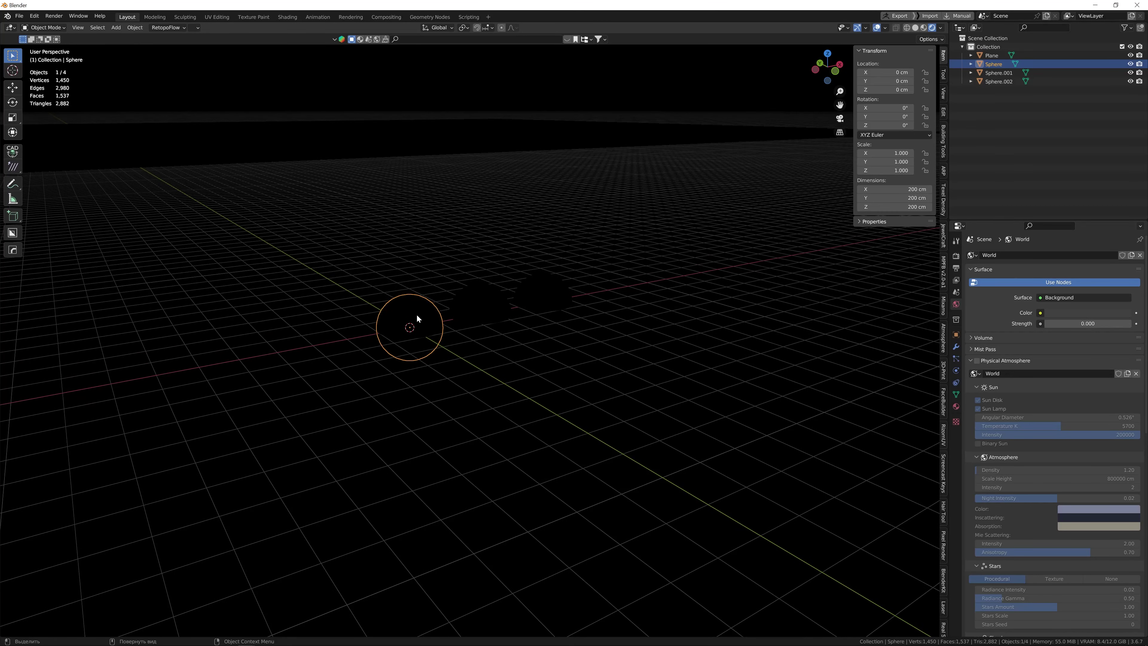
pyautogui.click(956, 406)
pyautogui.scroll(-8, 1023, 487)
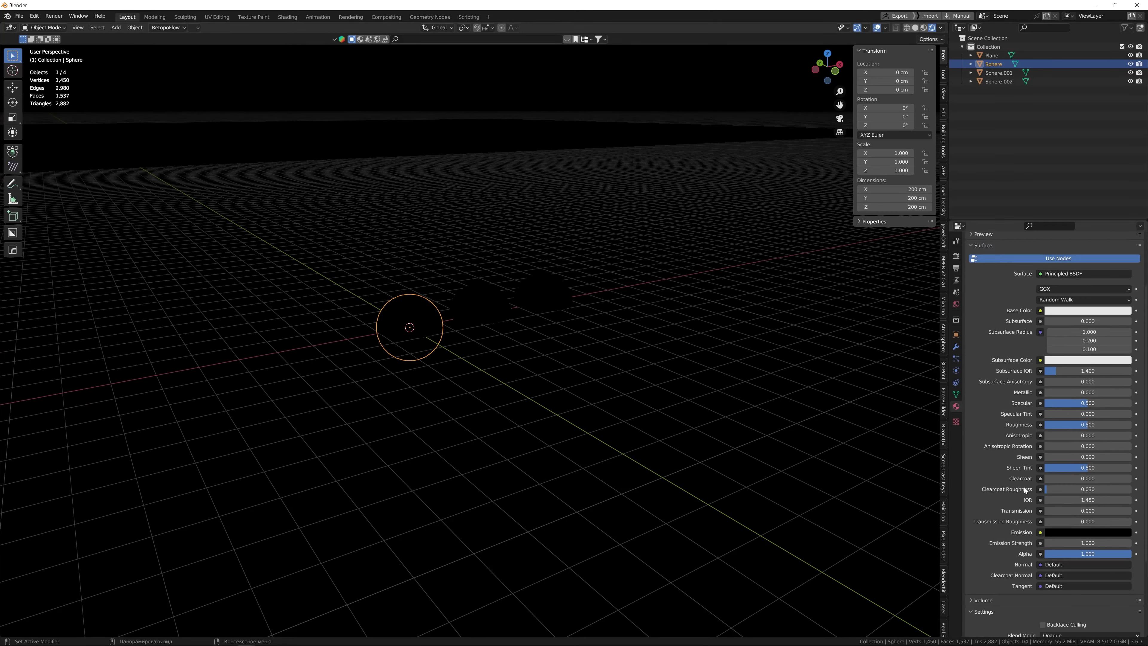
pyautogui.click(1099, 484)
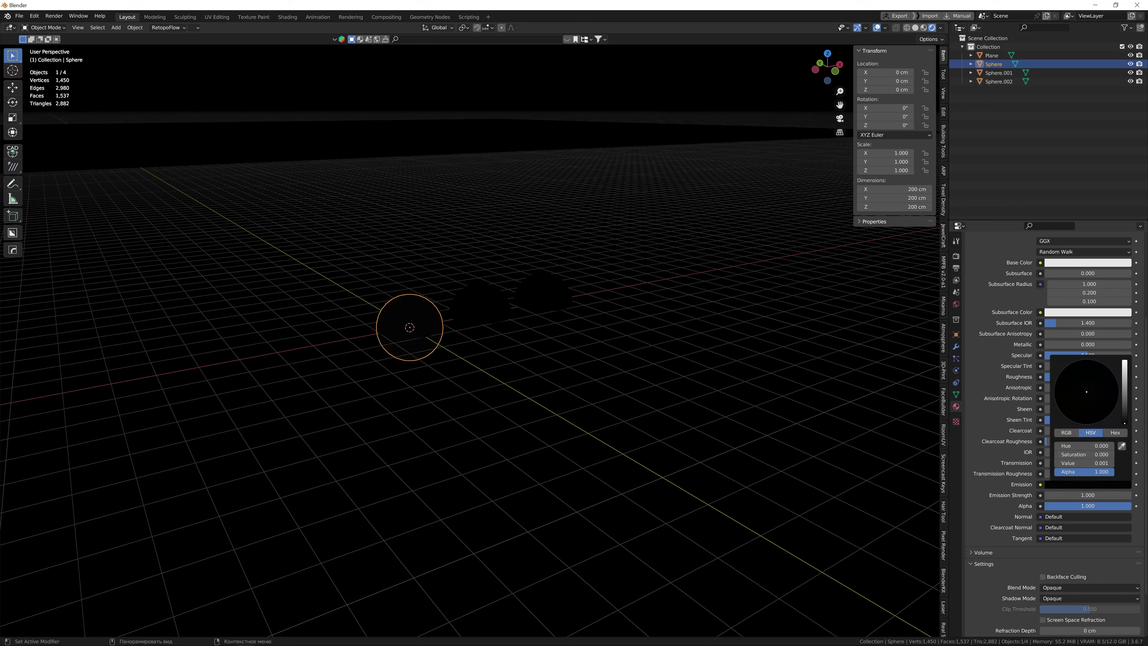
pyautogui.moveTo(1124, 423); pyautogui.dragTo(1125, 360)
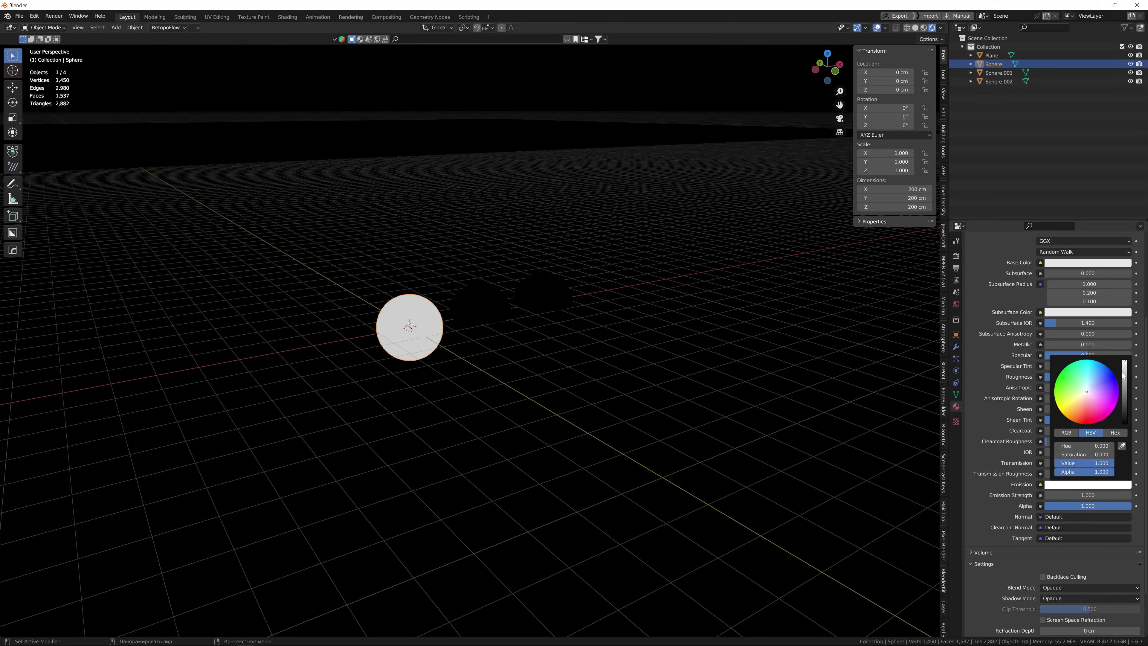
# Select the plane above the spheres and add a particle system to it.
pyautogui.scroll(5, 401, 338)
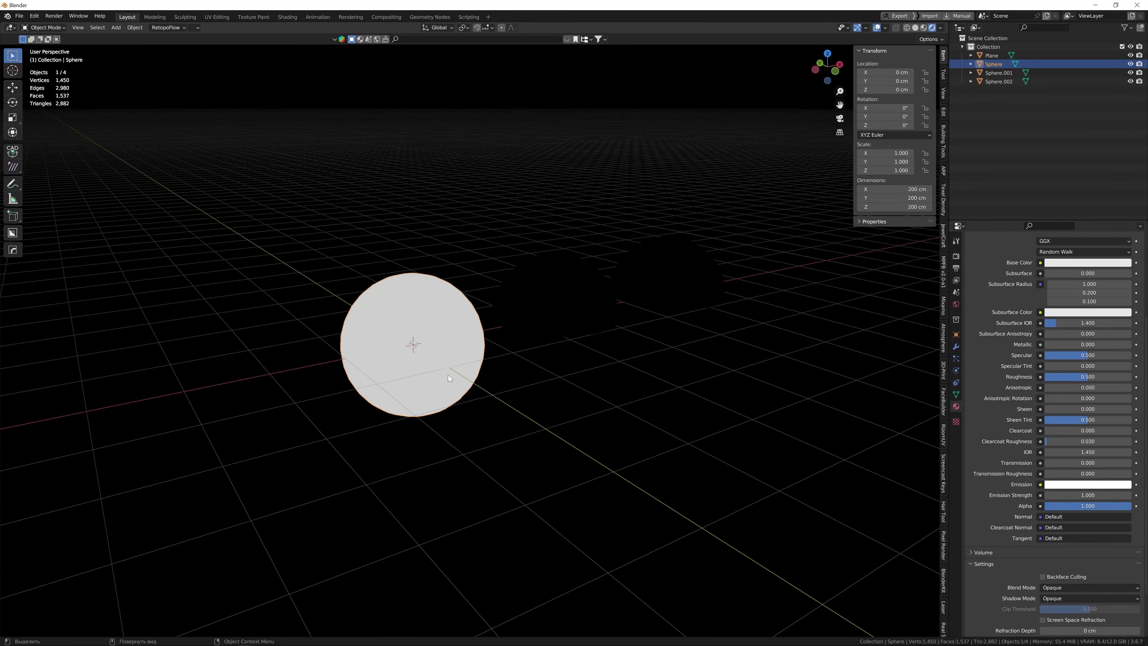
pyautogui.moveTo(449, 378); pyautogui.dragTo(390, 260, button='middle')
pyautogui.click(390, 235)
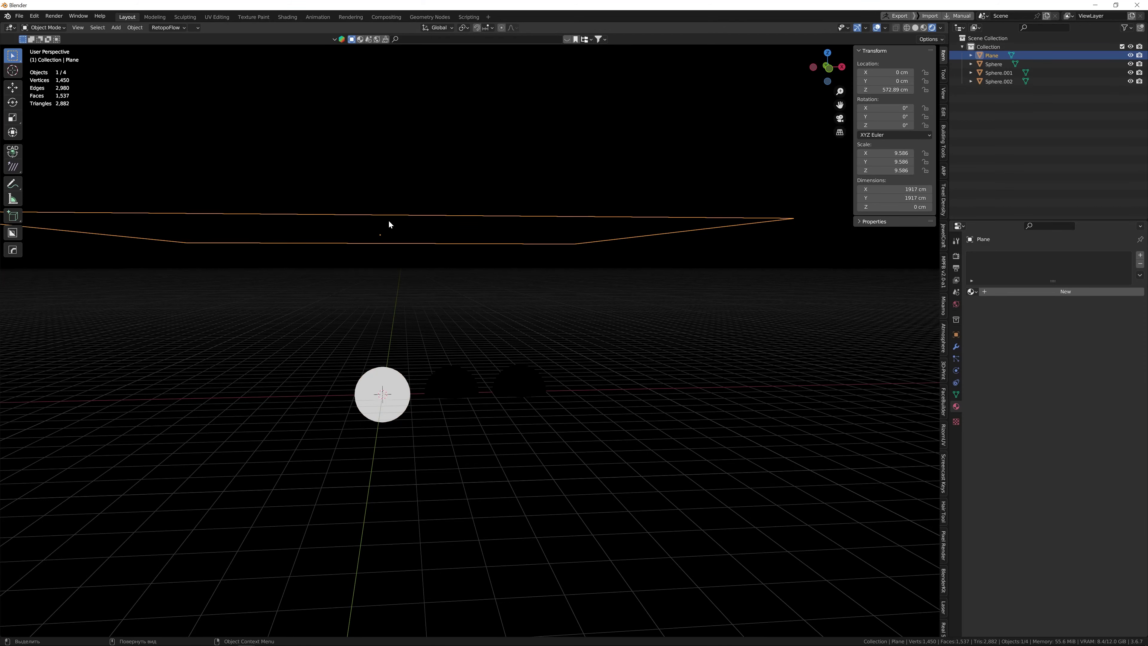
pyautogui.click(956, 358)
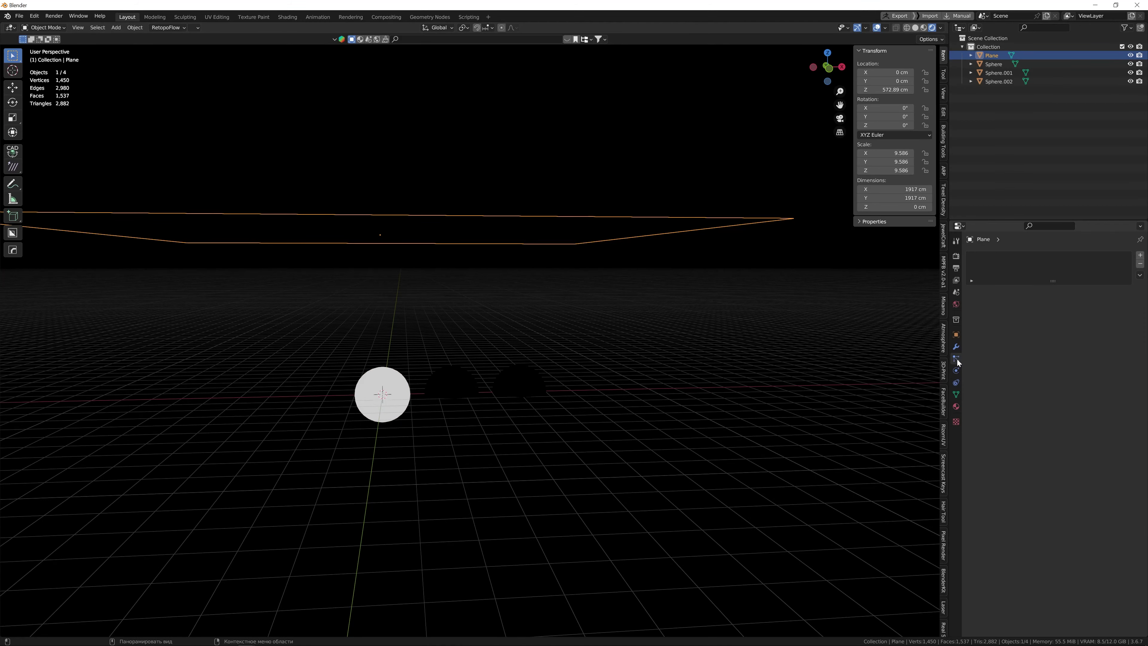
pyautogui.click(1140, 255)
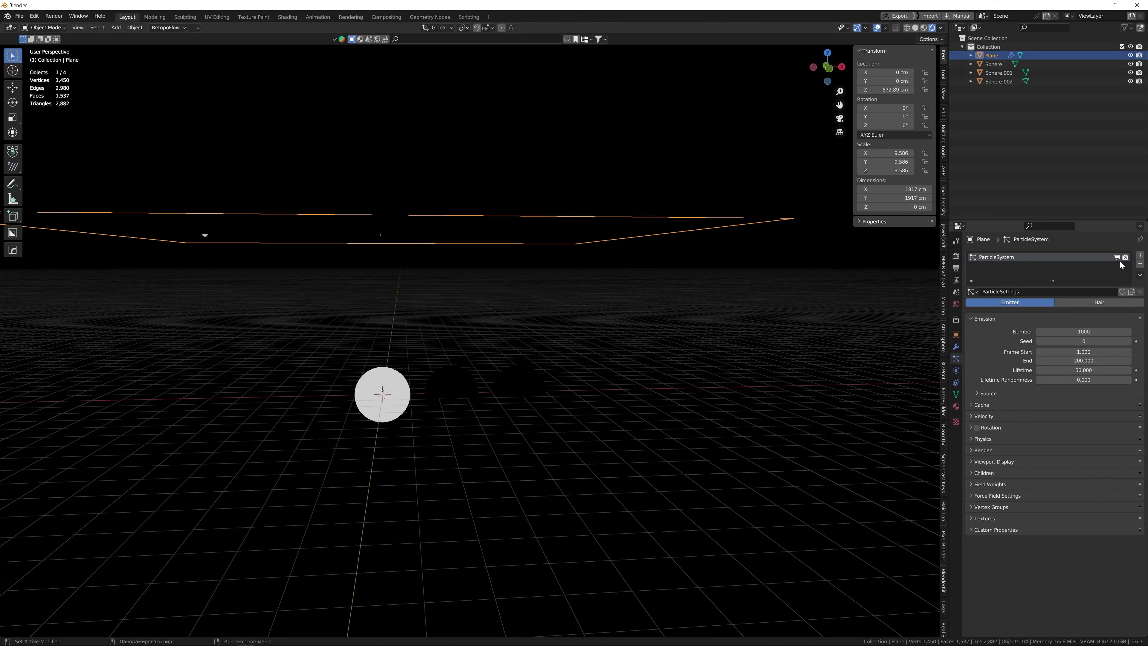
# Render the plane's particles as Object, with the glowing sphere at the origin as the instance object.
pyautogui.click(970, 451)
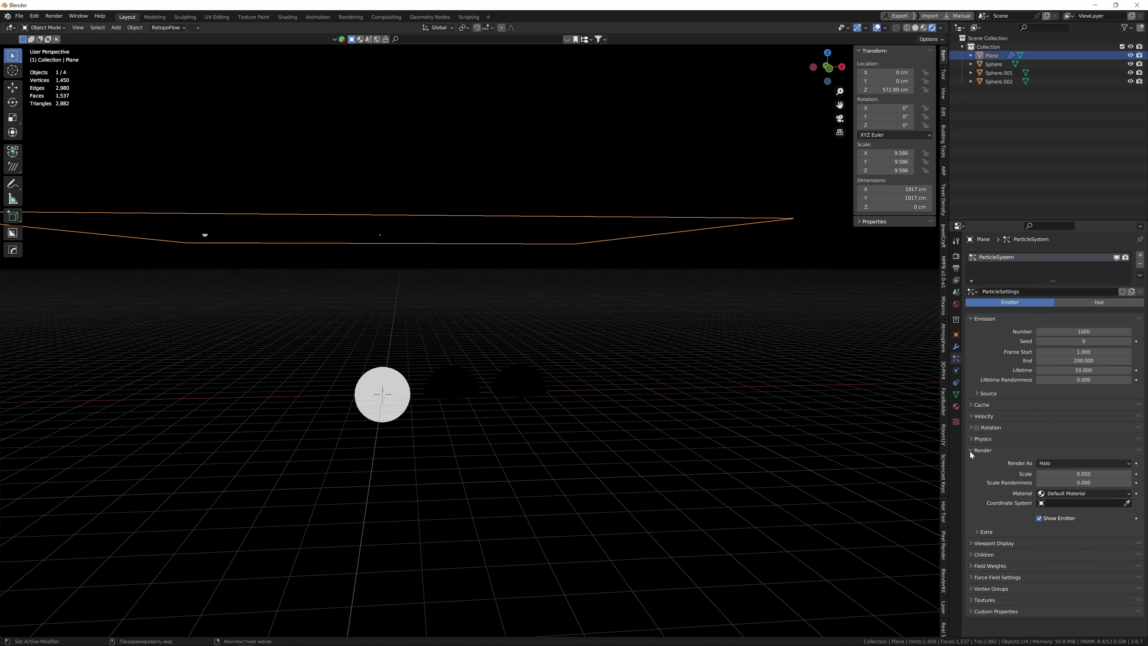
pyautogui.click(1073, 462)
pyautogui.click(1064, 510)
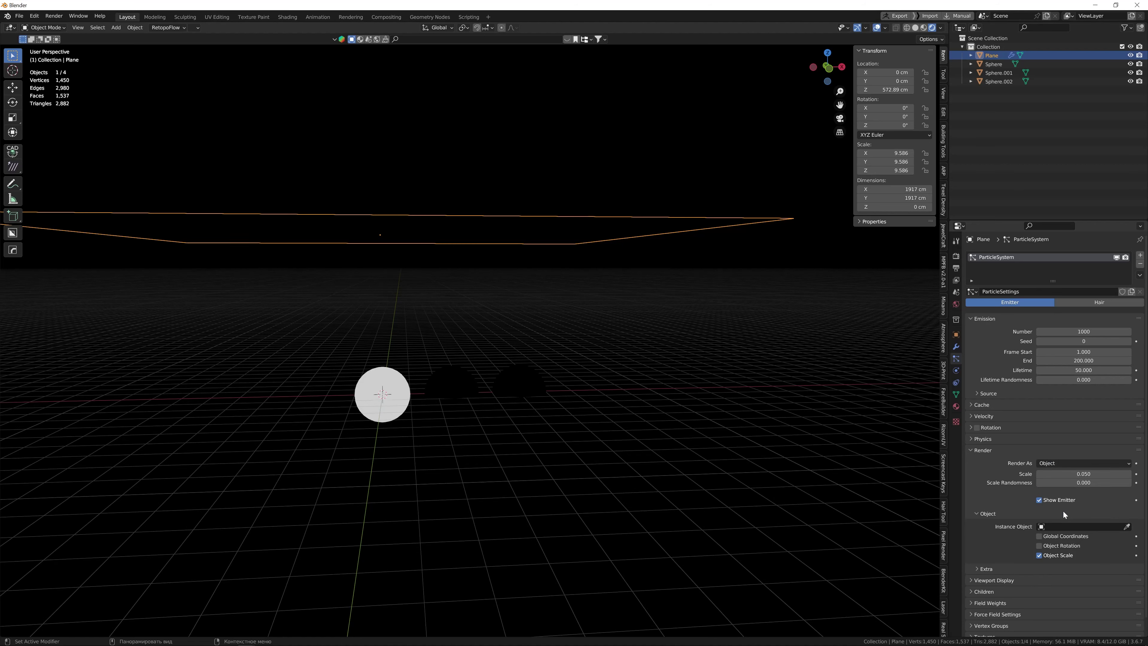
pyautogui.click(1126, 526)
pyautogui.click(381, 389)
# Play the animation to emit the particles and stop it at frame 50.
pyautogui.moveTo(419, 441); pyautogui.dragTo(382, 379, button='middle')
pyautogui.press('space')
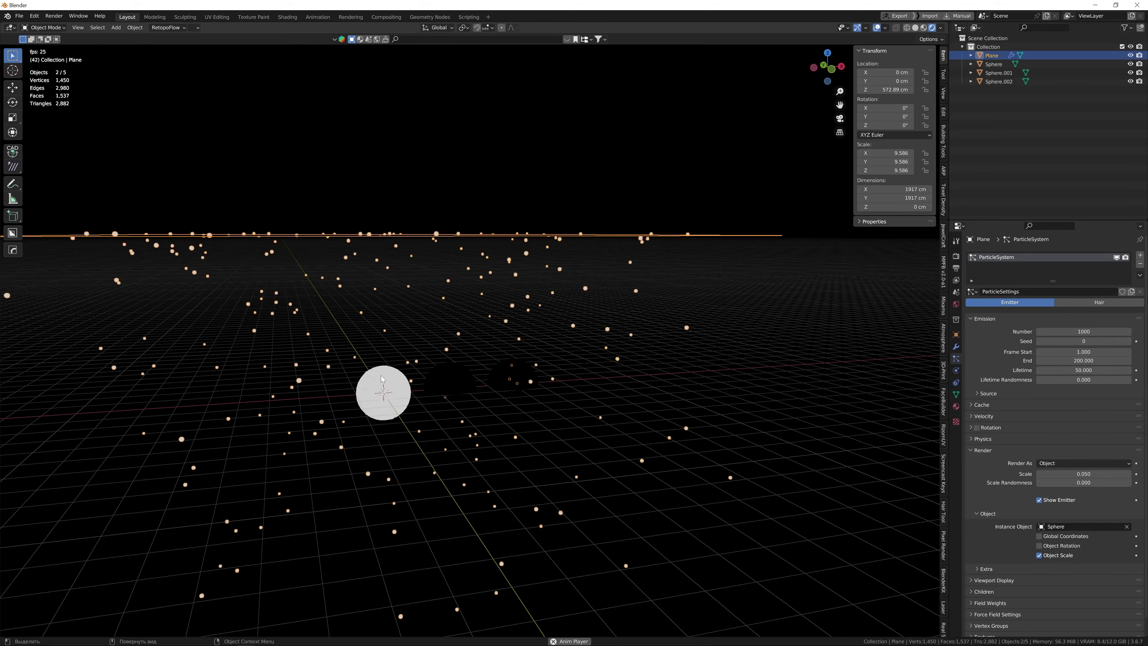
pyautogui.press('space')
# Add a camera to the scene and look through it.
pyautogui.moveTo(531, 433); pyautogui.dragTo(489, 337, button='middle')
pyautogui.hotkey('shift', 'a')
pyautogui.moveTo(486, 363)
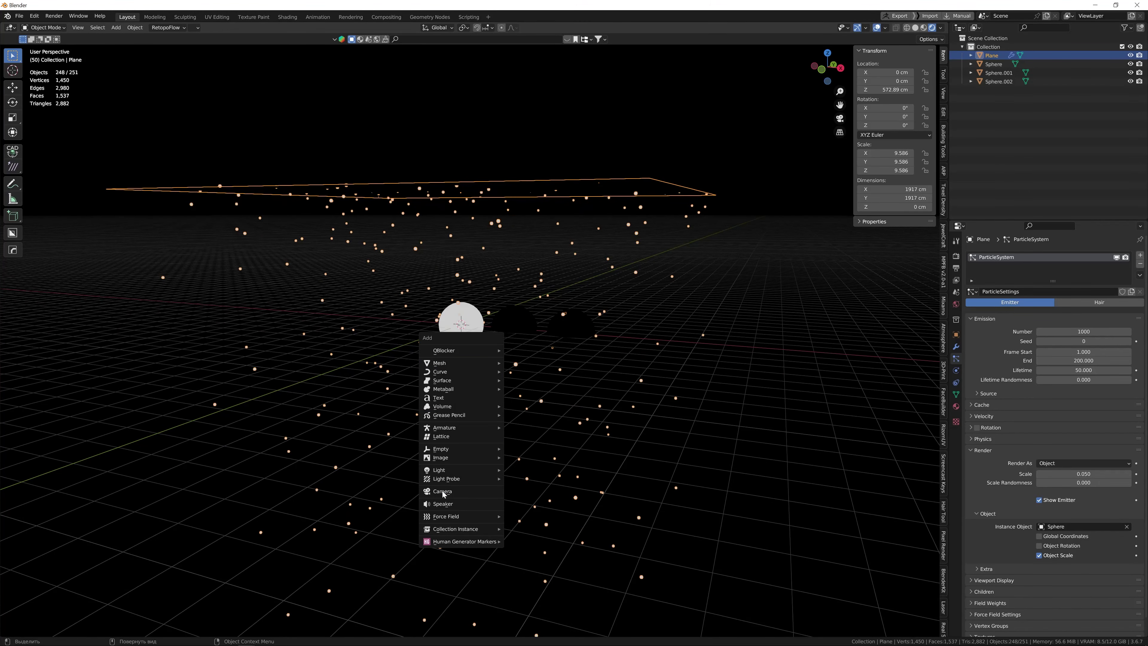
pyautogui.click(442, 491)
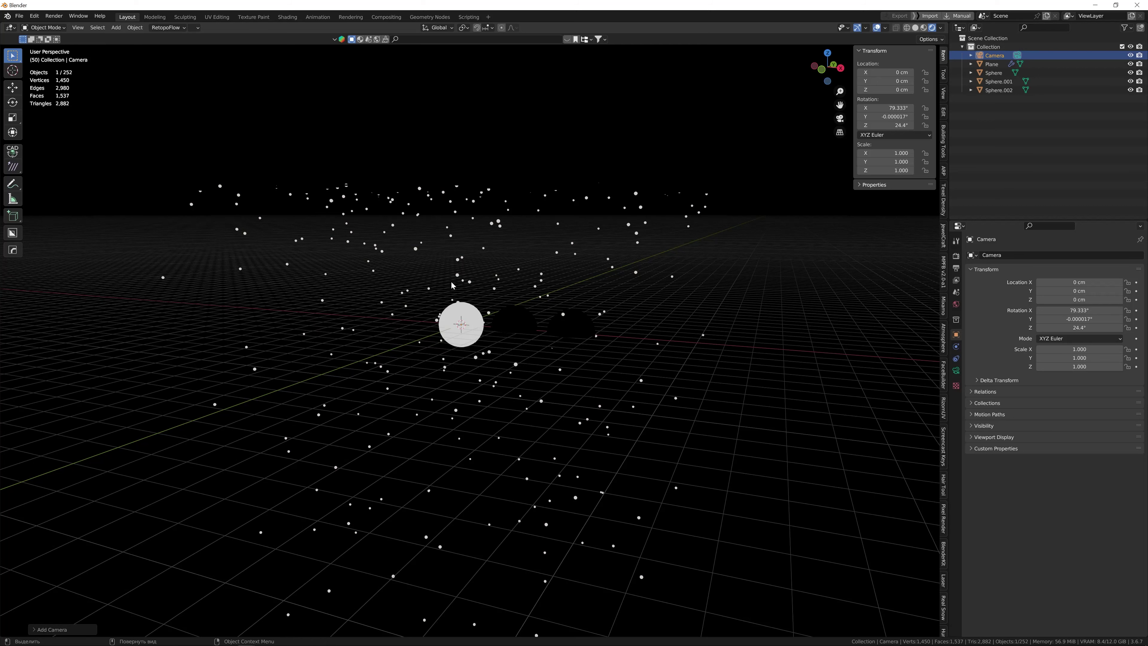
pyautogui.moveTo(467, 362); pyautogui.dragTo(461, 388, button='middle')
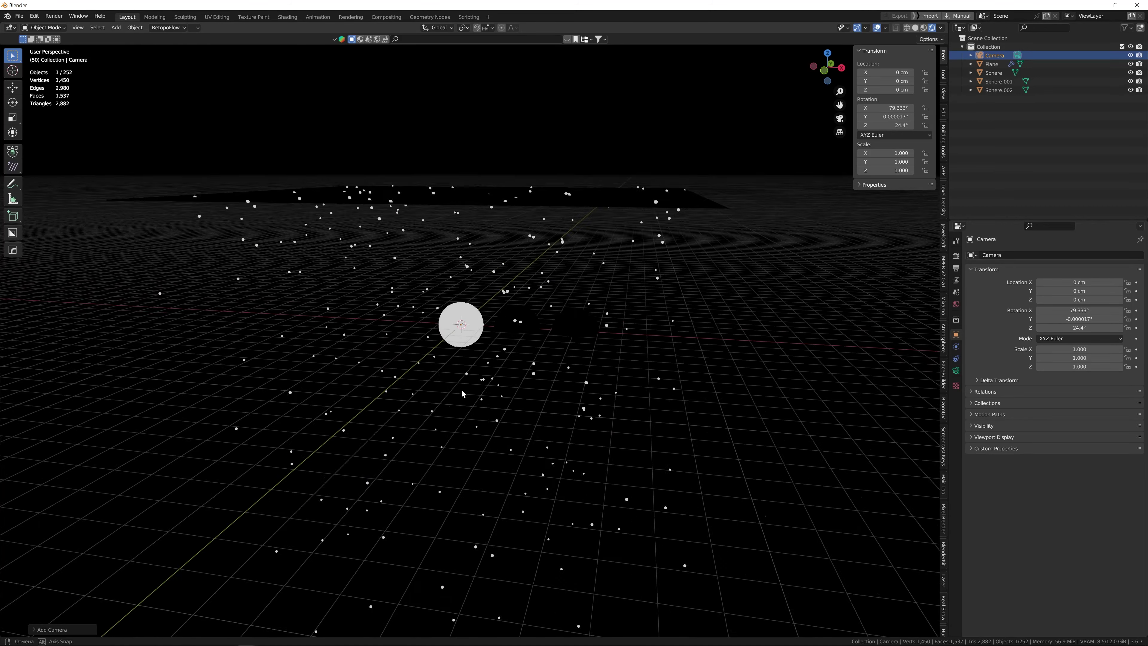
pyautogui.press('KP_0')
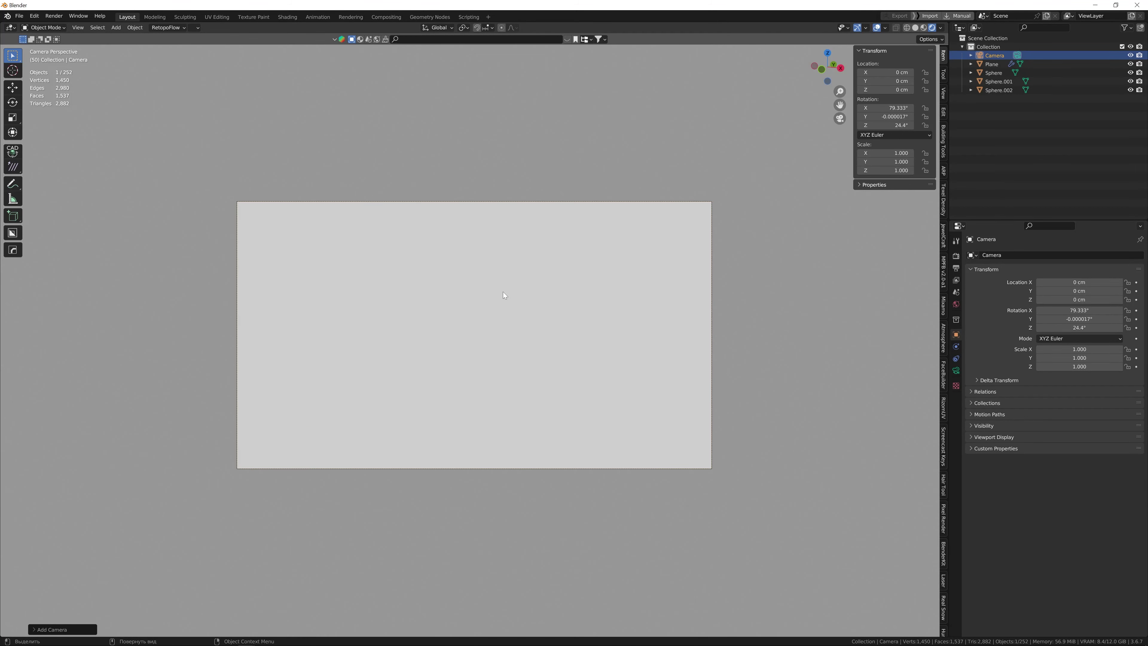
# Lock the camera to the view and move it back to frame the spheres and falling particles.
pyautogui.click(943, 93)
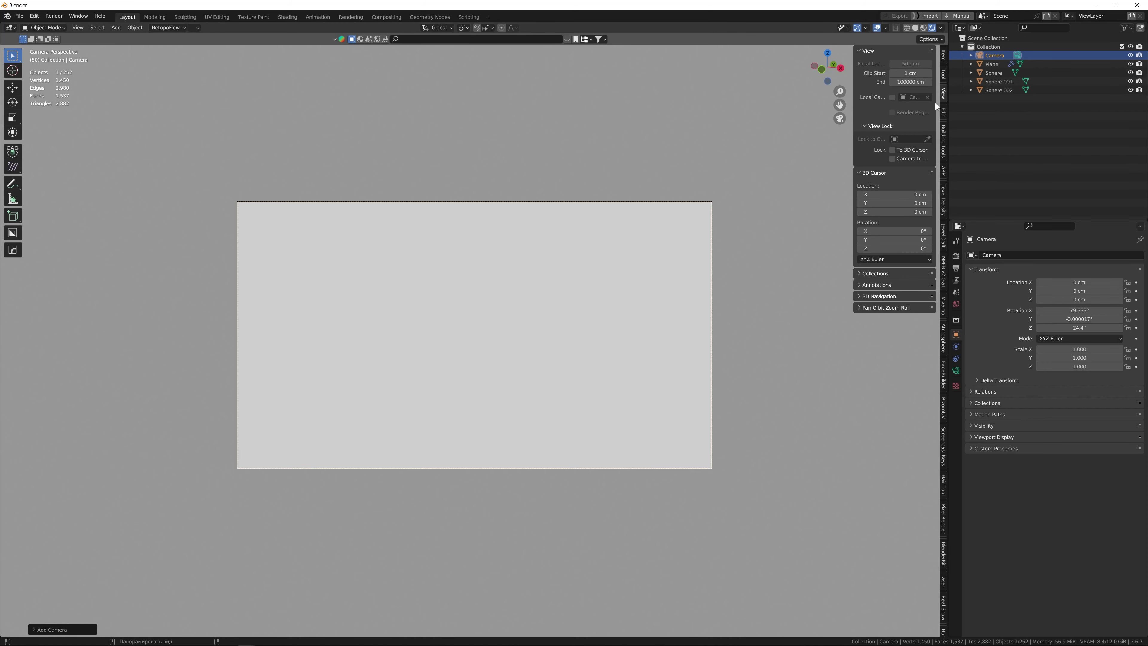
pyautogui.scroll(-5, 455, 391)
pyautogui.scroll(-6, 456, 368)
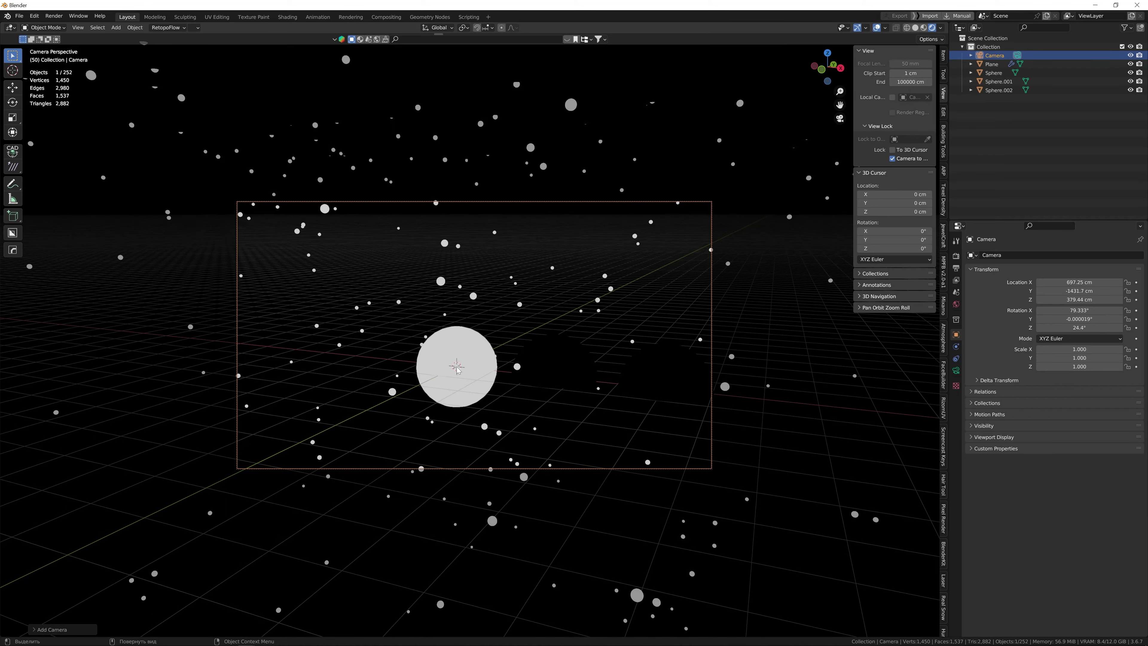
pyautogui.moveTo(456, 369); pyautogui.dragTo(486, 352, button='middle')
pyautogui.scroll(1, 479, 356)
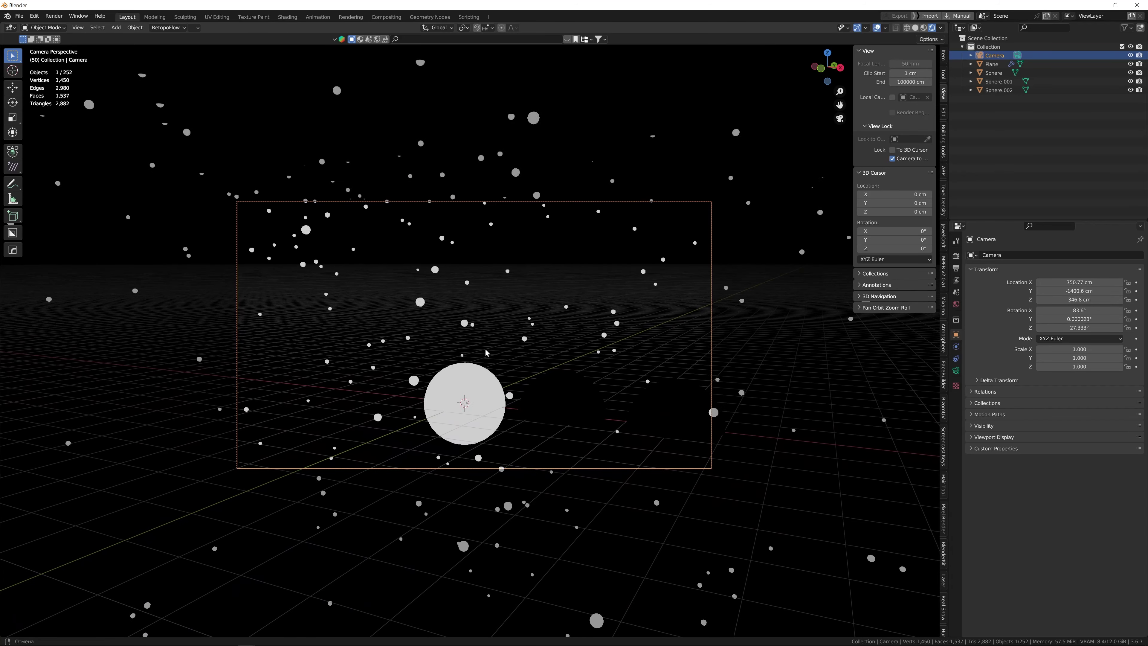
pyautogui.scroll(-2, 484, 351)
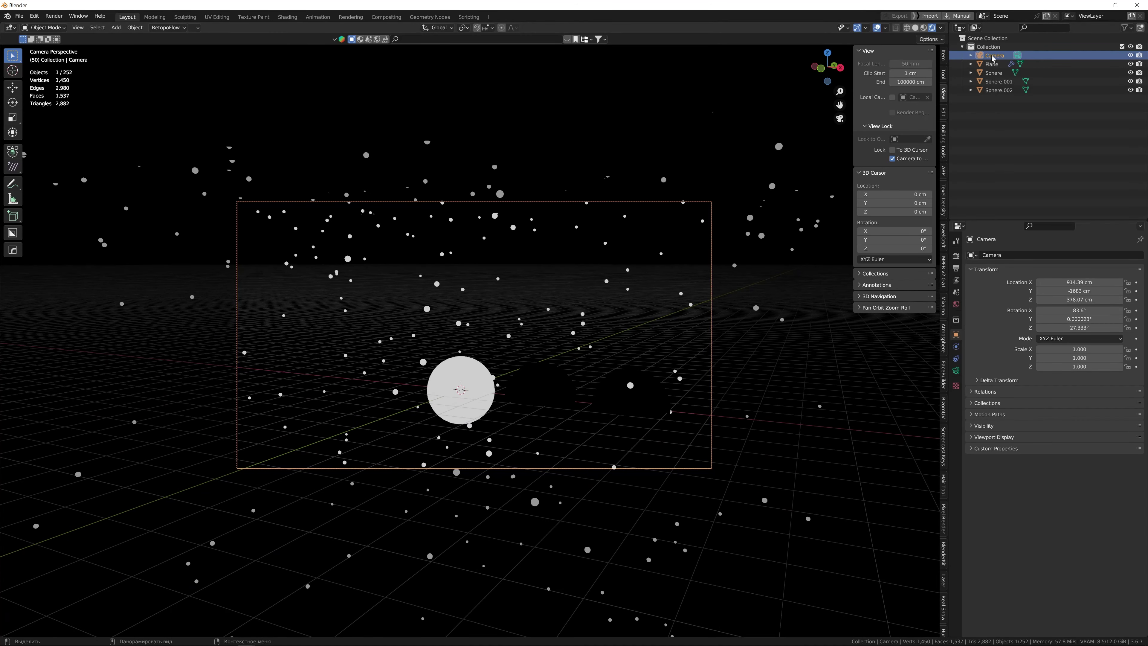
# Set the camera's passepartout opacity to 1.000 in its viewport display settings.
pyautogui.click(956, 371)
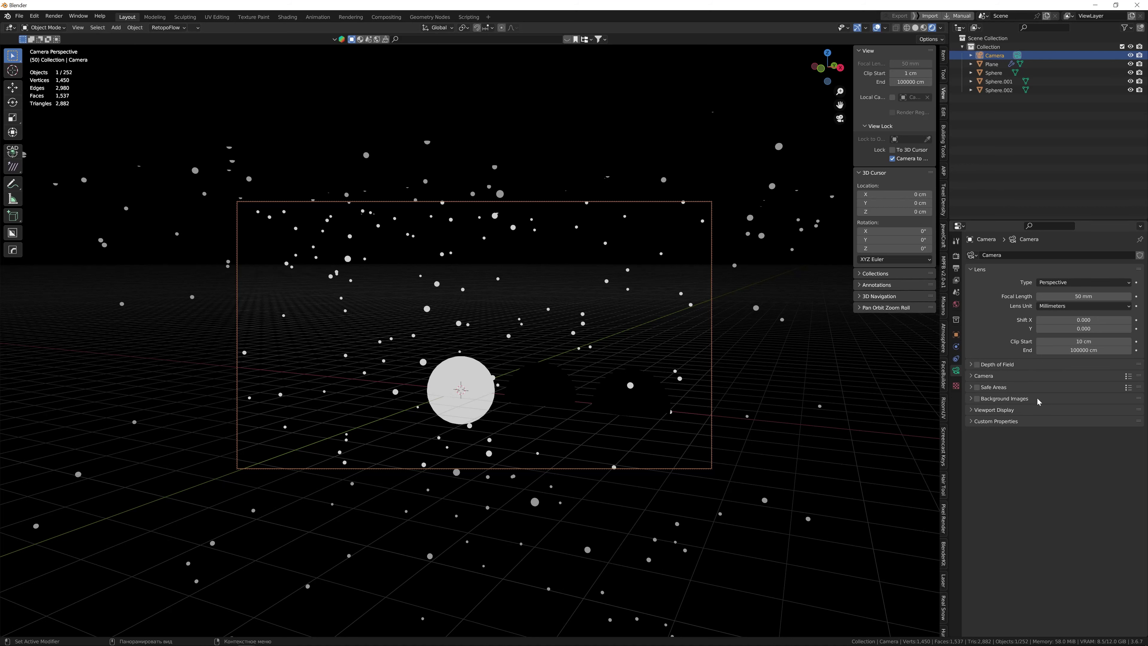
pyautogui.click(971, 410)
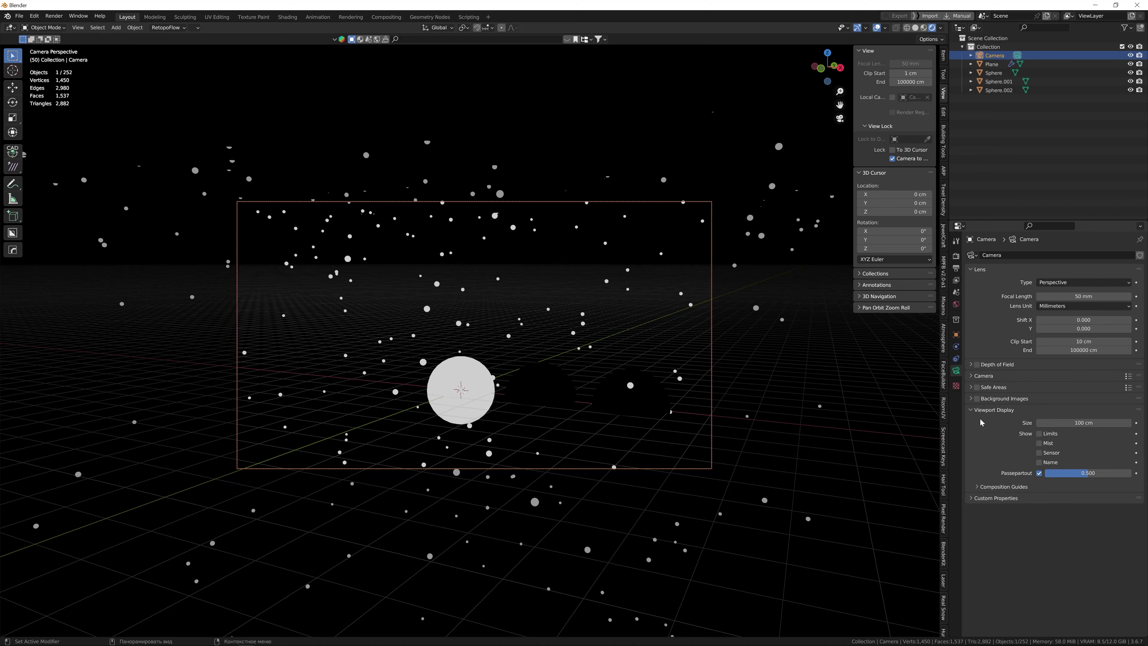
pyautogui.moveTo(1084, 473); pyautogui.dragTo(1132, 473)
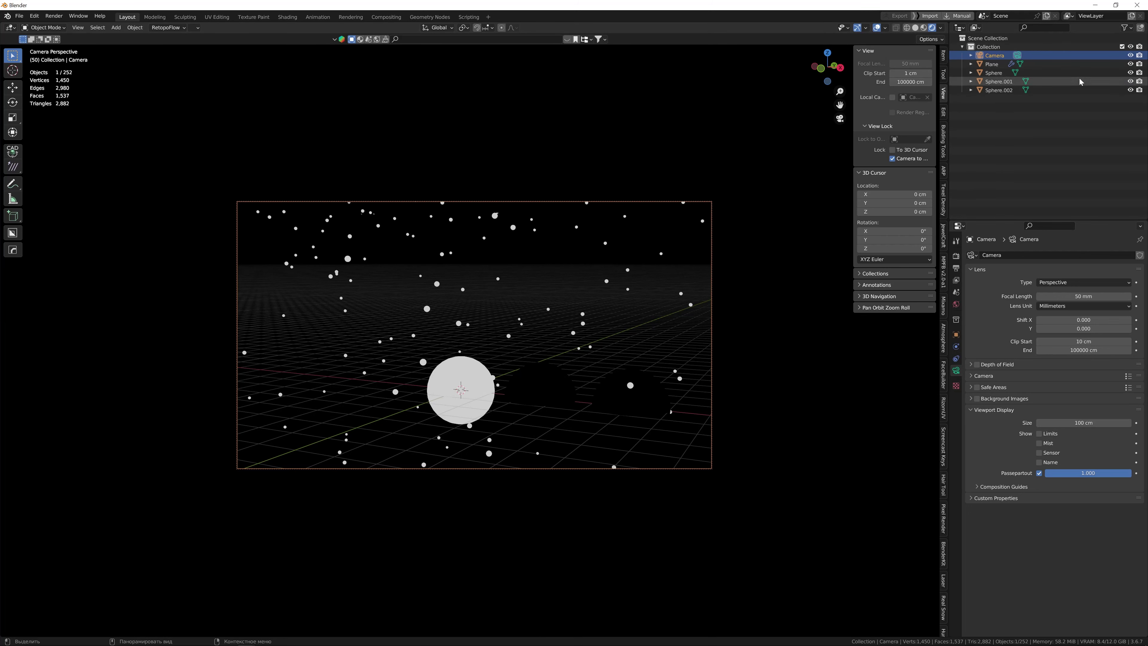
# Hide the large glowing sphere and the viewport overlays, and adjust the camera framing slightly.
pyautogui.click(1130, 72)
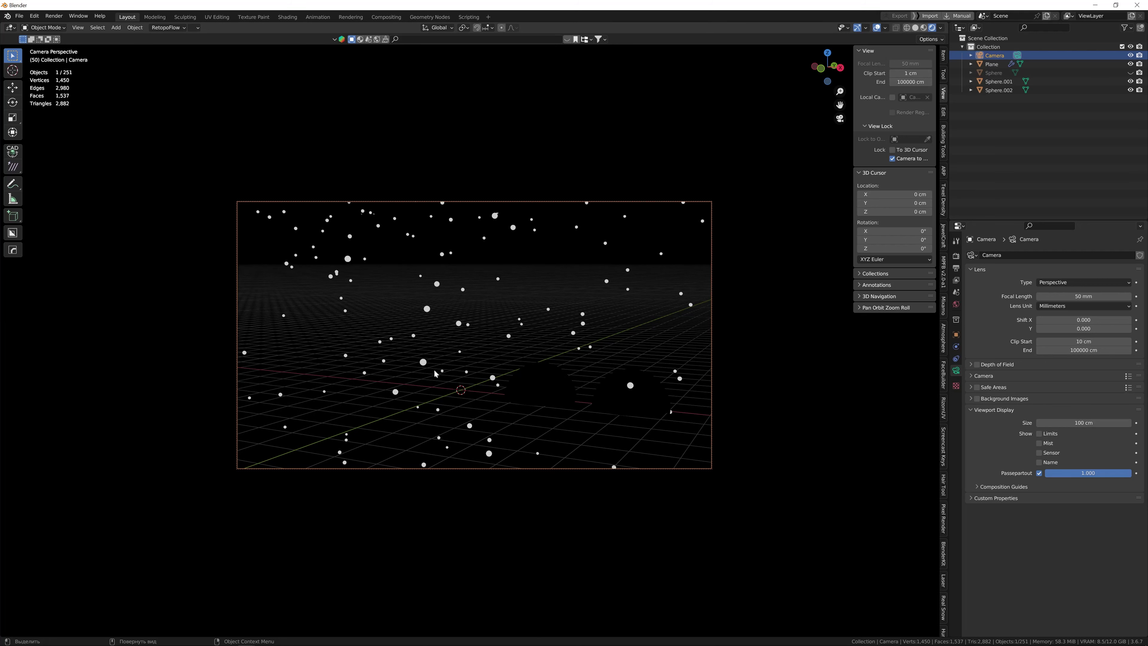
pyautogui.hotkey('alt', 'shift', 'z')
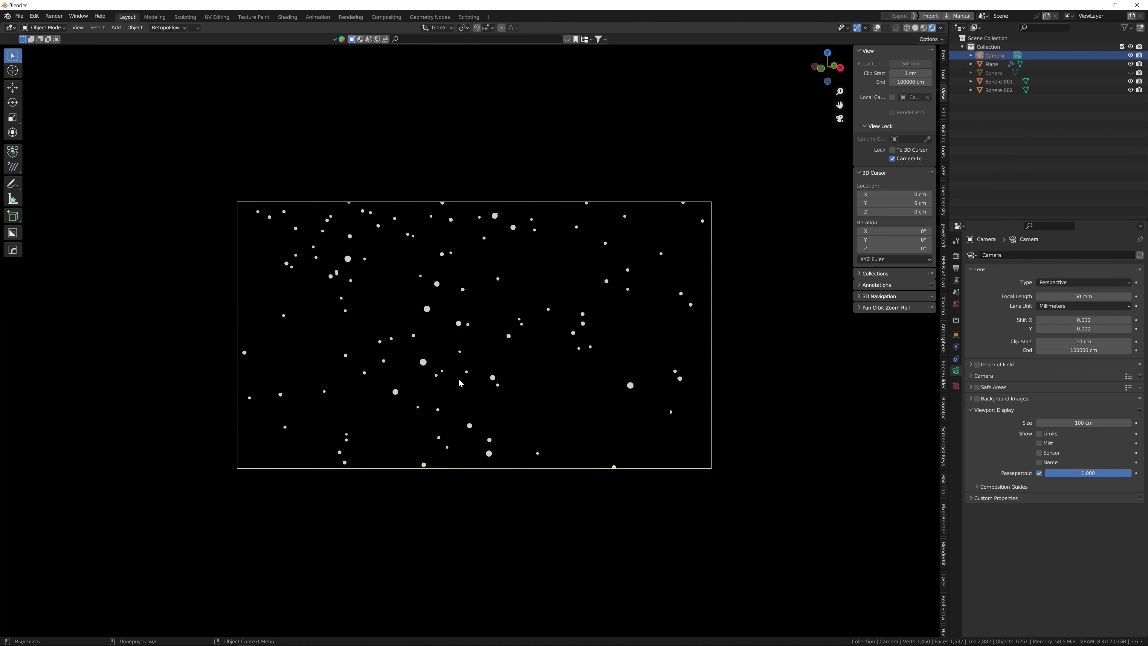
pyautogui.keyDown('shift'); pyautogui.moveTo(460, 380); pyautogui.dragTo(474, 378, button='middle'); pyautogui.keyUp('shift')
pyautogui.scroll(1, 474, 379)
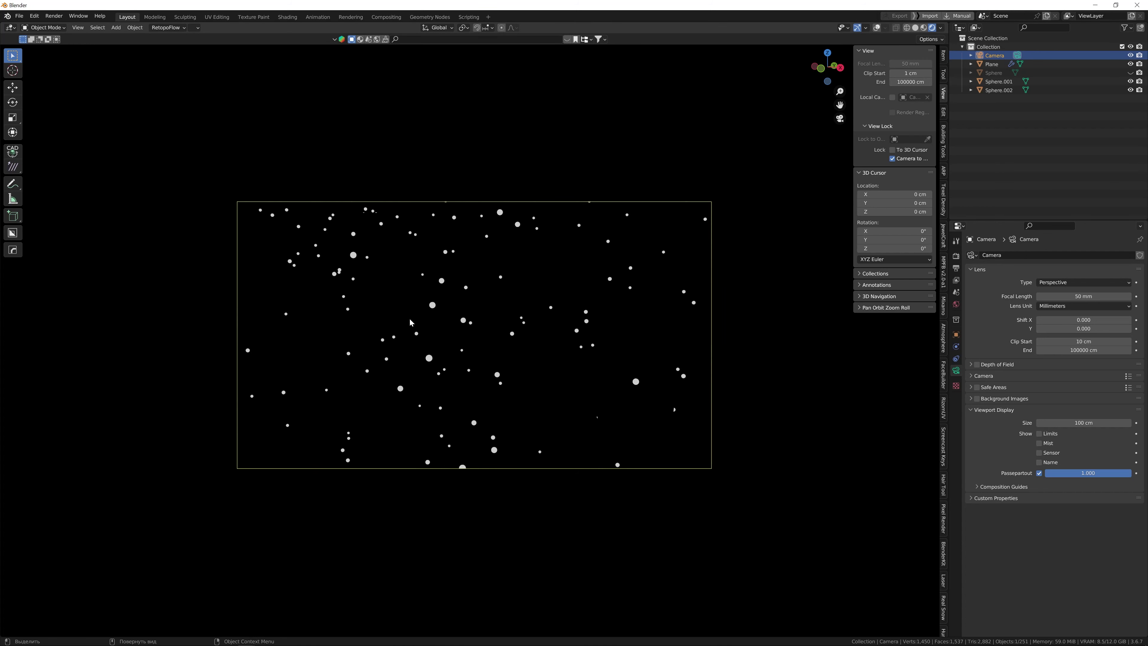
# Set the plane's particle render scale to 0.25 and its scale randomness to 0.542.
pyautogui.click(433, 308)
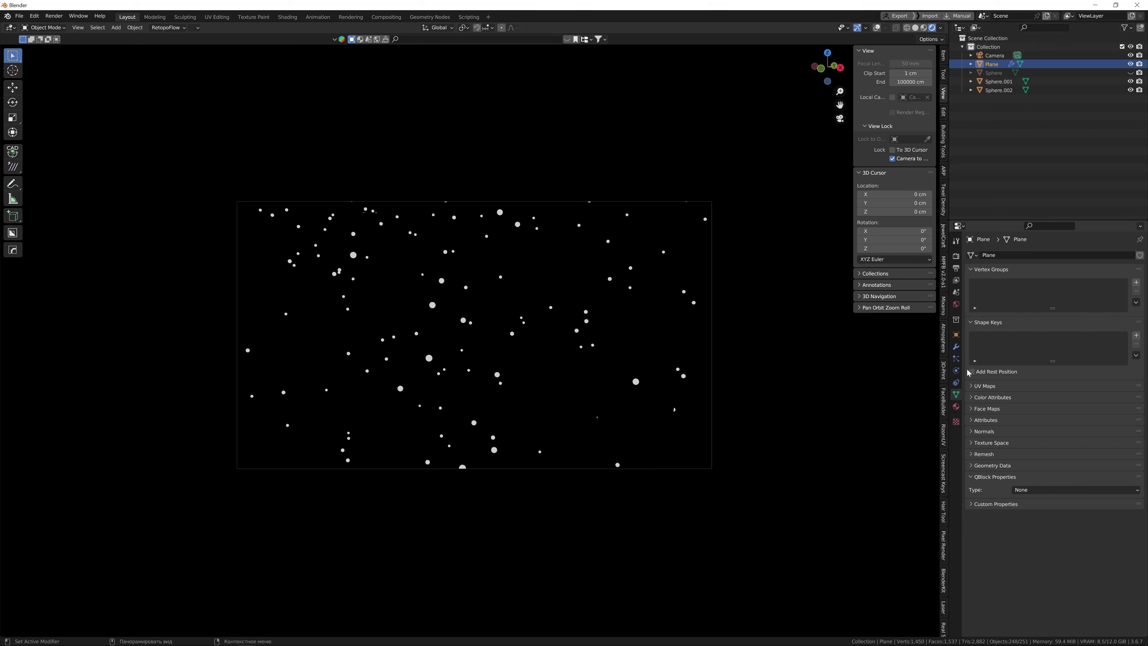
pyautogui.click(956, 358)
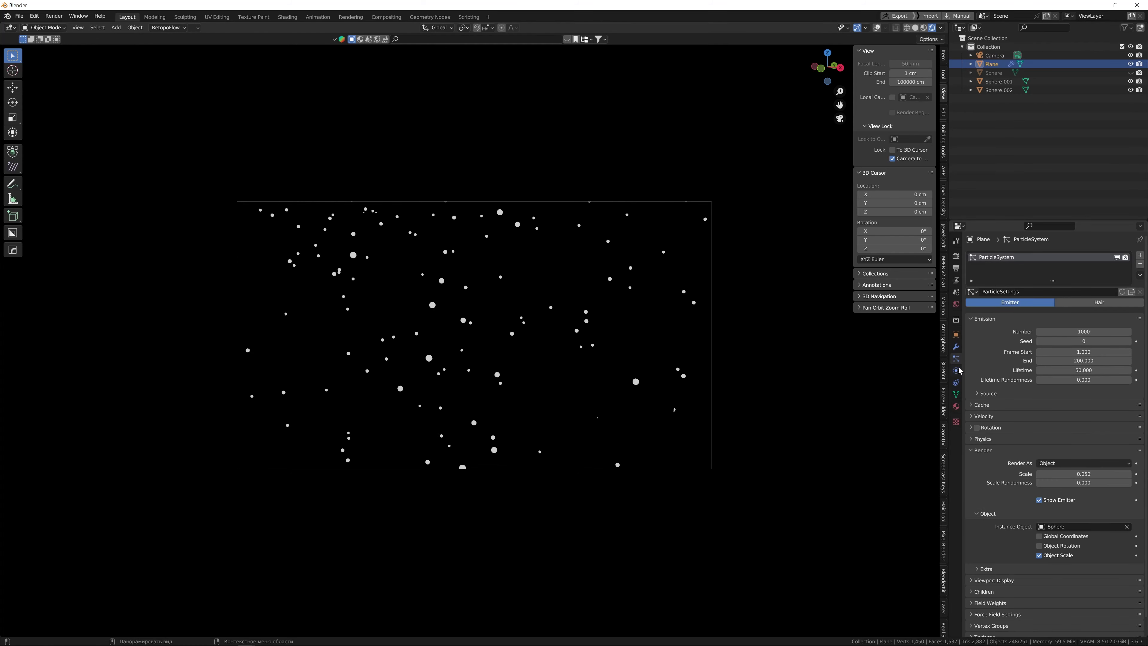
pyautogui.click(1083, 474)
pyautogui.write('0.25')
pyautogui.press('Return')
pyautogui.moveTo(1084, 473); pyautogui.dragTo(1110, 483)
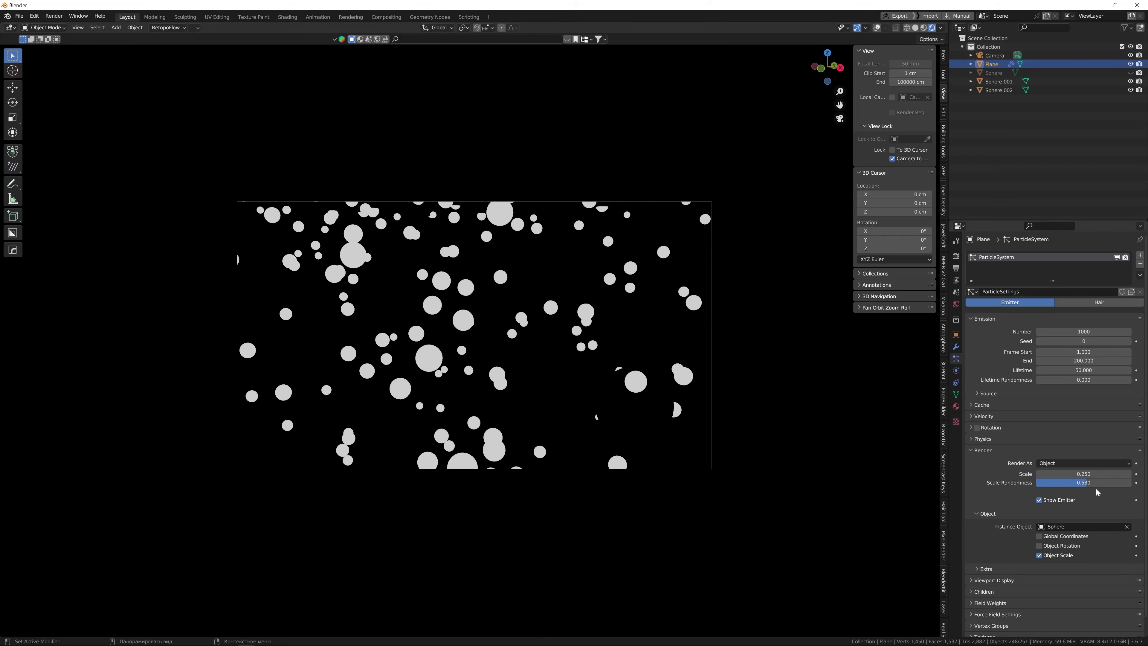
pyautogui.moveTo(1084, 482)
pyautogui.mouseDown()
pyautogui.moveTo(1102, 483)
pyautogui.moveTo(1086, 482)
pyautogui.mouseUp()
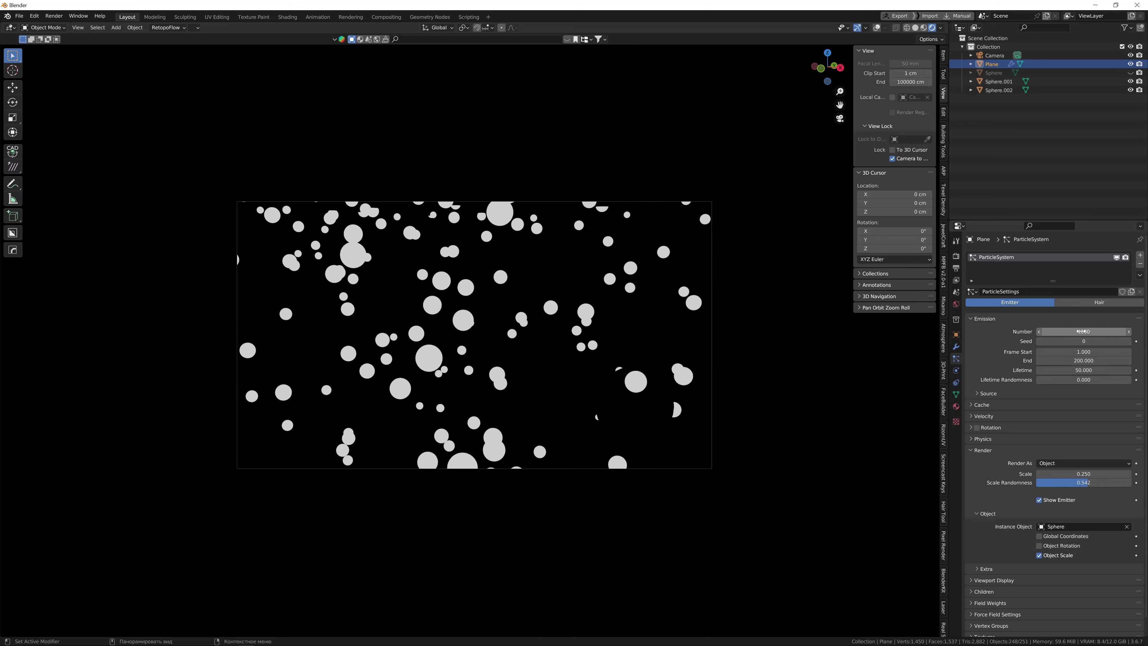
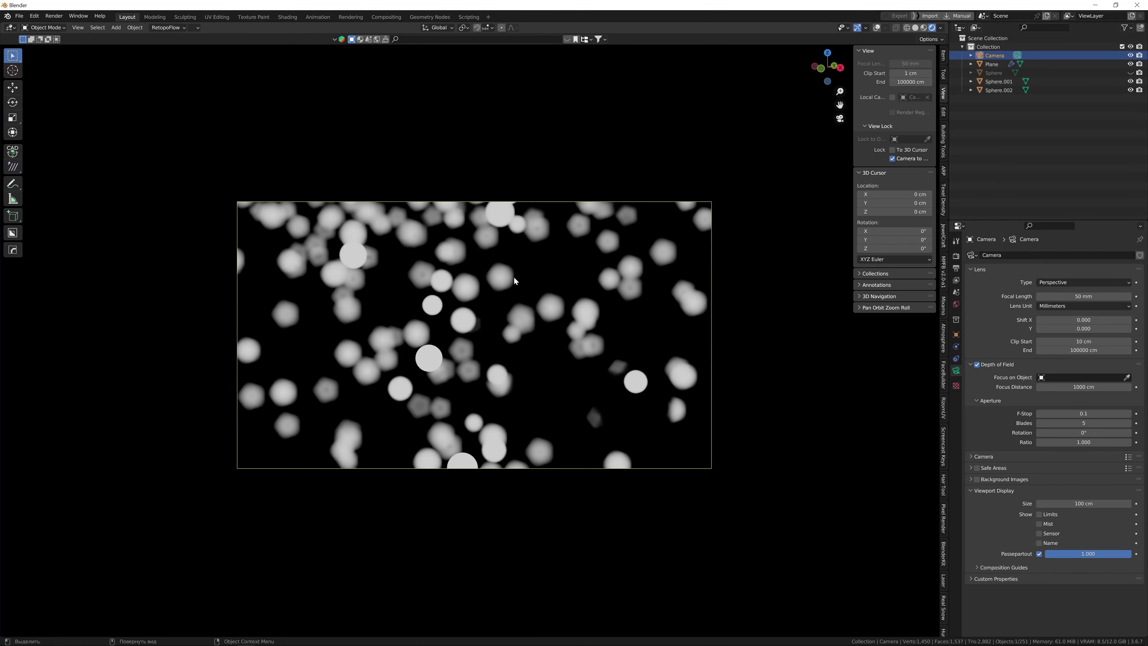
# Raise the number of aperture blades on the camera to 8.
pyautogui.click(1128, 423)
pyautogui.click(1128, 423)
pyautogui.click(1128, 423)
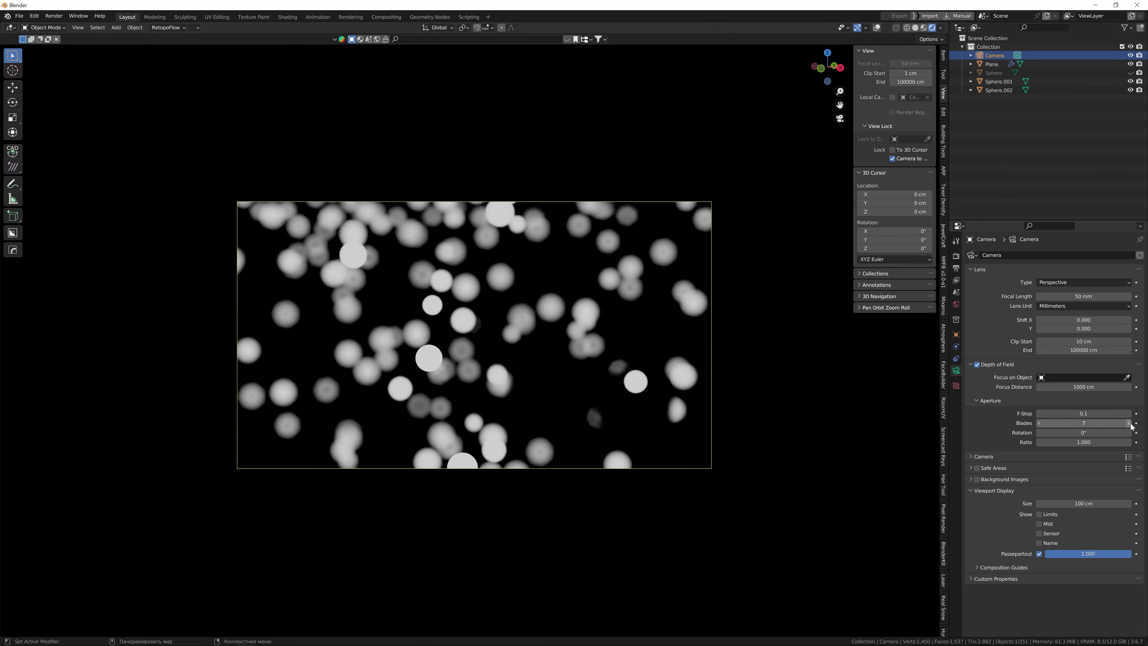
pyautogui.click(1129, 423)
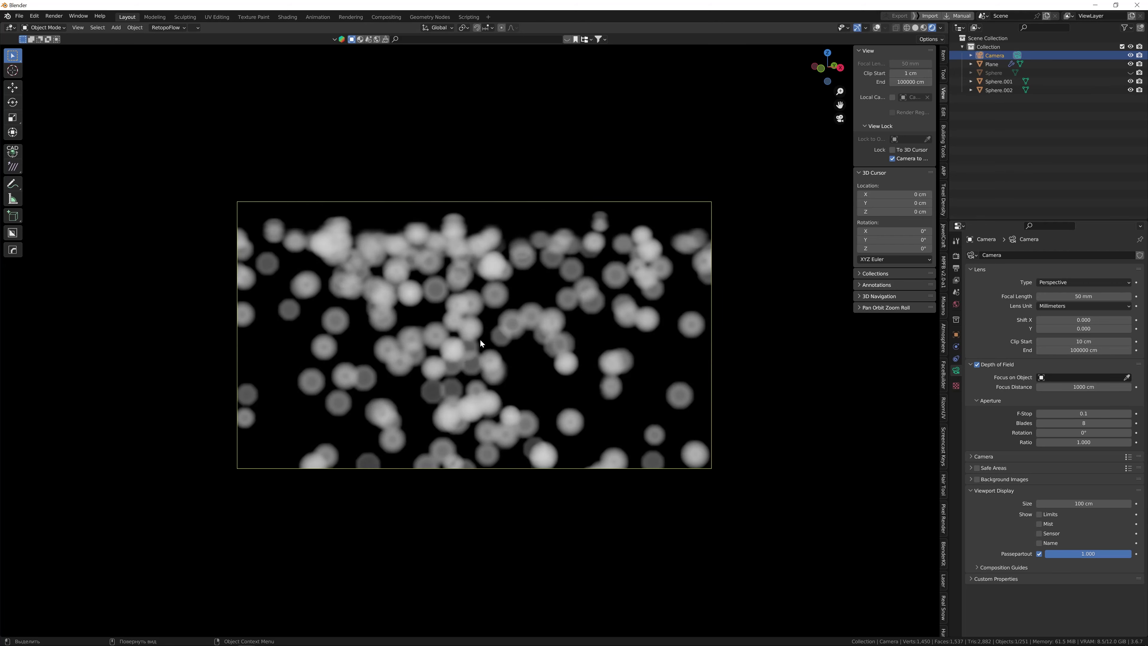
# Set the camera's aperture blades to 6 and reposition the camera farther back to frame more blurred particles.
pyautogui.moveTo(483, 357)
pyautogui.keyDown('shift'); pyautogui.mouseDown(button='middle')
pyautogui.moveTo(484, 328)
pyautogui.moveTo(487, 341)
pyautogui.mouseUp(button='middle'); pyautogui.keyUp('shift')
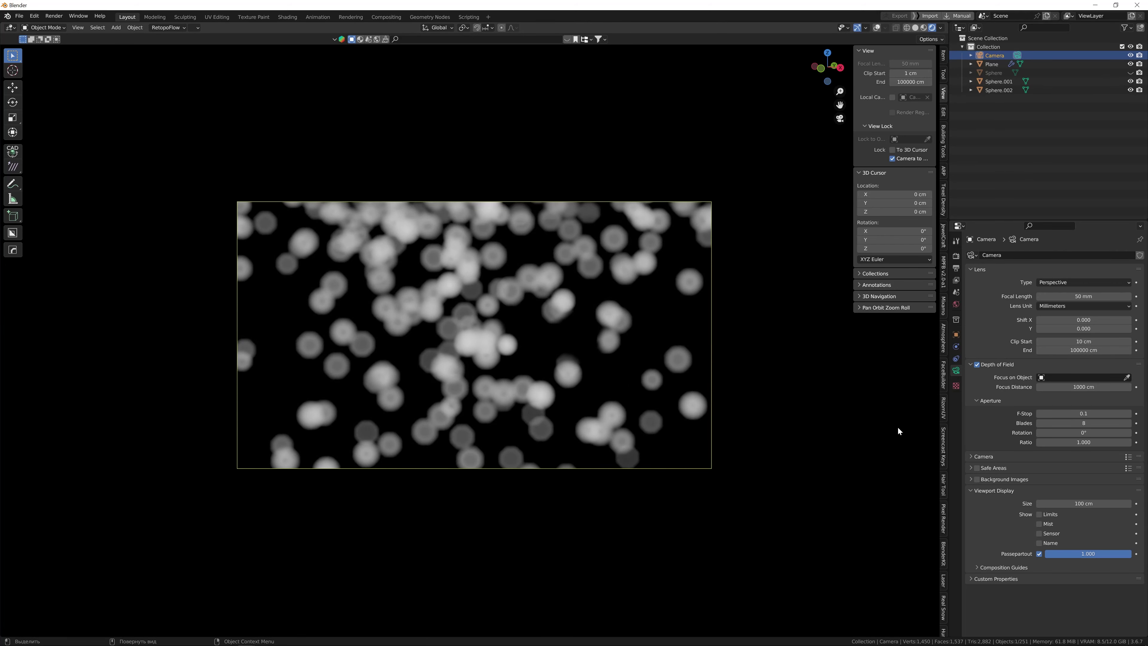
pyautogui.click(1039, 423)
pyautogui.keyDown('shift'); pyautogui.moveTo(537, 365); pyautogui.dragTo(536, 366, button='middle'); pyautogui.keyUp('shift')
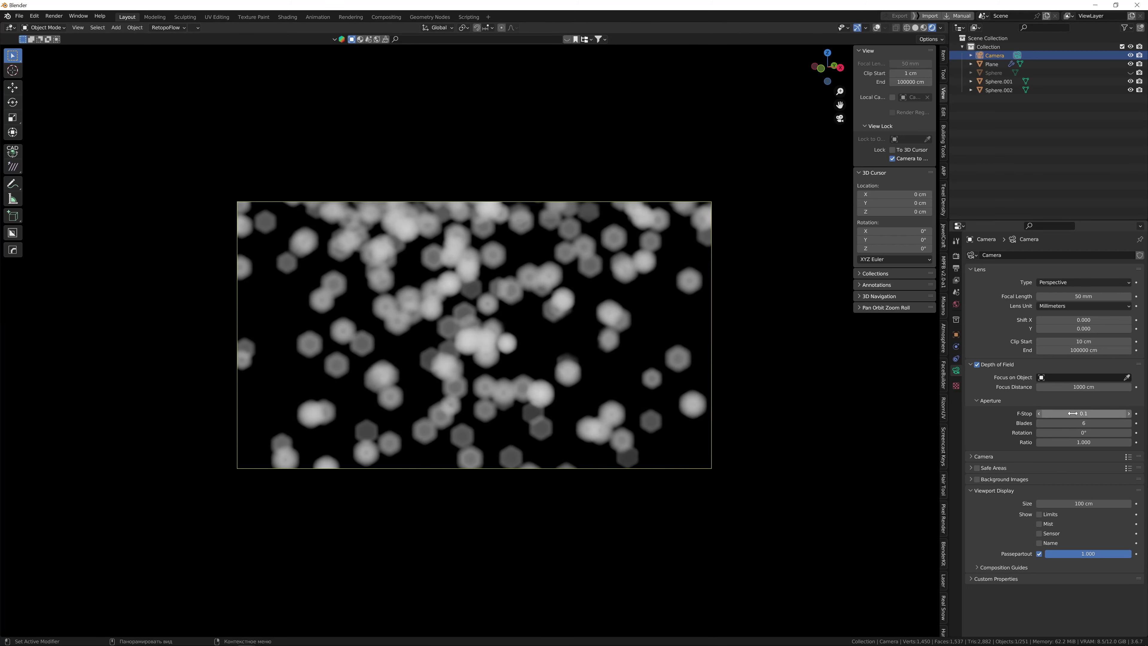
pyautogui.moveTo(1072, 413)
pyautogui.mouseDown()
pyautogui.moveTo(1099, 413)
pyautogui.moveTo(1073, 414)
pyautogui.mouseUp()
pyautogui.scroll(-2, 455, 385)
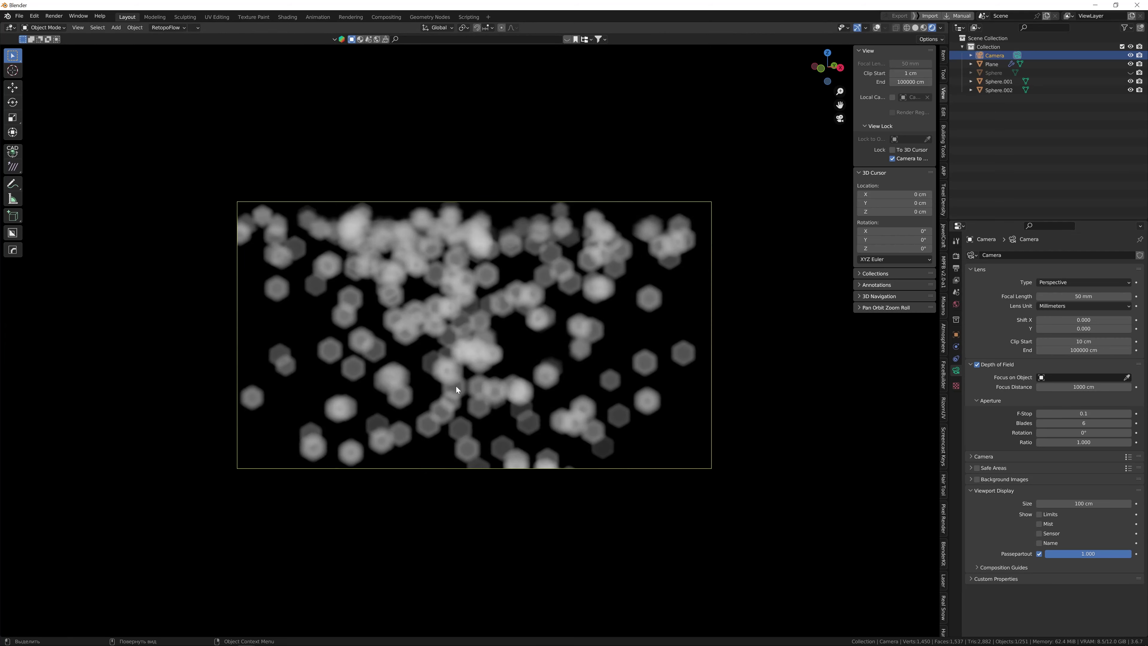
# Shift and zoom the camera so the blurred particles fill more of the frame.
pyautogui.keyDown('shift'); pyautogui.moveTo(455, 385); pyautogui.dragTo(491, 347, button='middle'); pyautogui.keyUp('shift')
pyautogui.scroll(4, 515, 340)
pyautogui.scroll(-6, 534, 346)
# Lower the emission strength of the hidden Sphere's material to 0.1.
pyautogui.click(519, 298)
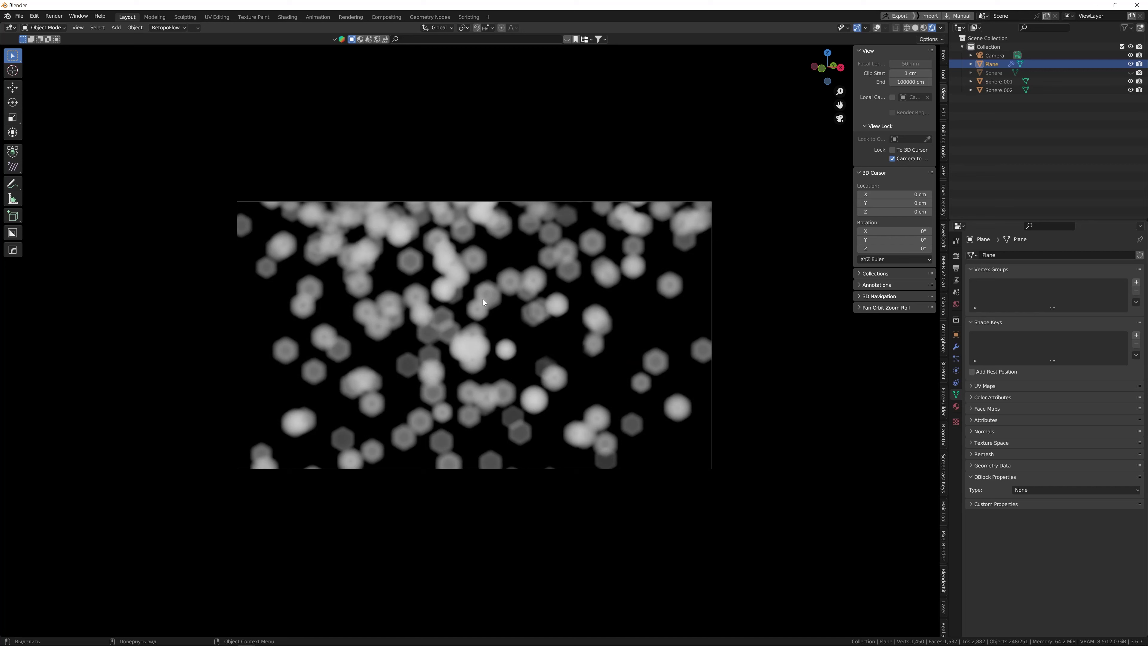
pyautogui.click(993, 72)
pyautogui.click(956, 406)
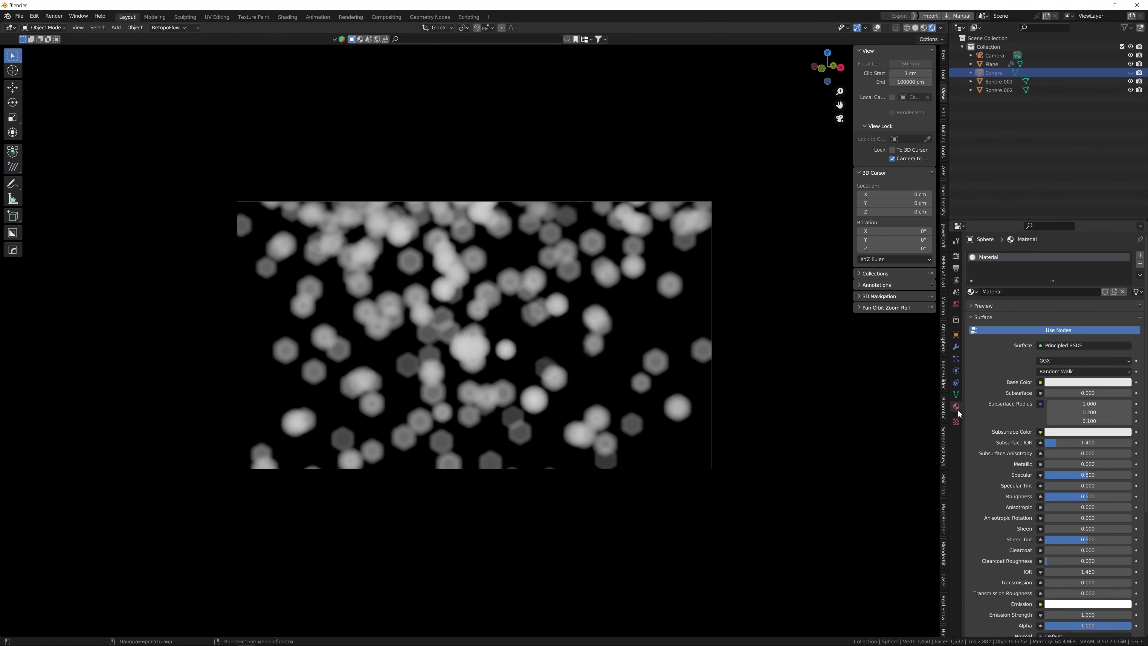
pyautogui.scroll(-5, 1055, 548)
pyautogui.moveTo(1077, 519); pyautogui.dragTo(1041, 519)
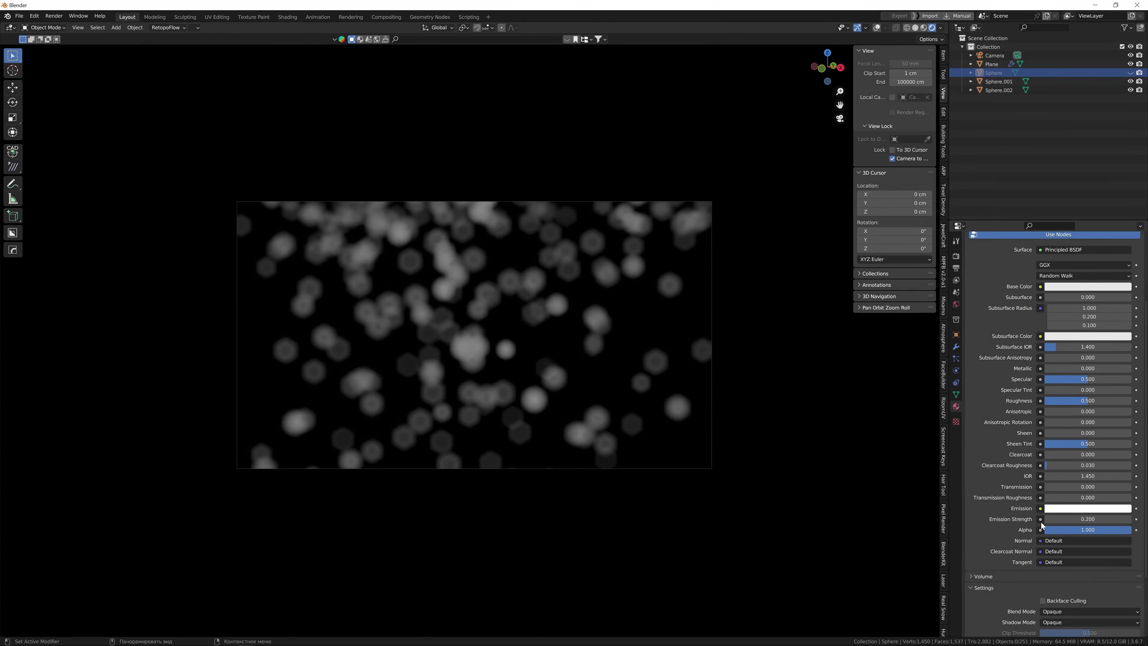
pyautogui.moveTo(1066, 519)
pyautogui.mouseDown()
pyautogui.moveTo(1139, 519)
pyautogui.moveTo(1052, 519)
pyautogui.mouseUp()
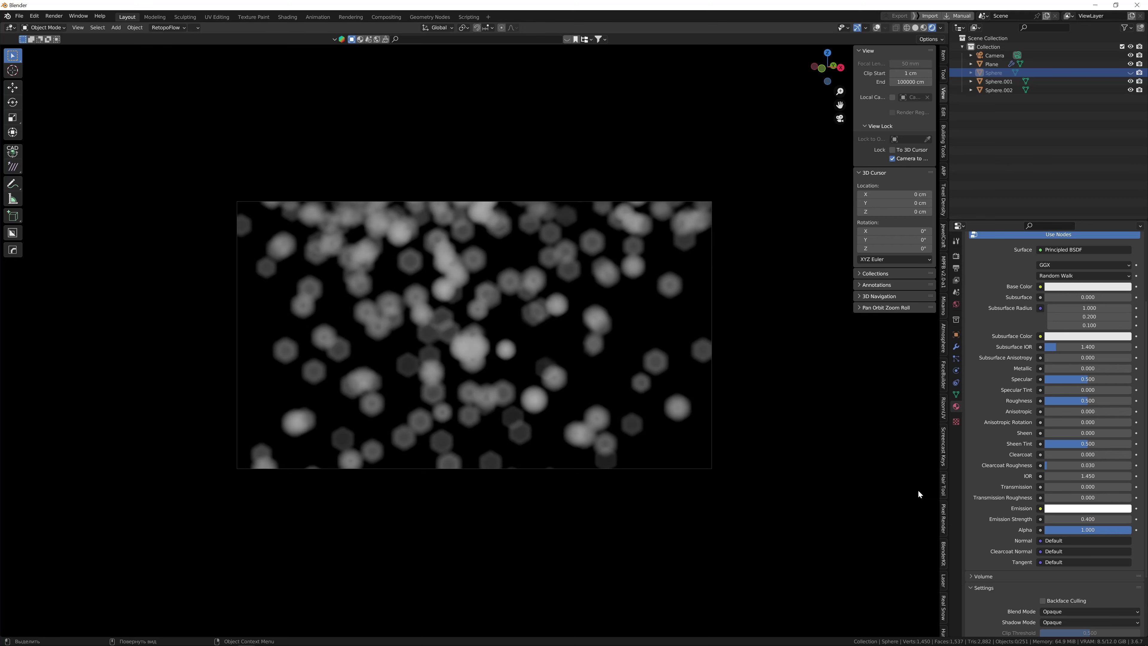
pyautogui.click(1087, 519)
pyautogui.write('0.1')
pyautogui.press('Return')
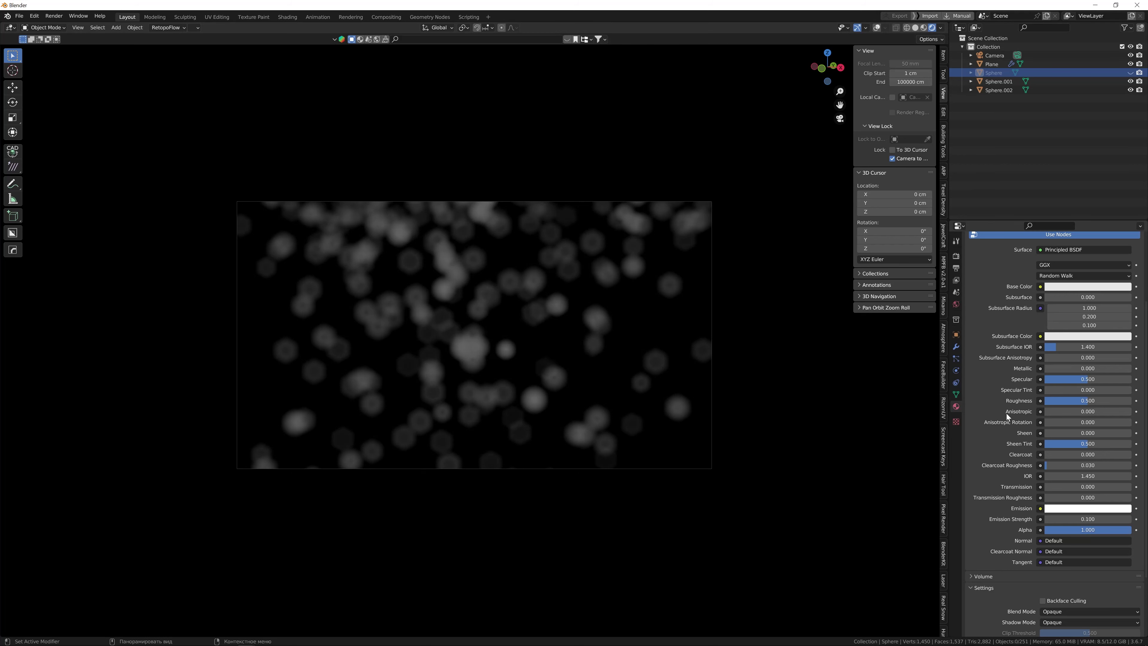
# Try 3 aperture blades on the camera for triangular bokeh, and raise the count back to 6.
pyautogui.click(995, 56)
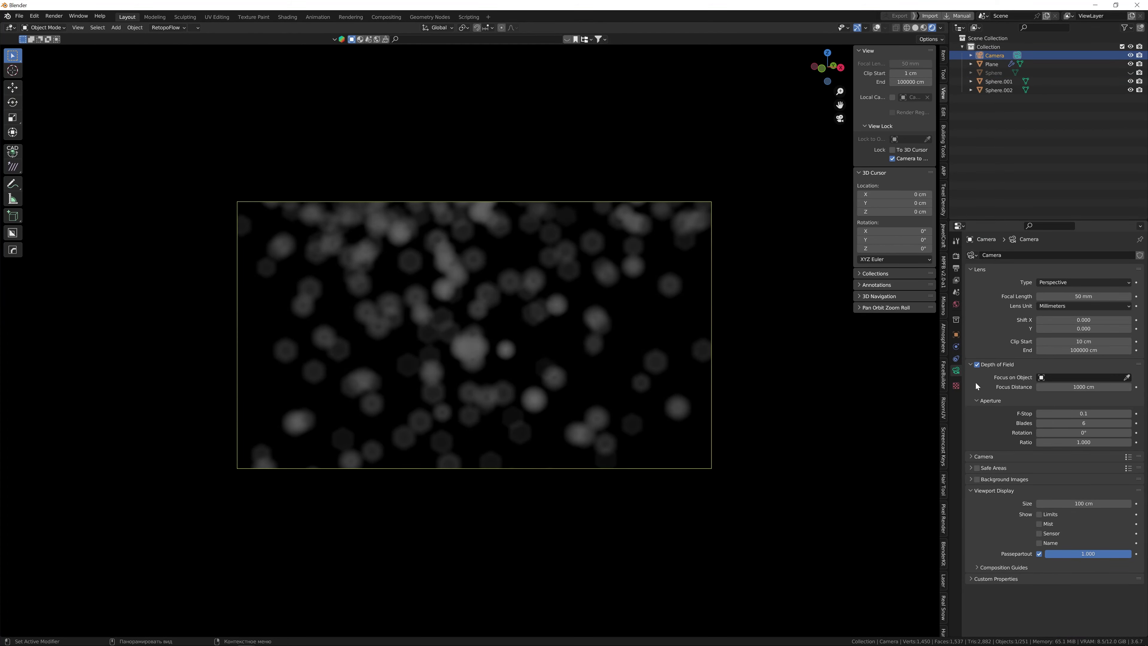
pyautogui.click(1084, 423)
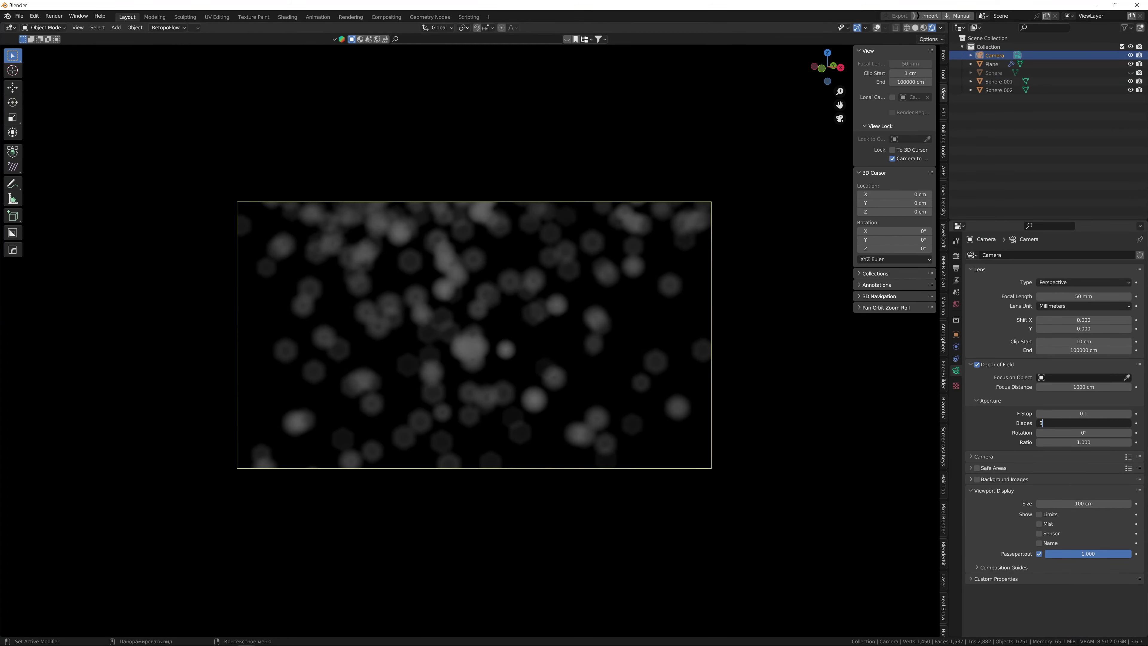
pyautogui.write('3')
pyautogui.press('Return')
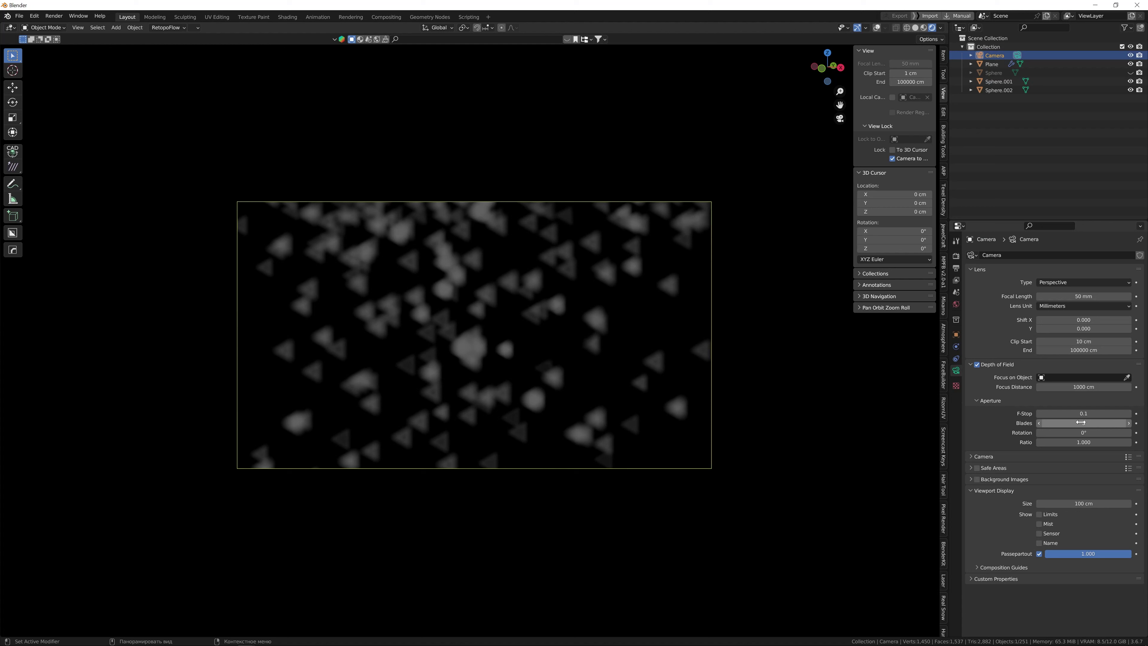
pyautogui.click(1128, 423)
pyautogui.click(1129, 423)
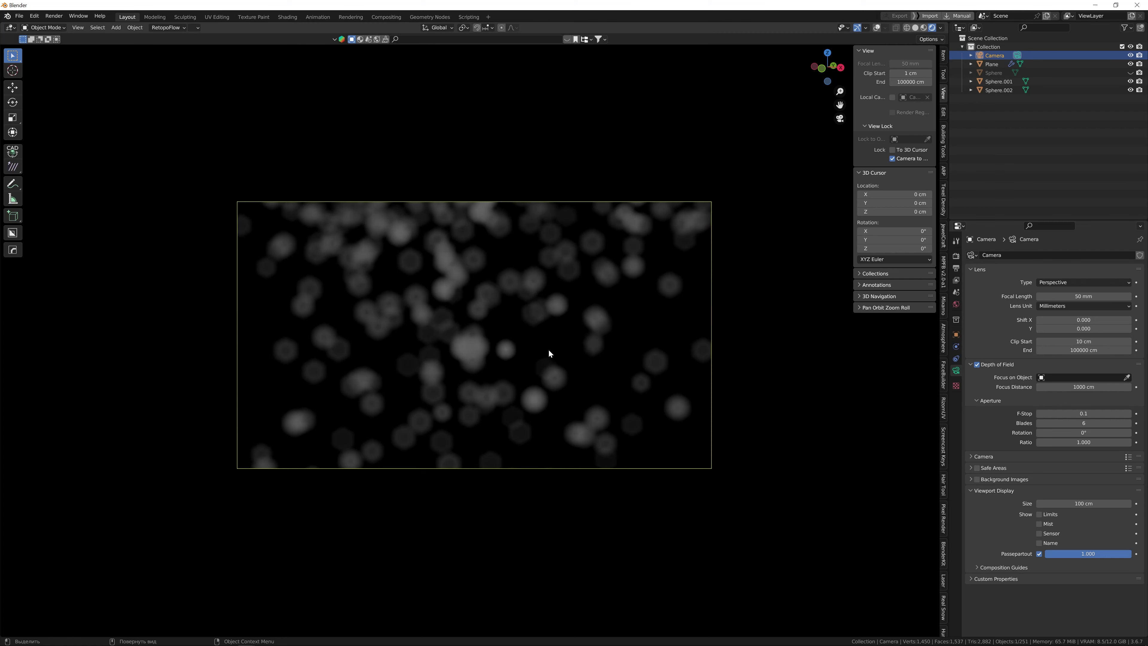
# Leave the camera view for Material Preview shading and show the hidden Sphere together with the viewport overlays.
pyautogui.click(999, 81)
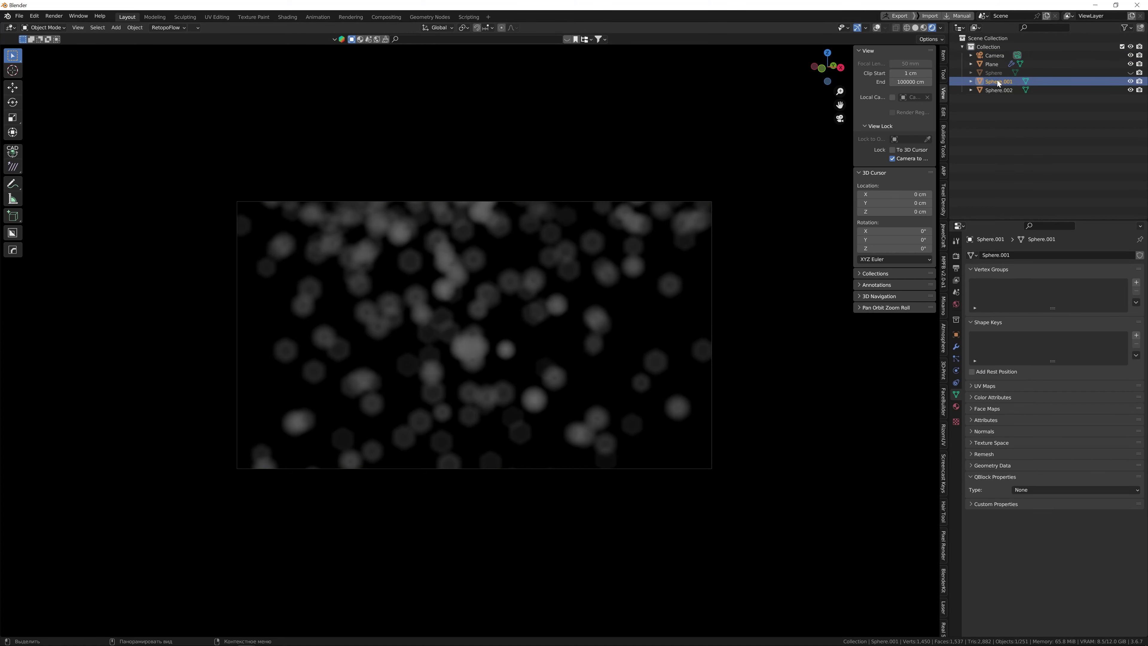
pyautogui.moveTo(483, 297); pyautogui.dragTo(488, 406, button='middle')
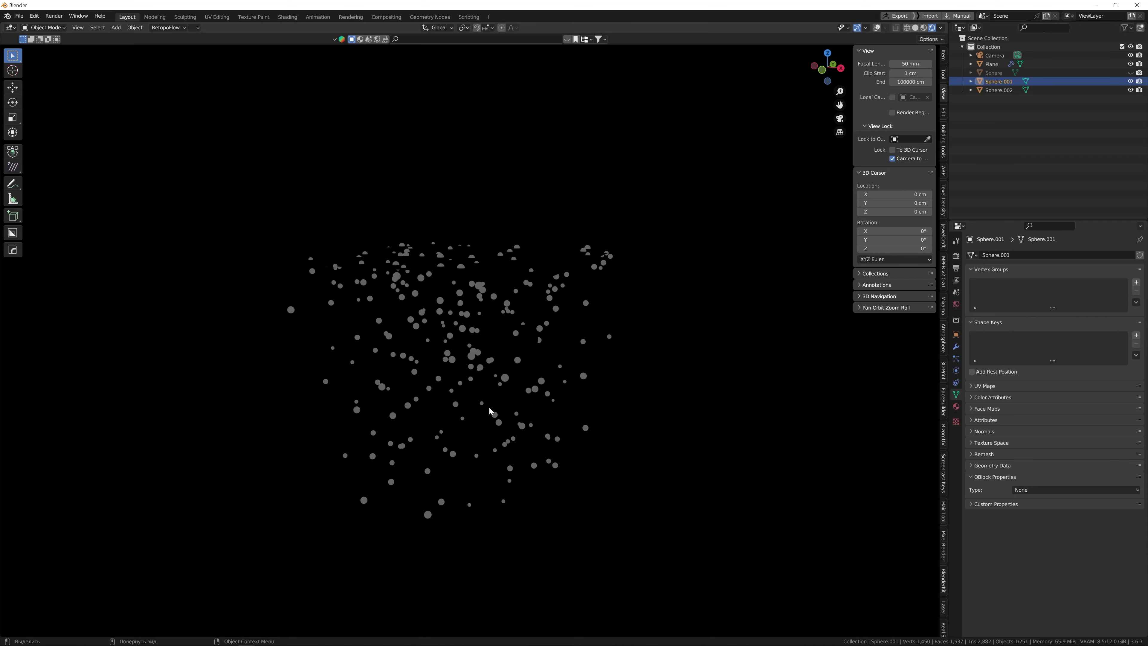
pyautogui.click(924, 28)
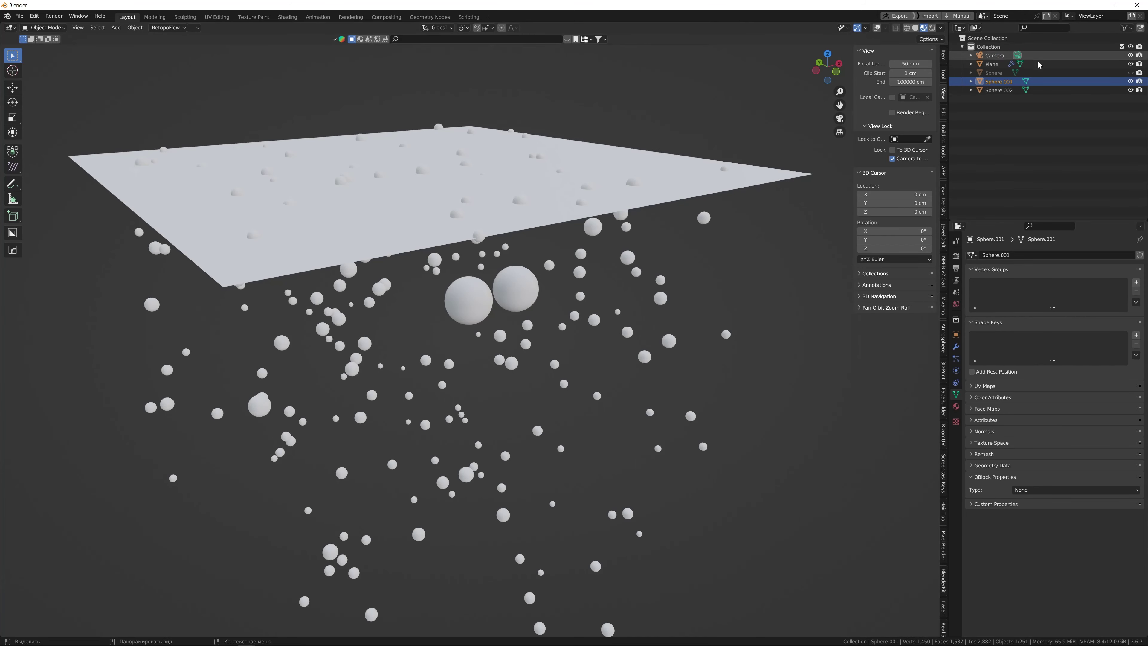
pyautogui.click(1130, 72)
pyautogui.moveTo(479, 343); pyautogui.dragTo(470, 298, button='middle')
pyautogui.hotkey('shift', 'alt', 'z')
# Link the material of the original Sphere to Sphere.001 and Sphere.002.
pyautogui.keyDown('shift'); pyautogui.click(513, 288); pyautogui.keyUp('shift')
pyautogui.keyDown('shift'); pyautogui.click(416, 299); pyautogui.keyUp('shift')
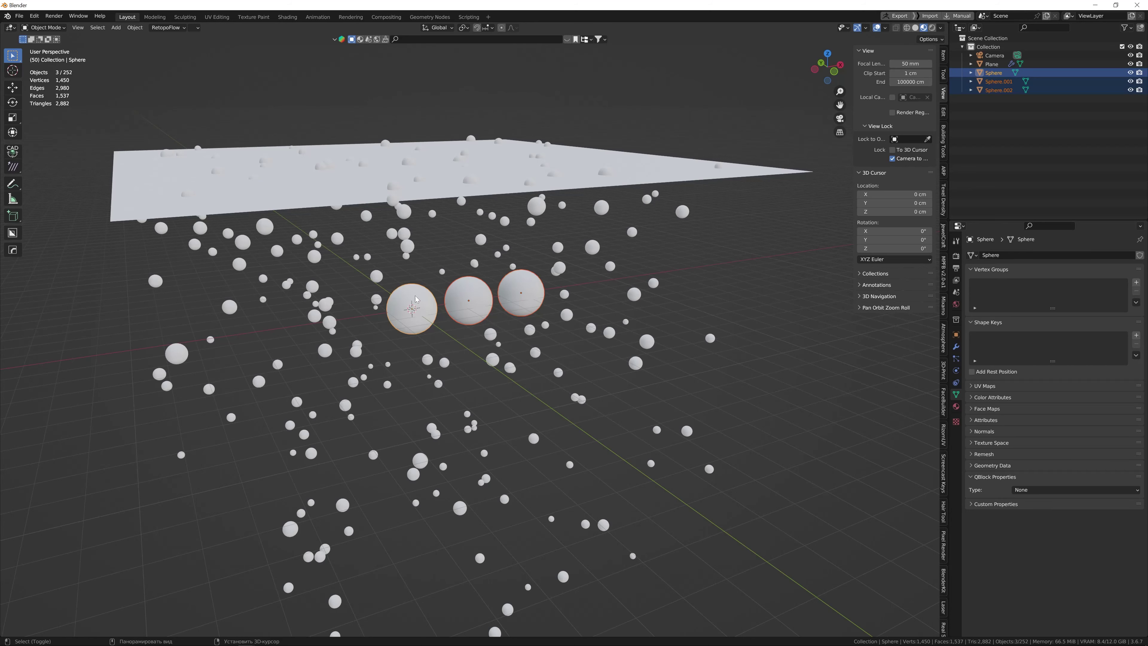
pyautogui.hotkey('ctrl', 'l')
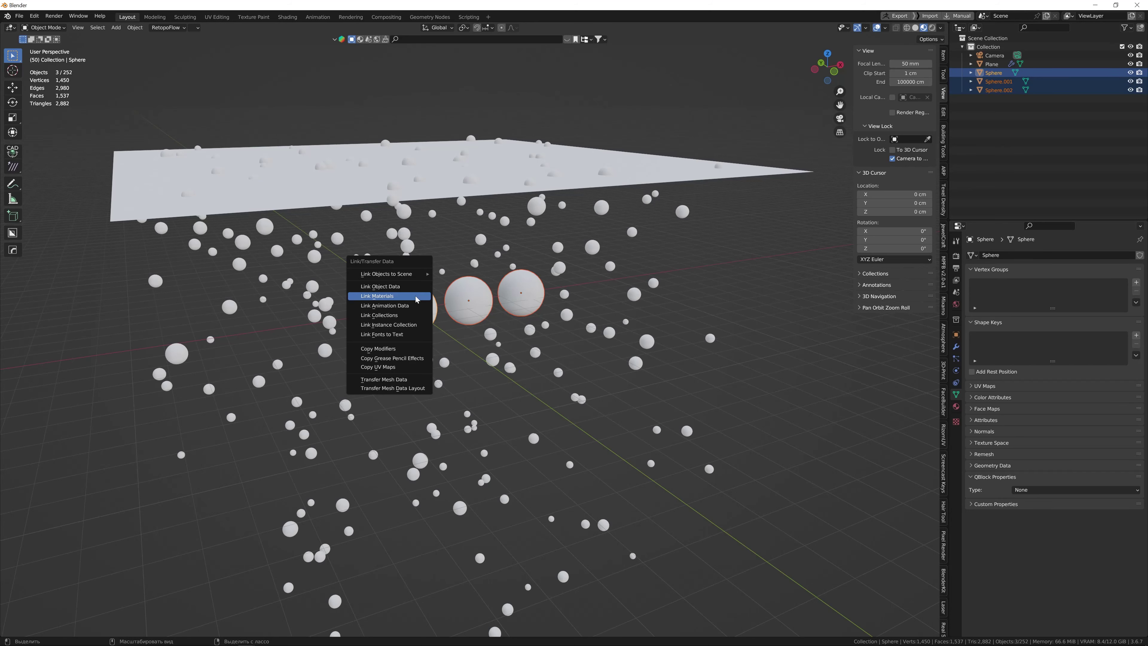
pyautogui.click(416, 296)
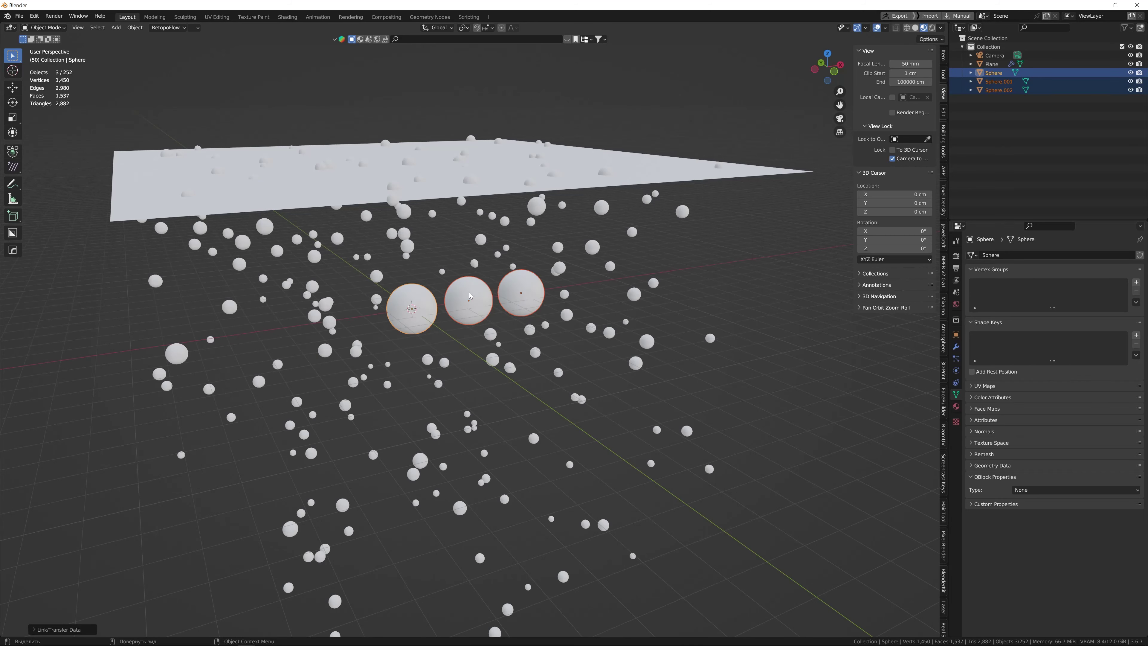
# Split the 3D viewport vertically in half and turn the new area into a Shader Editor.
pyautogui.moveTo(480, 315)
pyautogui.mouseDown(button='middle')
pyautogui.moveTo(453, 336)
pyautogui.moveTo(468, 371)
pyautogui.moveTo(457, 371)
pyautogui.mouseUp(button='middle')
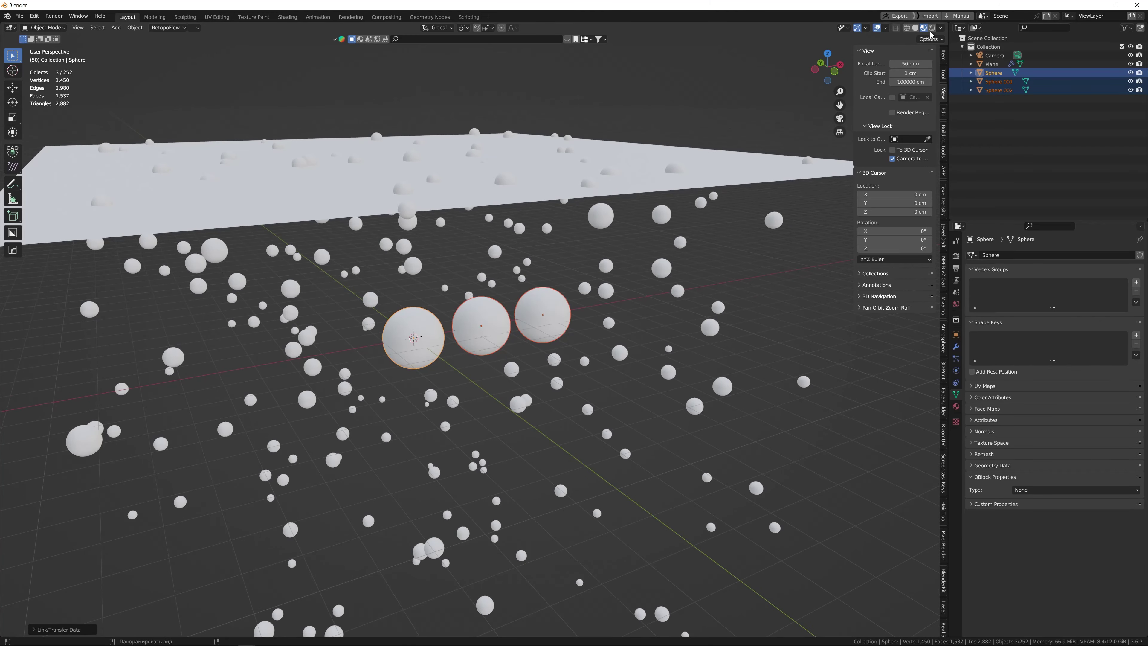
pyautogui.moveTo(946, 24); pyautogui.dragTo(495, 27)
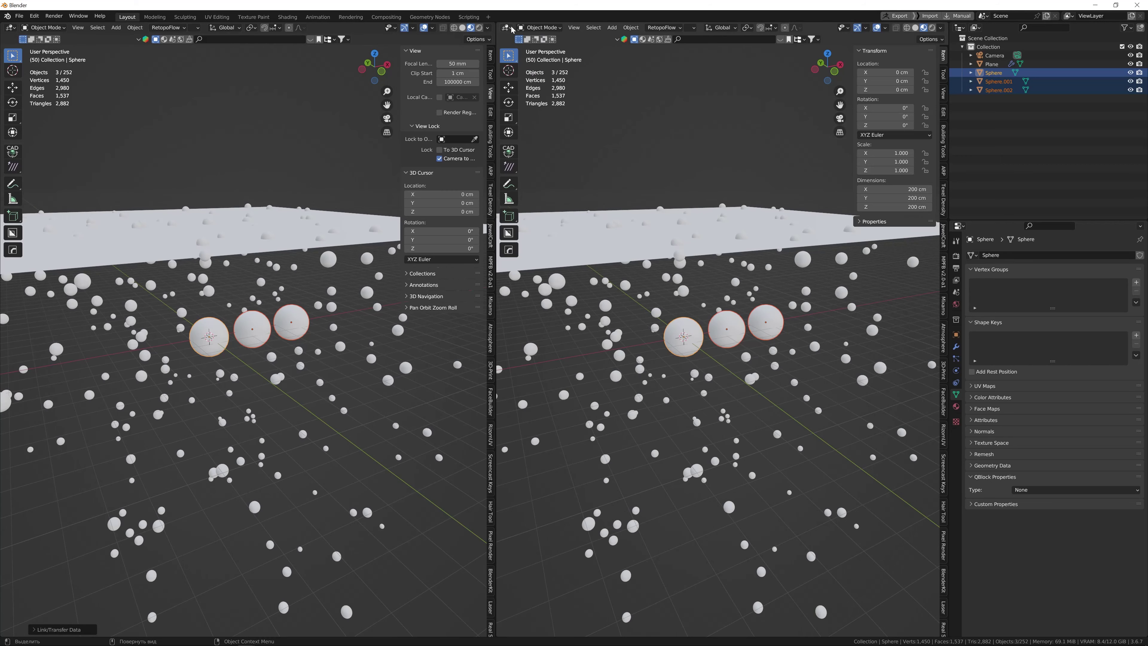
pyautogui.click(506, 27)
pyautogui.click(537, 118)
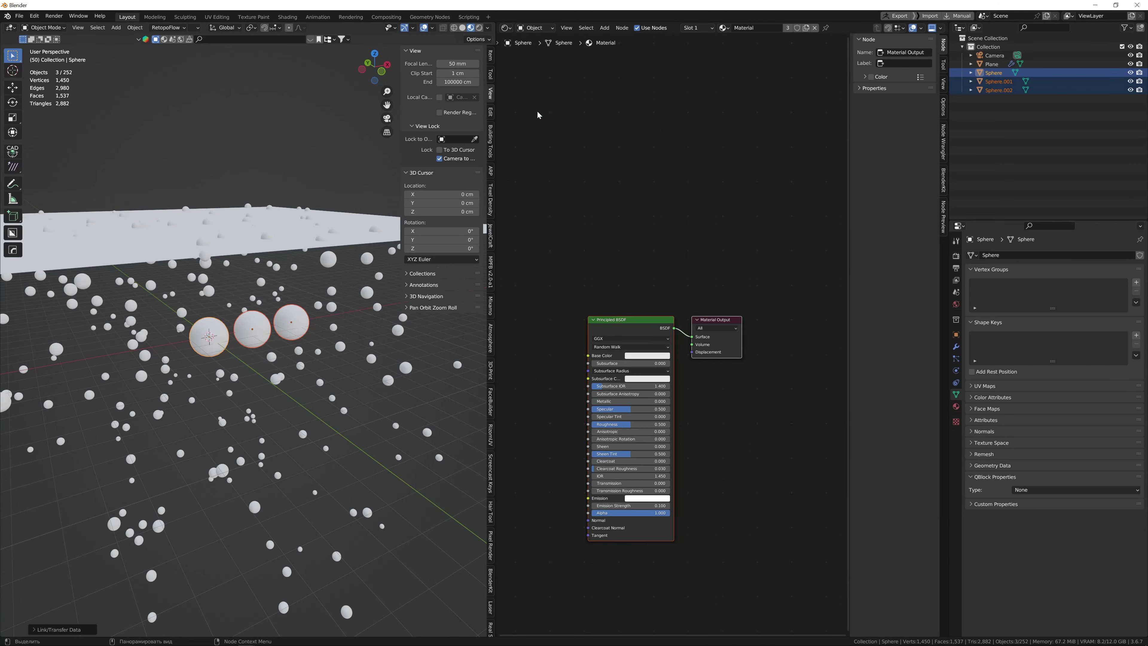
# Add a Color Ramp node in front of the Principled BSDF in the sphere's material.
pyautogui.click(635, 326)
pyautogui.moveTo(624, 285); pyautogui.dragTo(729, 193, button='middle')
pyautogui.scroll(-1, 684, 234)
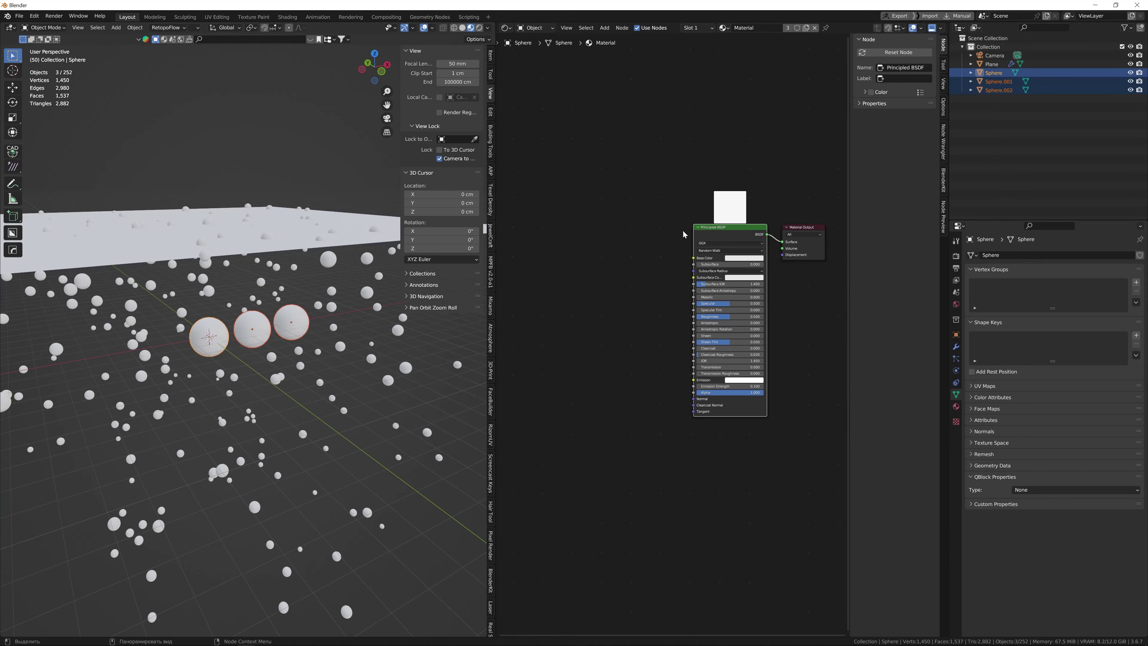
pyautogui.moveTo(651, 262); pyautogui.dragTo(664, 312, button='middle')
pyautogui.scroll(1, 648, 290)
pyautogui.scroll(-1, 676, 294)
pyautogui.scroll(-1, 643, 336)
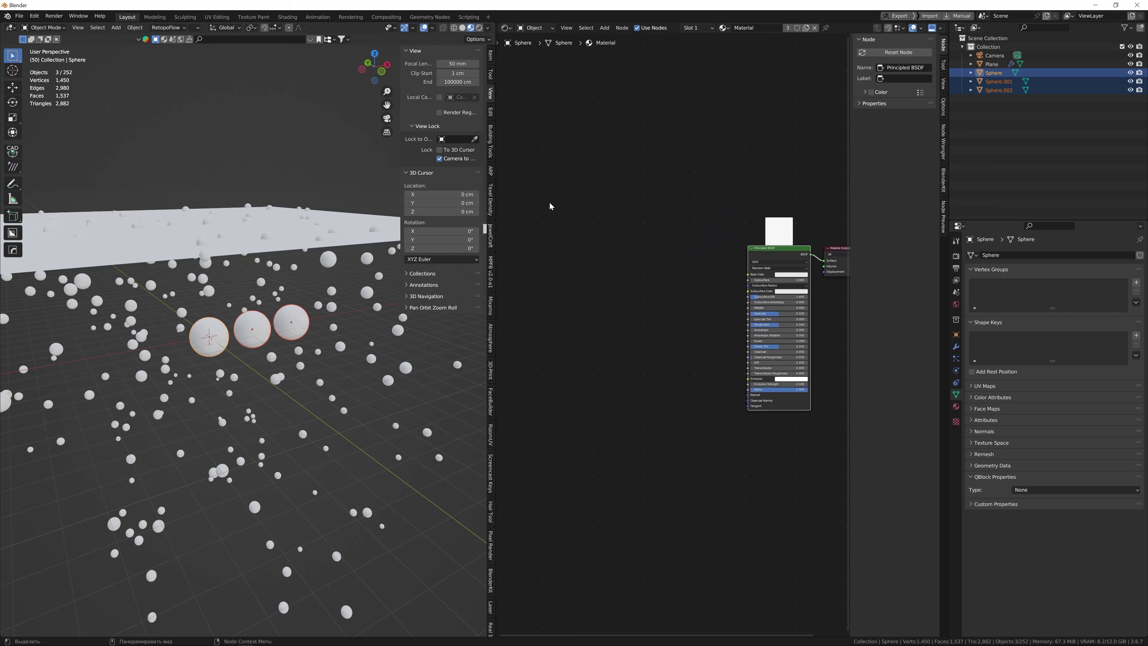
pyautogui.hotkey('shift', 'a')
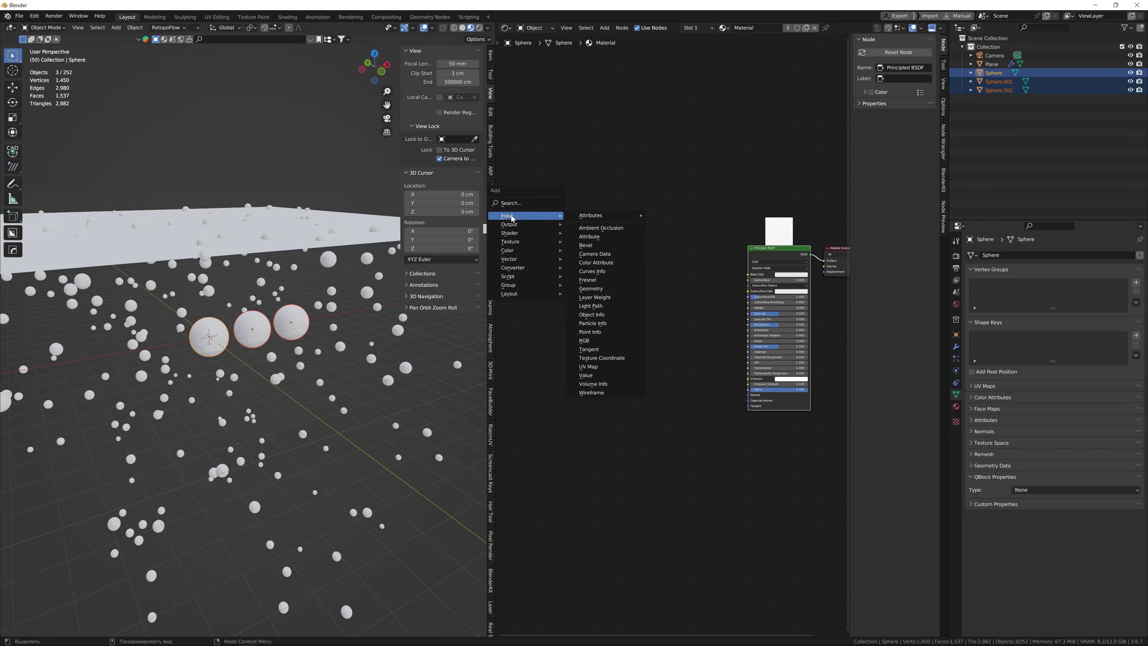
pyautogui.click(520, 203)
pyautogui.write('ramp')
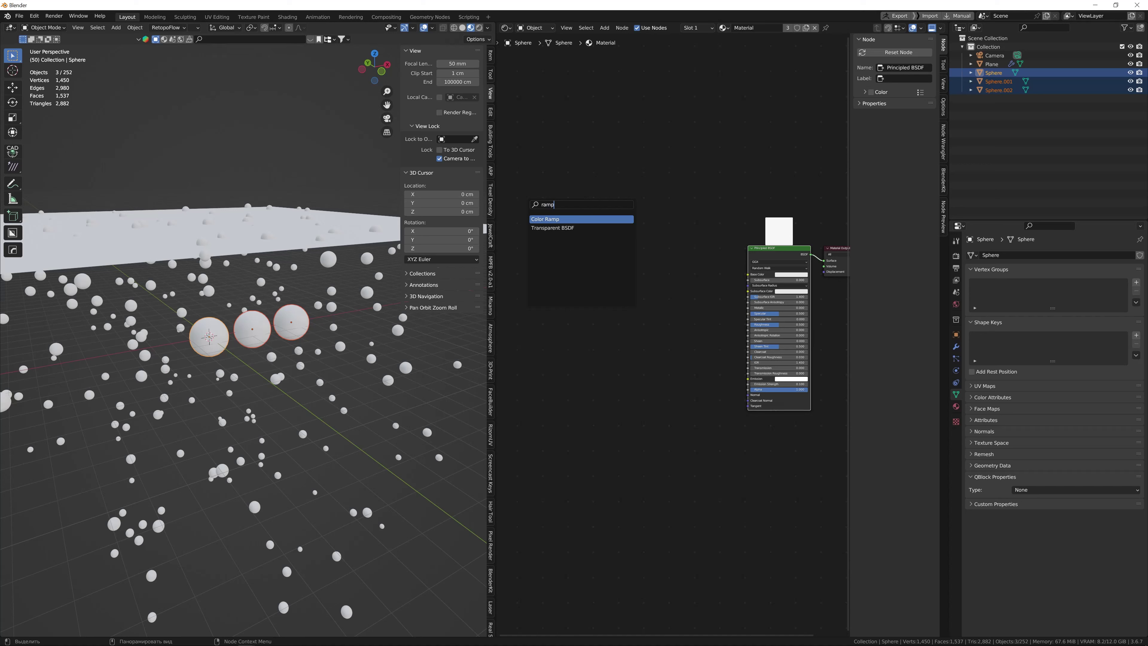
pyautogui.press('Return')
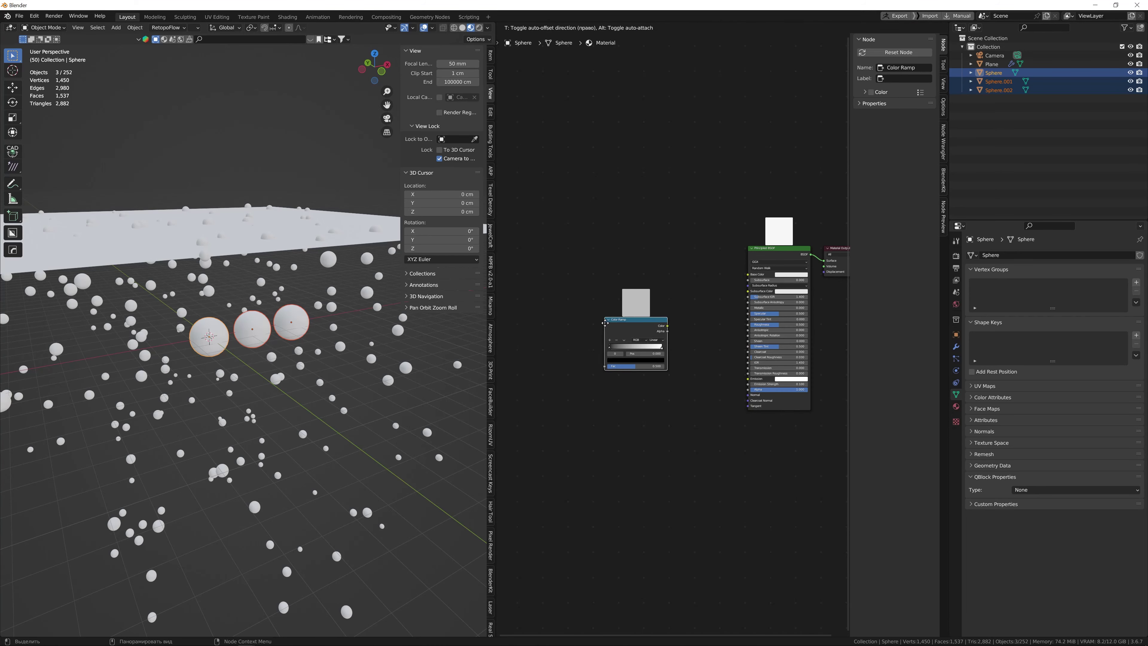
pyautogui.click(656, 318)
# Color the ramp's first stop pure green and add a middle stop in red.
pyautogui.scroll(3, 663, 365)
pyautogui.moveTo(665, 366); pyautogui.dragTo(646, 370, button='middle')
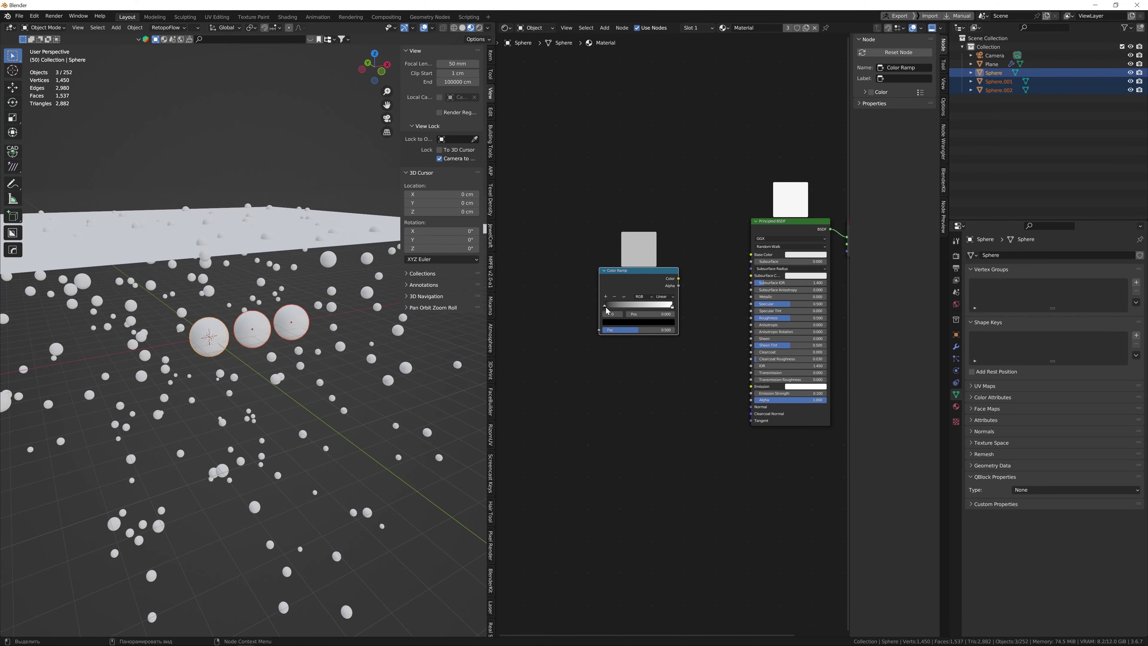
pyautogui.click(615, 323)
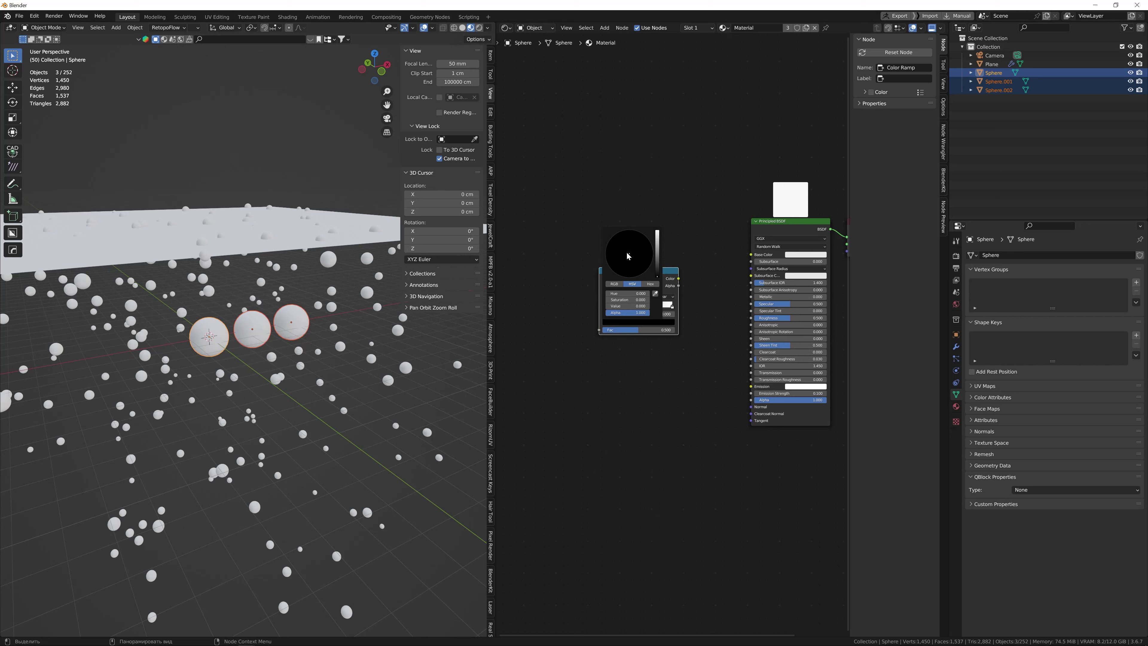
pyautogui.moveTo(657, 280); pyautogui.dragTo(658, 231)
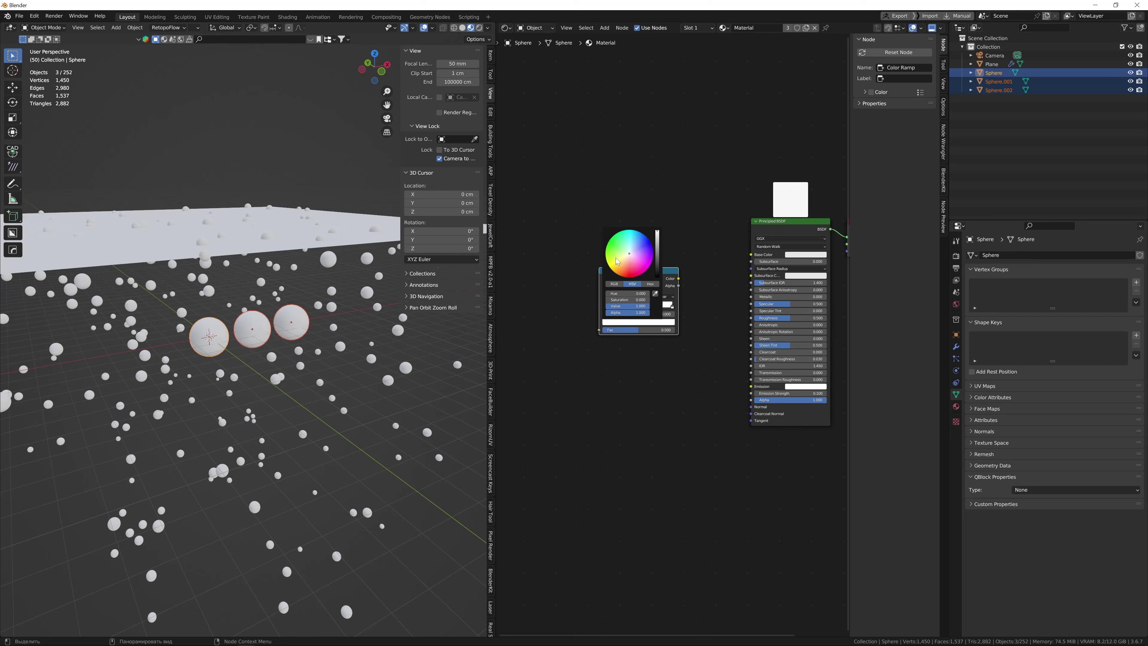
pyautogui.click(617, 248)
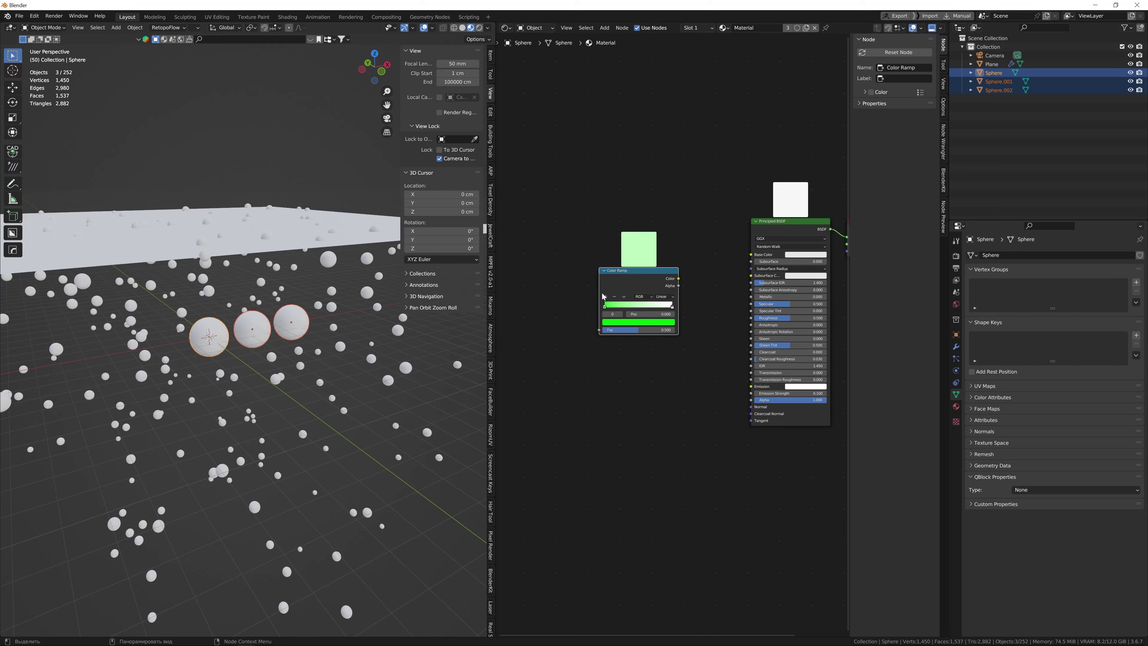
pyautogui.click(604, 295)
pyautogui.click(643, 322)
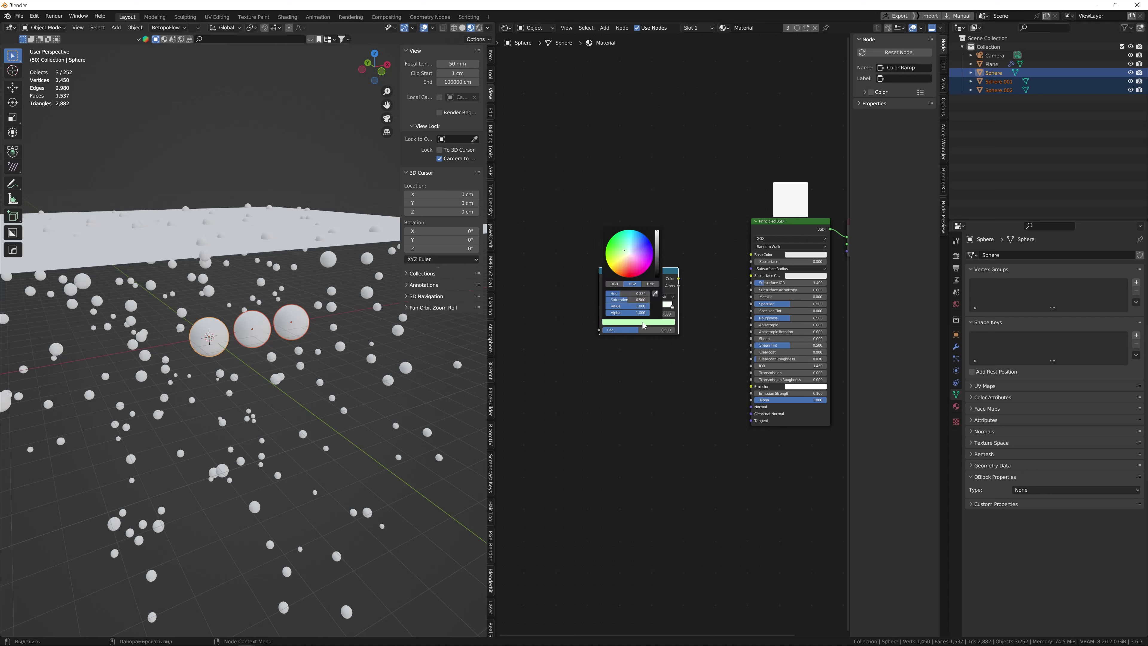
pyautogui.click(629, 275)
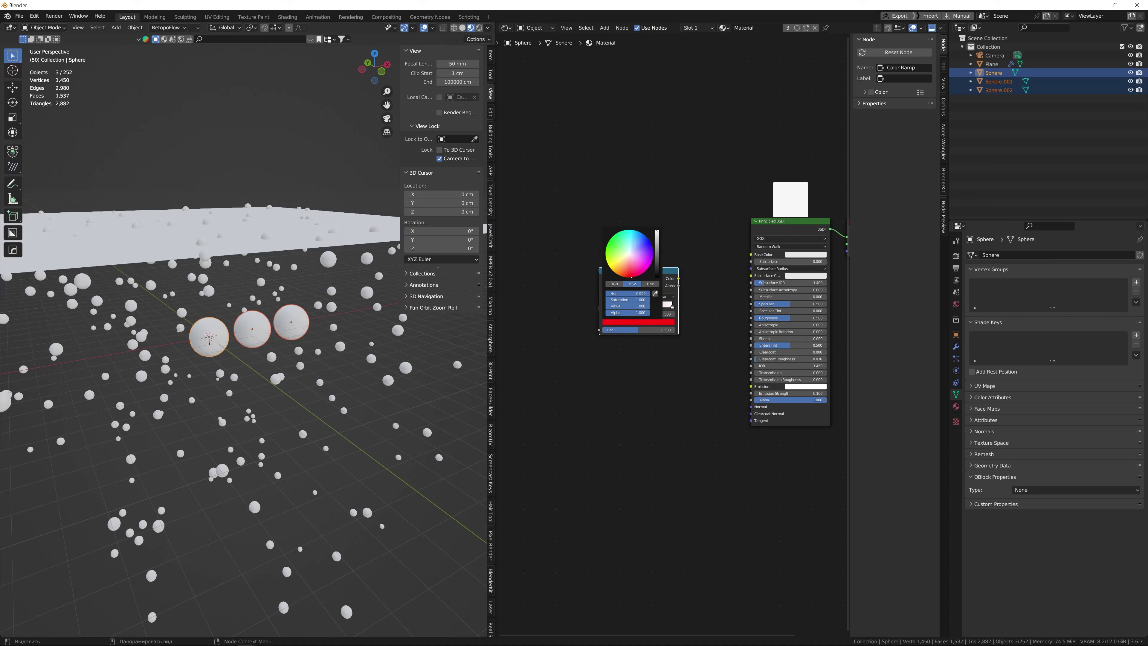
# Color the ramp's last stop blue and connect its Color output to the Principled BSDF's Base Color.
pyautogui.click(672, 307)
pyautogui.click(655, 322)
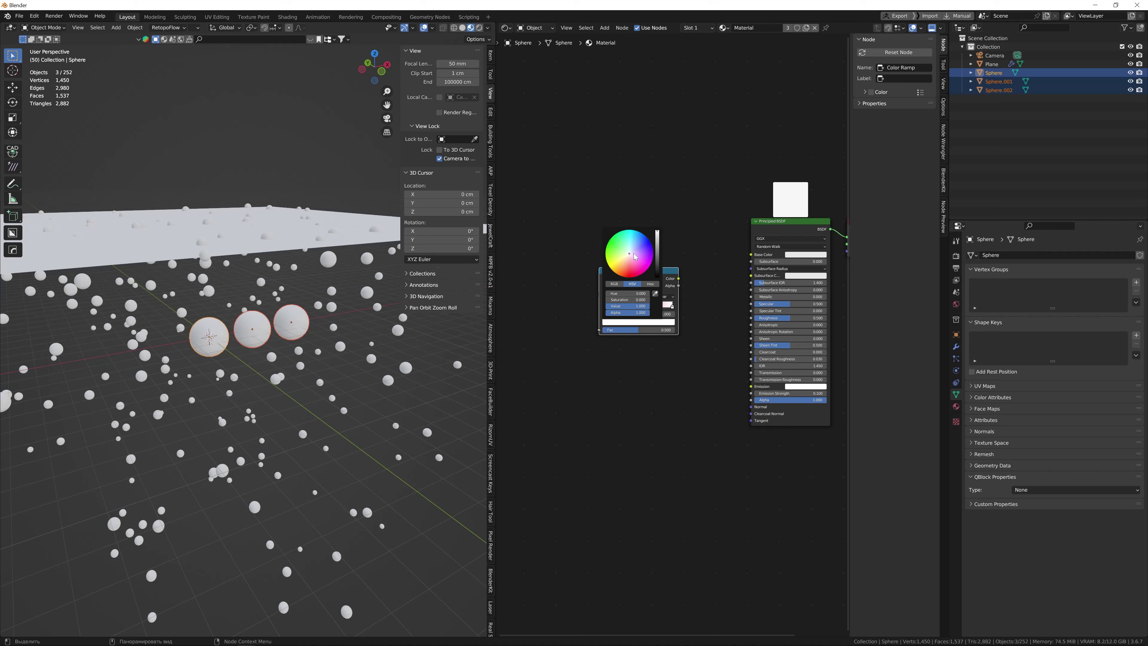
pyautogui.moveTo(634, 254); pyautogui.dragTo(646, 237)
pyautogui.click(686, 231)
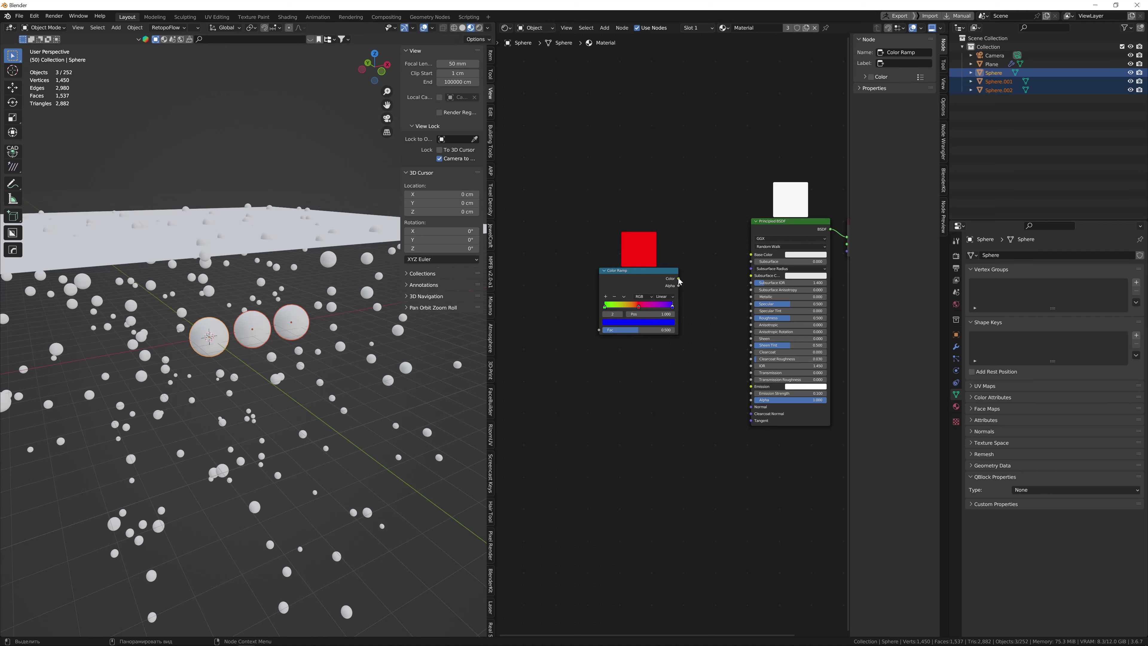
pyautogui.moveTo(678, 279); pyautogui.dragTo(750, 254)
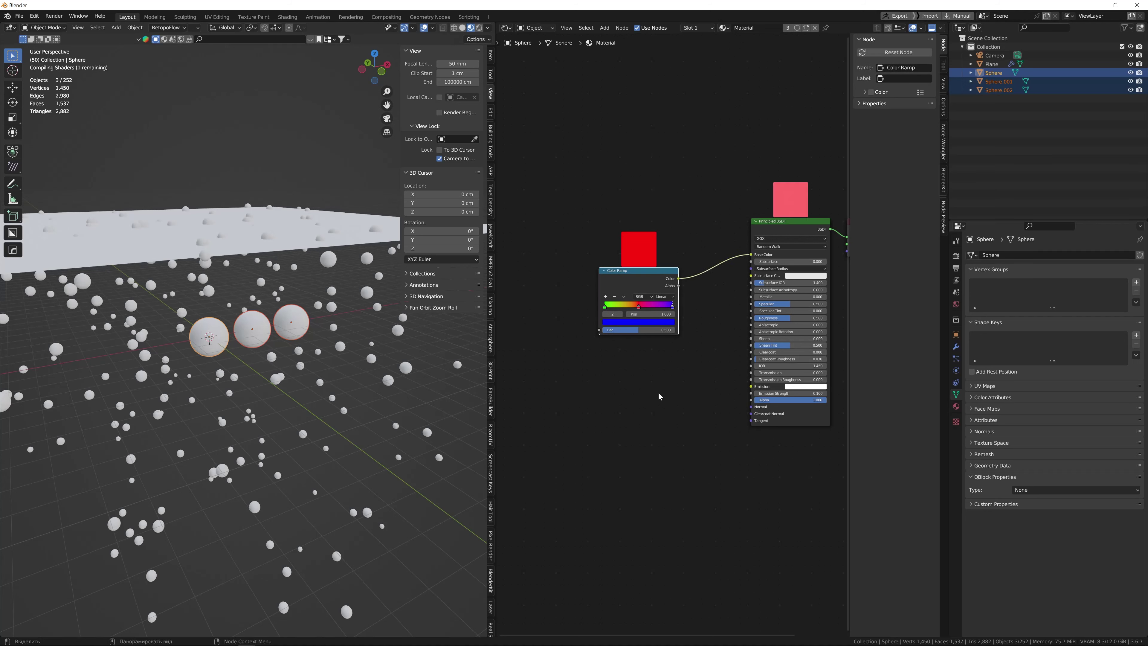
# Add an Object Info node to the sphere's material and connect its Random output to the Color Ramp's Fac input.
pyautogui.scroll(-2, 658, 395)
pyautogui.moveTo(641, 407); pyautogui.dragTo(723, 387, button='middle')
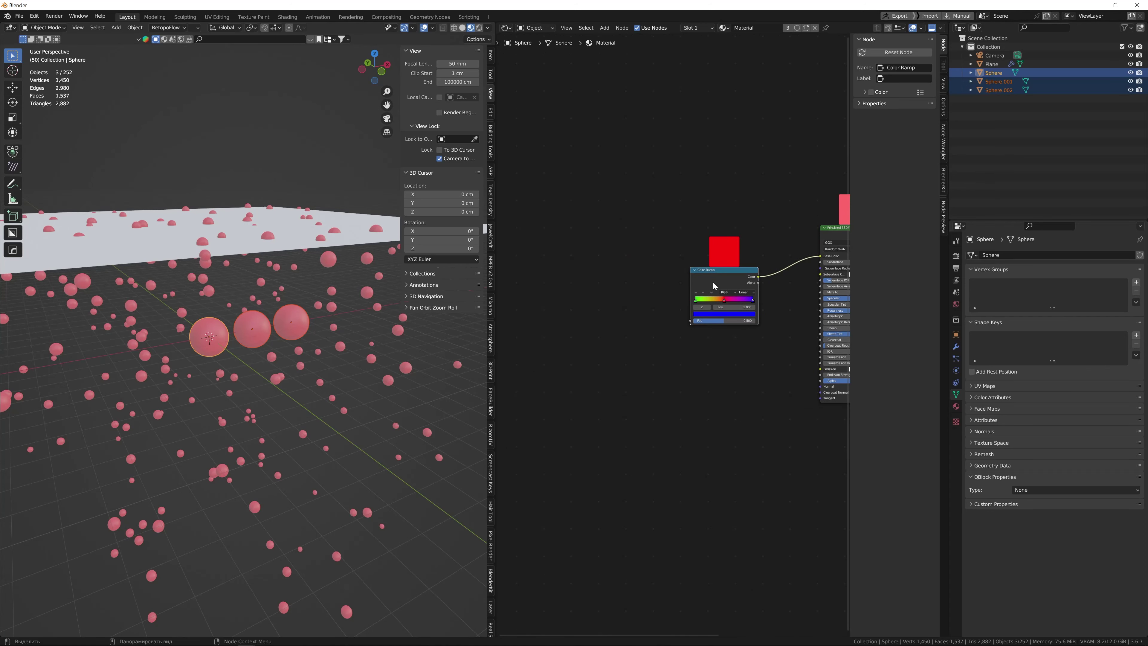
pyautogui.hotkey('shift', 'a')
pyautogui.click(595, 329)
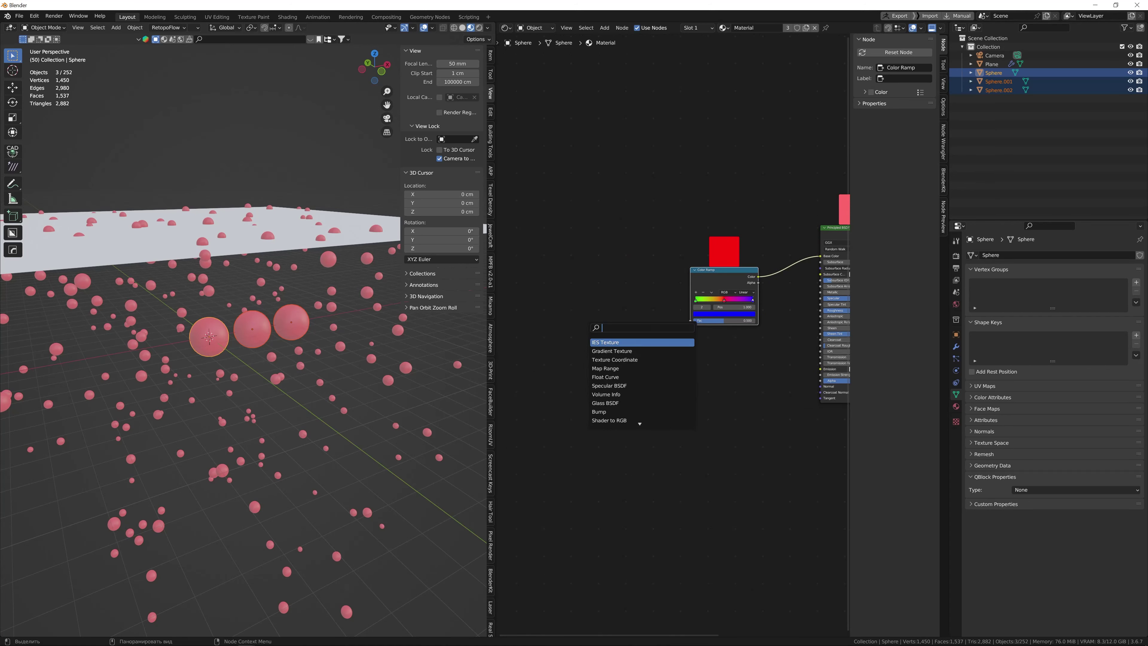
pyautogui.write('info')
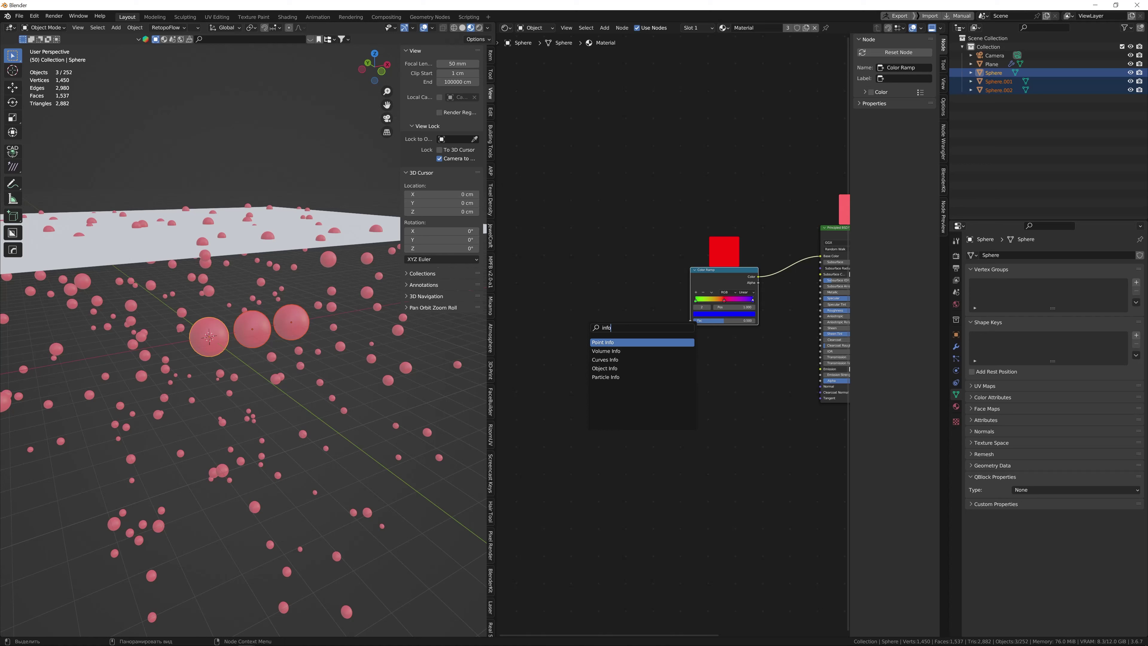
pyautogui.press('Down')
pyautogui.press('Down')
pyautogui.press('Down')
pyautogui.press('Return')
pyautogui.click(594, 332)
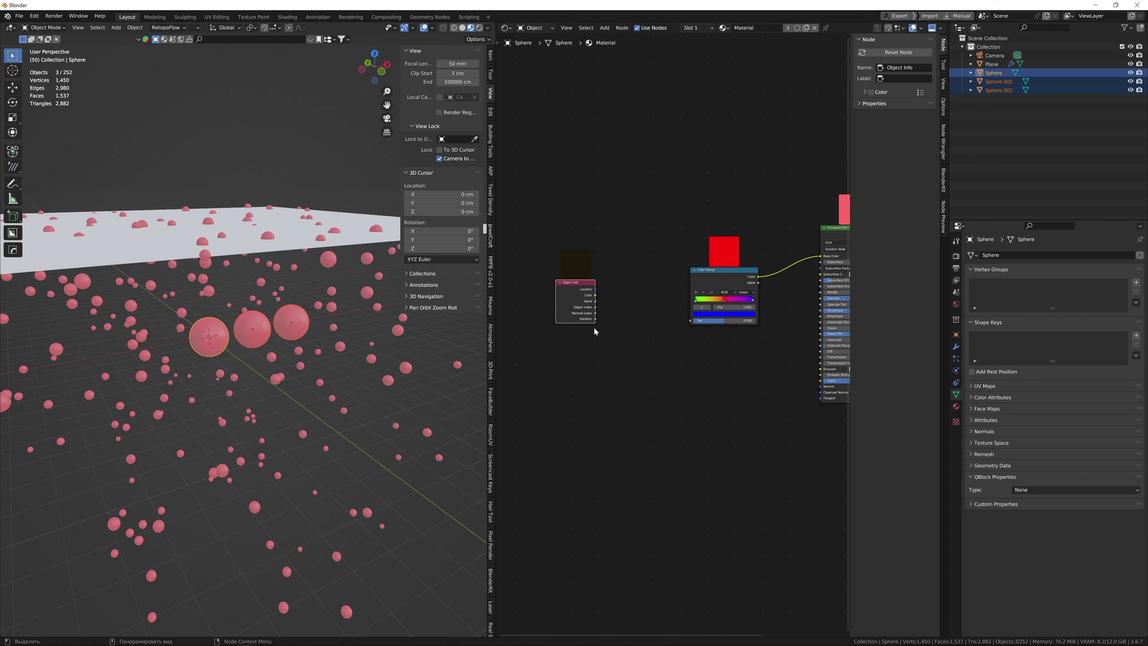
pyautogui.moveTo(596, 319); pyautogui.dragTo(689, 322)
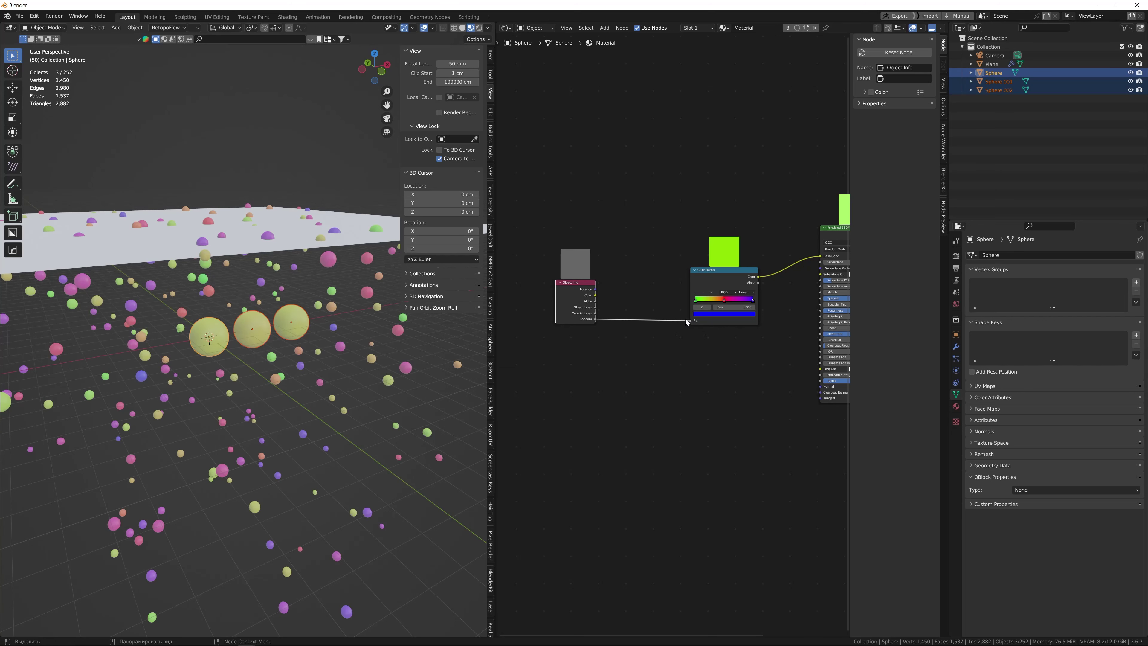
# Examine the material's node chain and the color variation of the sphere particles from several angles.
pyautogui.scroll(-1, 670, 361)
pyautogui.moveTo(699, 368); pyautogui.dragTo(631, 367, button='middle')
pyautogui.scroll(1, 645, 367)
pyautogui.click(680, 287)
pyautogui.scroll(-1, 669, 416)
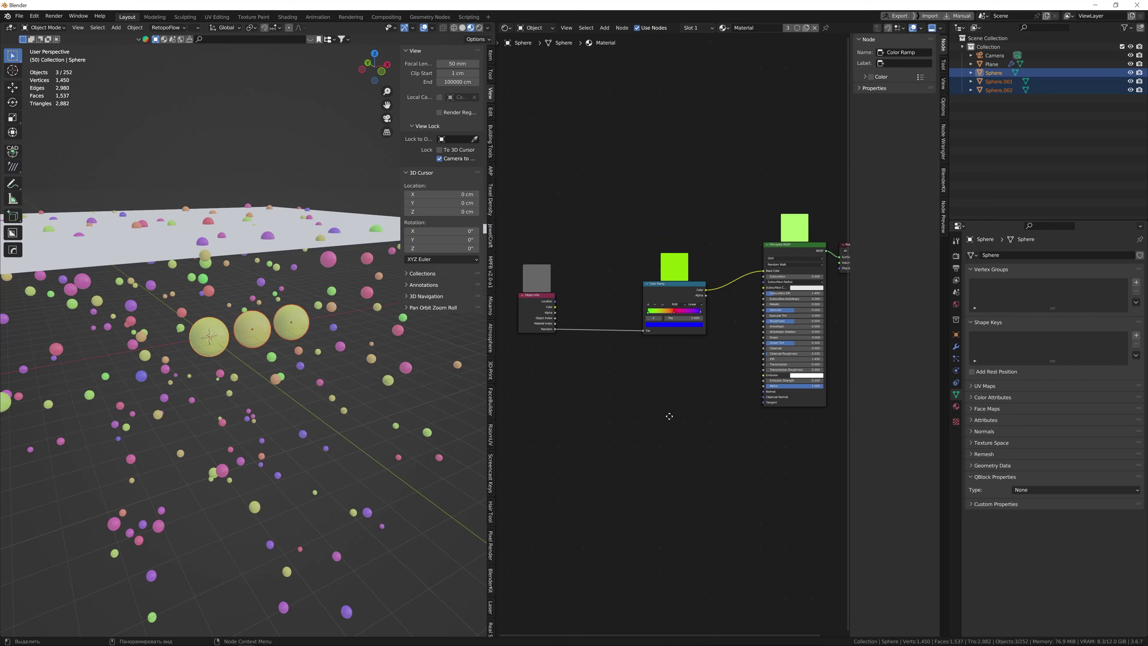
pyautogui.moveTo(671, 416); pyautogui.dragTo(646, 417, button='middle')
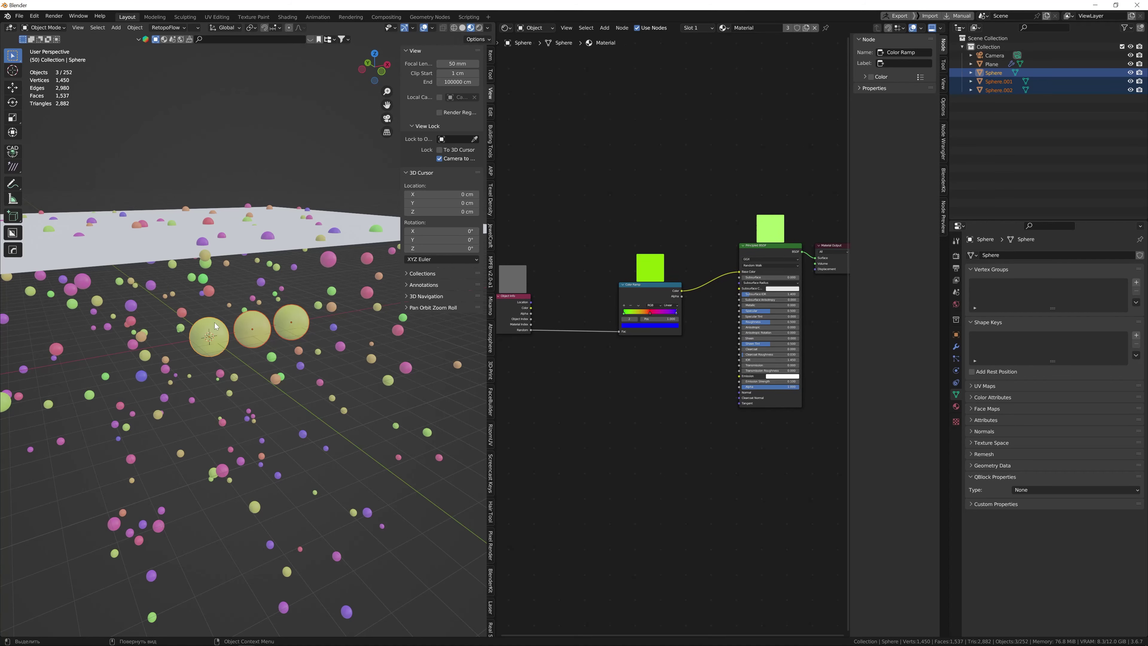
pyautogui.scroll(2, 227, 366)
pyautogui.moveTo(231, 368); pyautogui.dragTo(247, 375, button='middle')
pyautogui.scroll(-2, 247, 375)
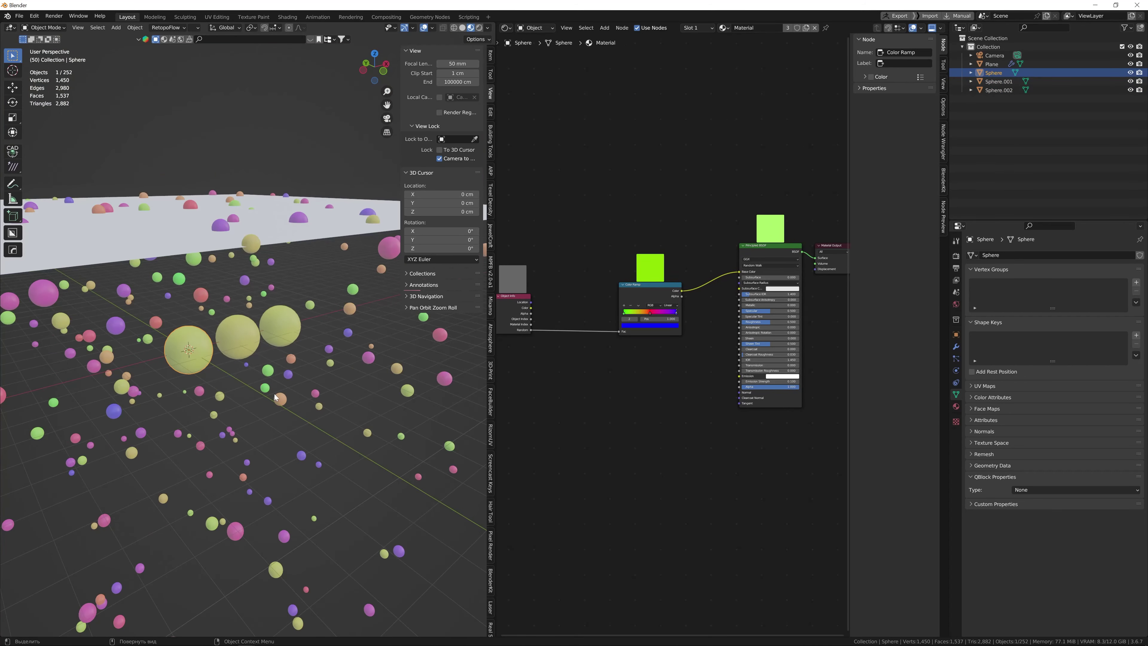
pyautogui.scroll(1, 294, 394)
pyautogui.moveTo(307, 396); pyautogui.dragTo(173, 228, button='middle')
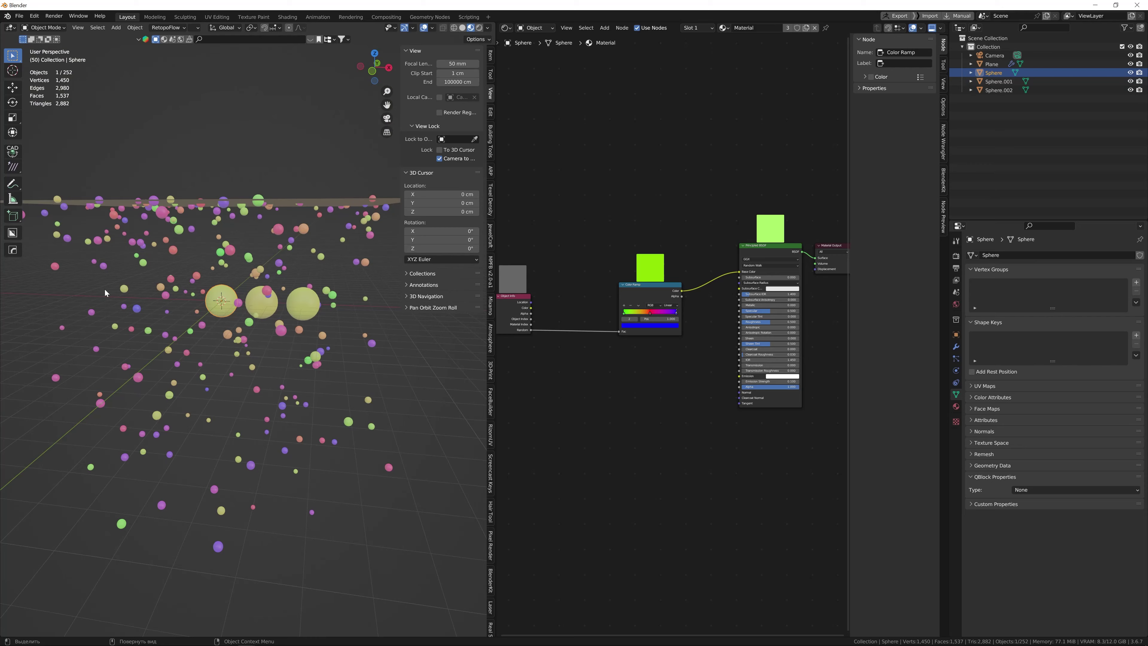
pyautogui.moveTo(264, 346)
pyautogui.mouseDown(button='middle')
pyautogui.moveTo(292, 351)
pyautogui.moveTo(225, 353)
pyautogui.moveTo(232, 342)
pyautogui.mouseUp(button='middle')
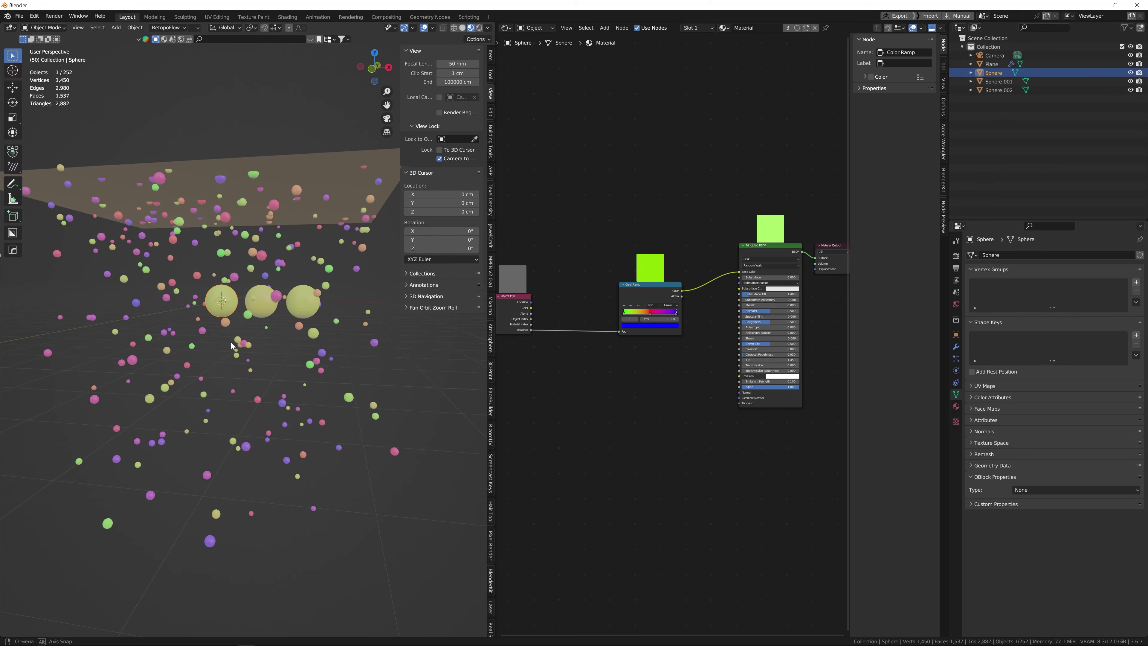
# Check the particles in rendered shading and return the viewport to material preview.
pyautogui.click(479, 28)
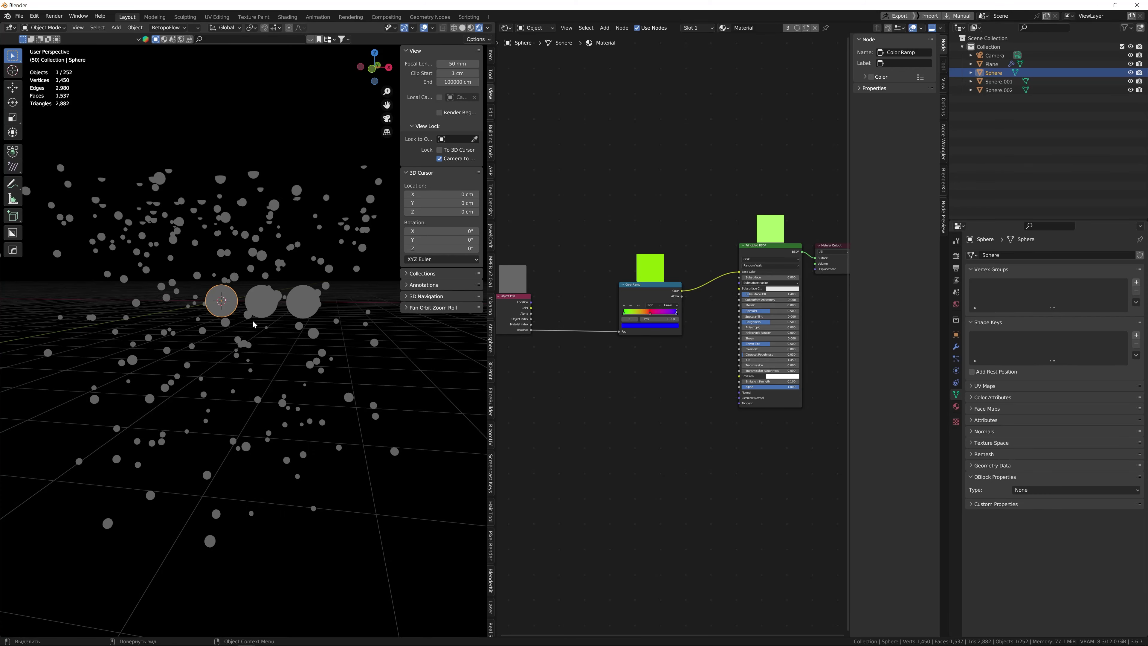
pyautogui.moveTo(253, 322); pyautogui.dragTo(269, 344, button='middle')
pyautogui.scroll(2, 241, 339)
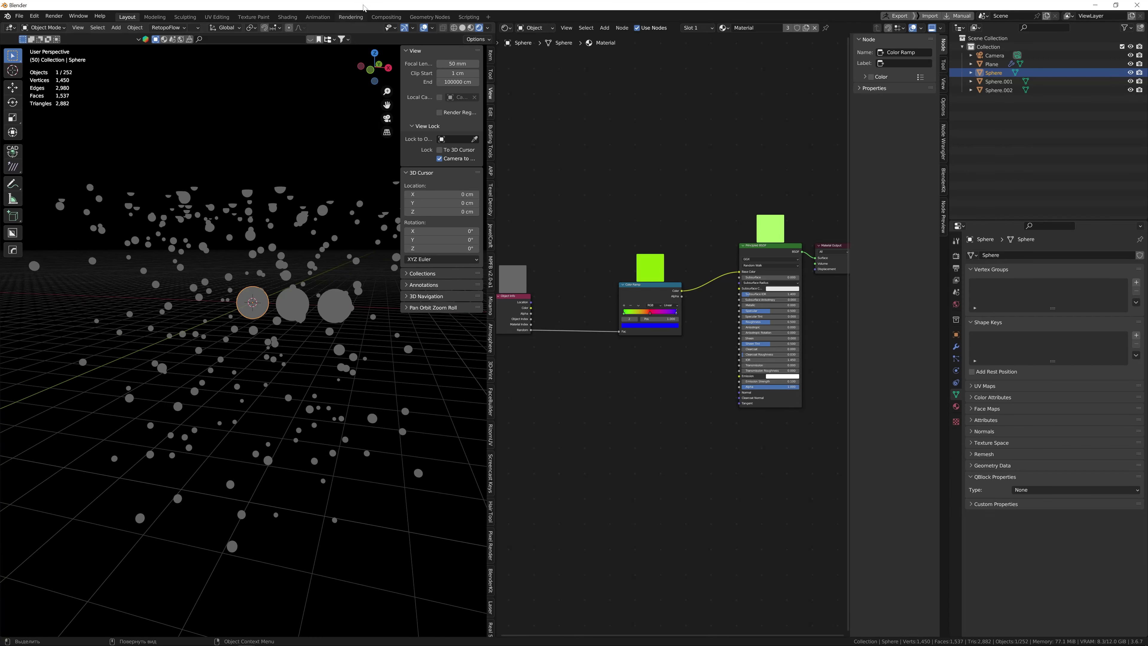
pyautogui.click(471, 27)
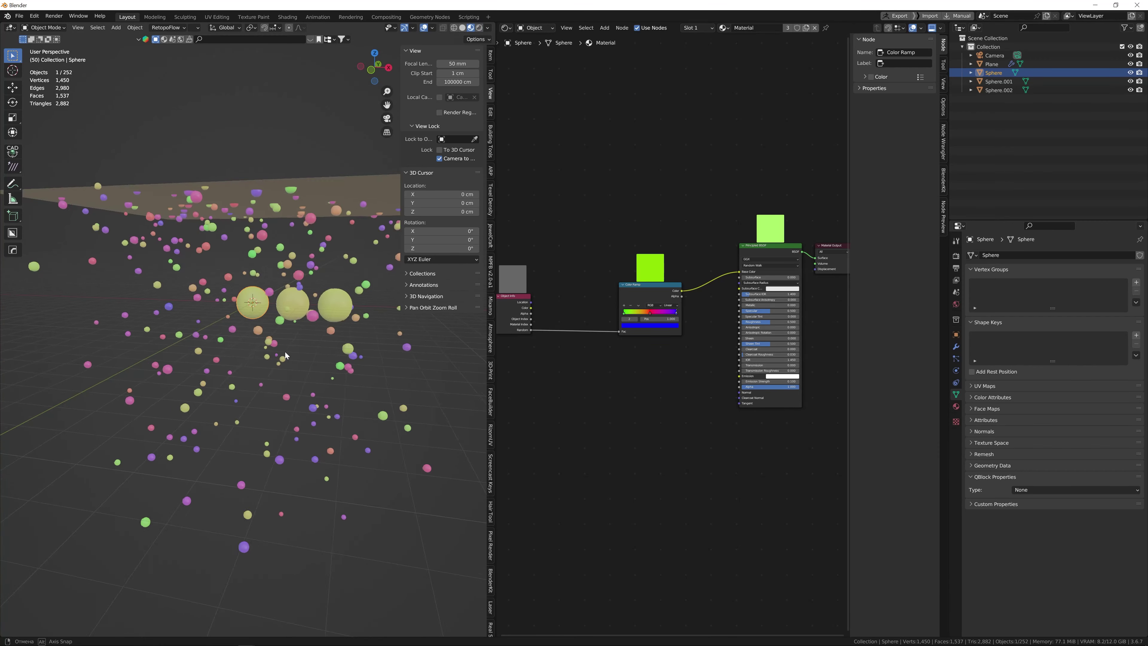
# Move the Color Ramp's Color link from Base Color to Emission and raise the Emission Strength, with the viewport in rendered shading.
pyautogui.moveTo(737, 274); pyautogui.dragTo(728, 385)
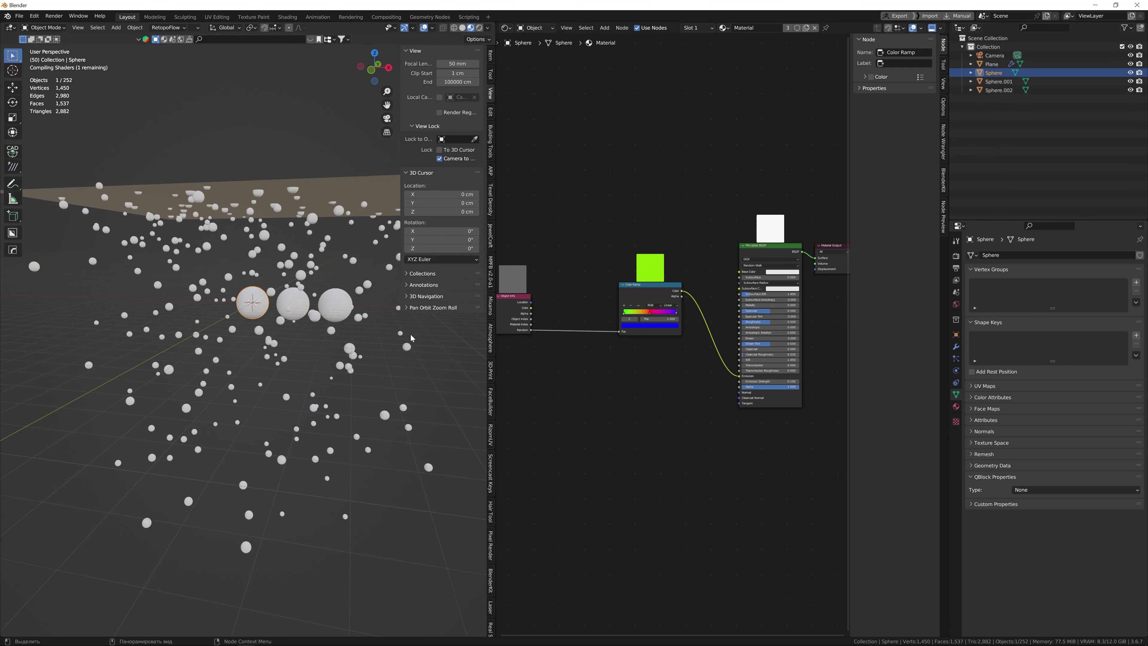
pyautogui.scroll(2, 294, 313)
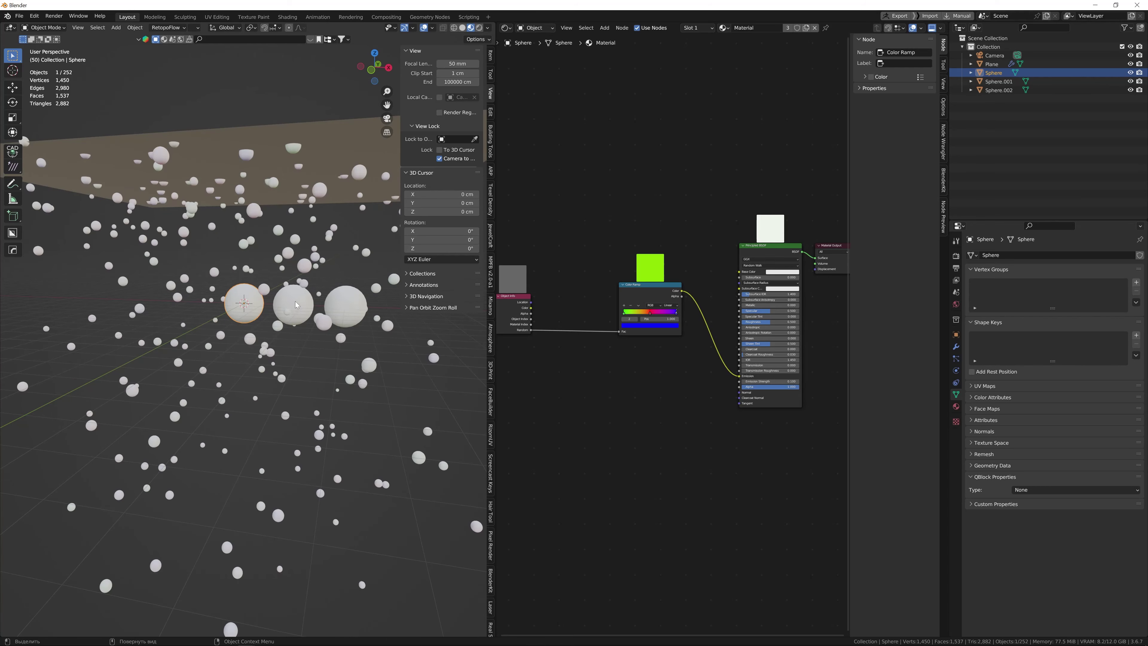
pyautogui.click(479, 28)
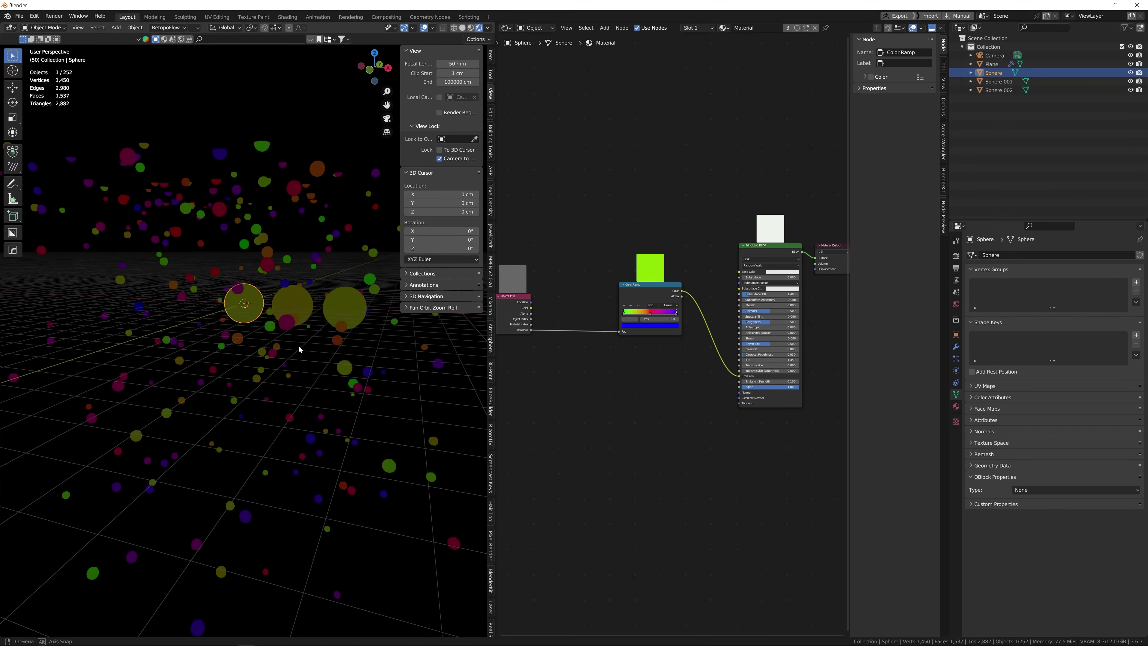
pyautogui.moveTo(302, 341)
pyautogui.mouseDown(button='middle')
pyautogui.moveTo(252, 343)
pyautogui.moveTo(387, 351)
pyautogui.mouseUp(button='middle')
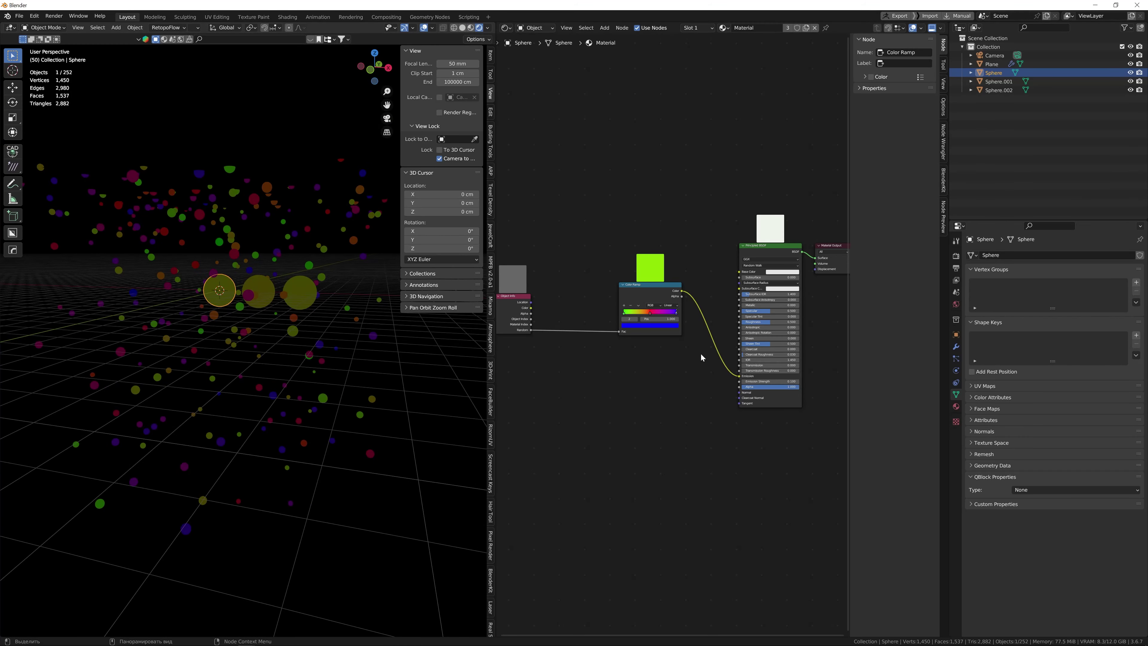
pyautogui.moveTo(754, 381); pyautogui.dragTo(795, 381)
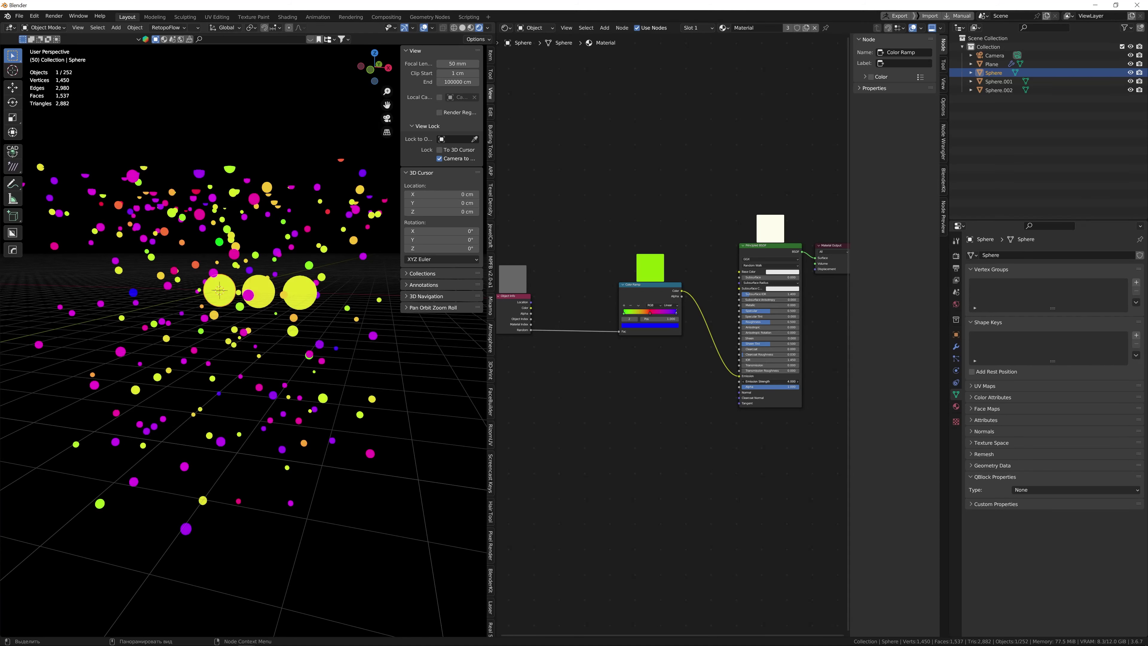
# Switch to the camera view and hide the Sphere, Sphere.001 and Sphere.002 objects in the viewport.
pyautogui.press('KP_0')
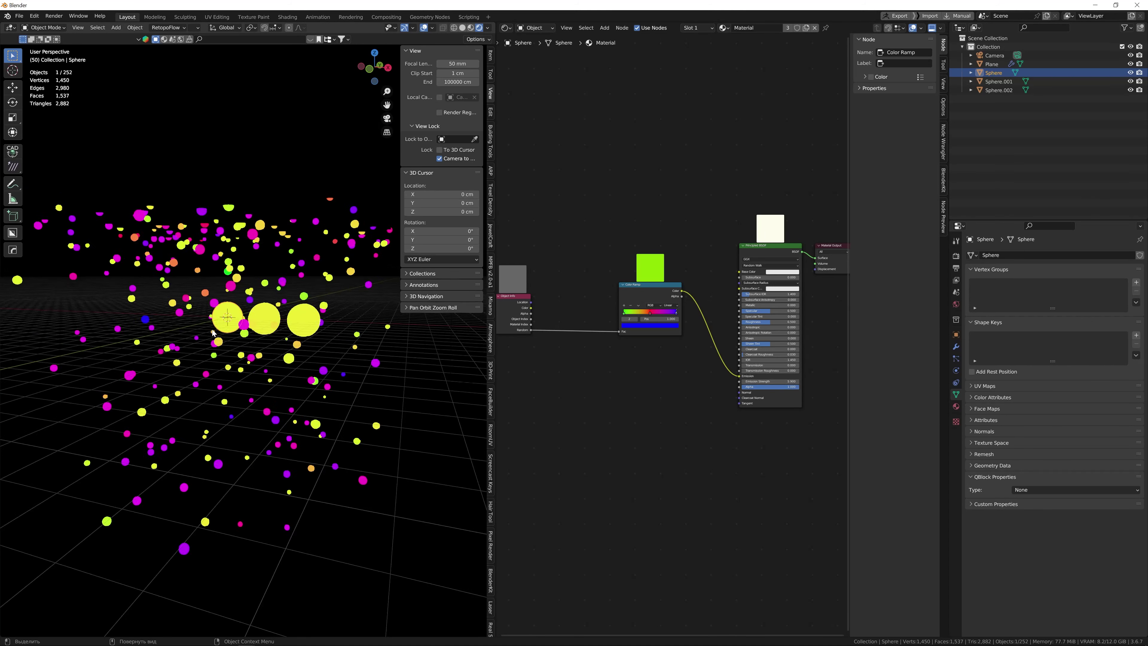
pyautogui.keyDown('ctrl'); pyautogui.moveTo(272, 356); pyautogui.dragTo(274, 351, button='middle'); pyautogui.keyUp('ctrl')
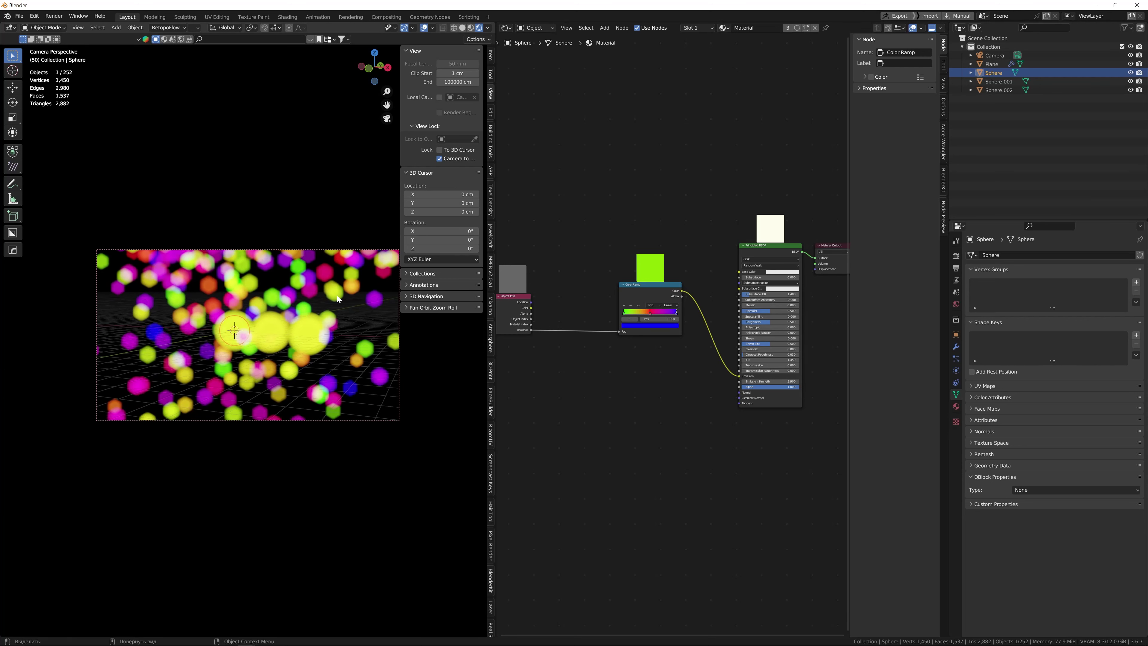
pyautogui.moveTo(1131, 63); pyautogui.dragTo(1133, 92)
pyautogui.scroll(1, 160, 357)
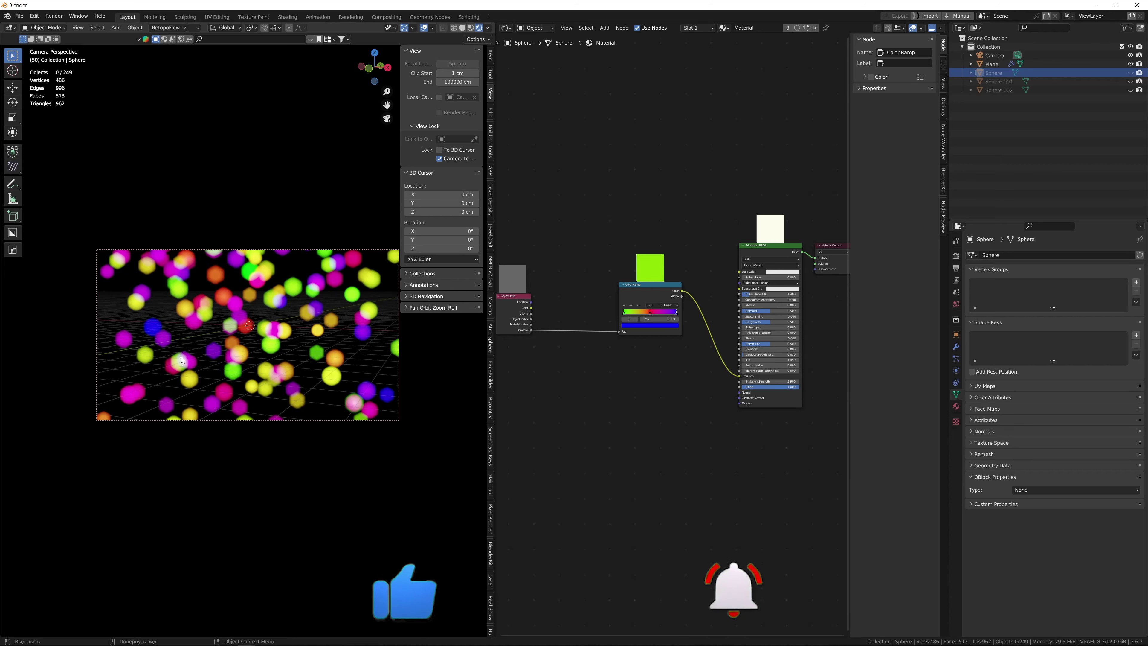
# Maximize the 3D viewport without overlays and reposition the camera around the colored bokeh particles.
pyautogui.hotkey('shift', 'alt', 'z')
pyautogui.hotkey('ctrl', 'space')
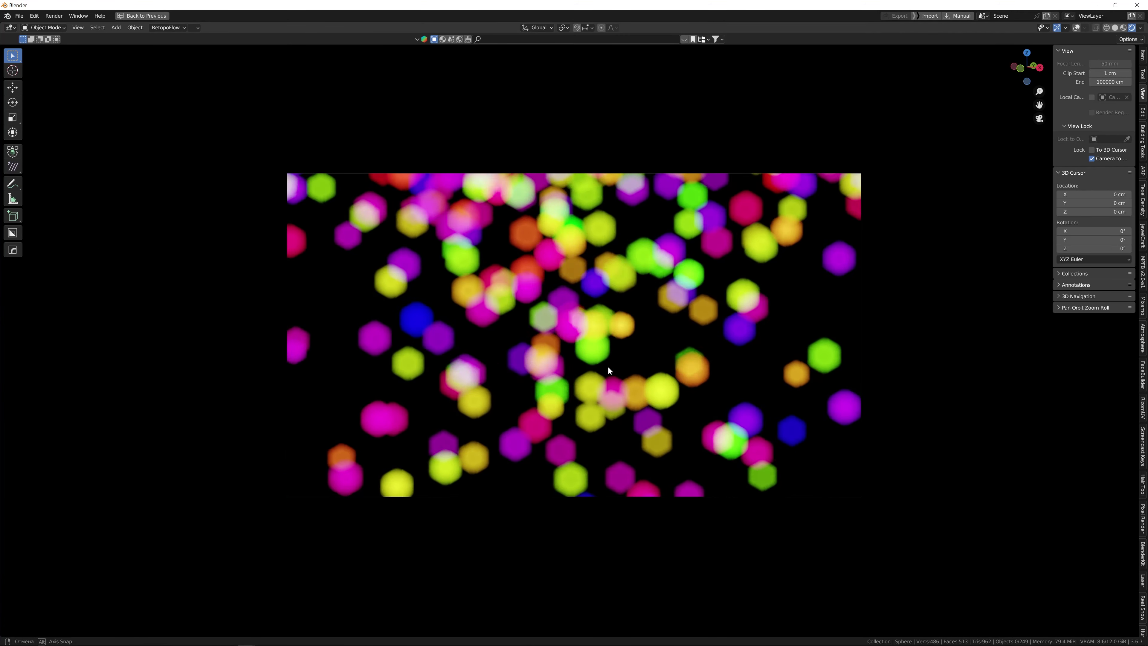
pyautogui.scroll(-2, 604, 352)
pyautogui.moveTo(577, 348); pyautogui.dragTo(641, 343, button='middle')
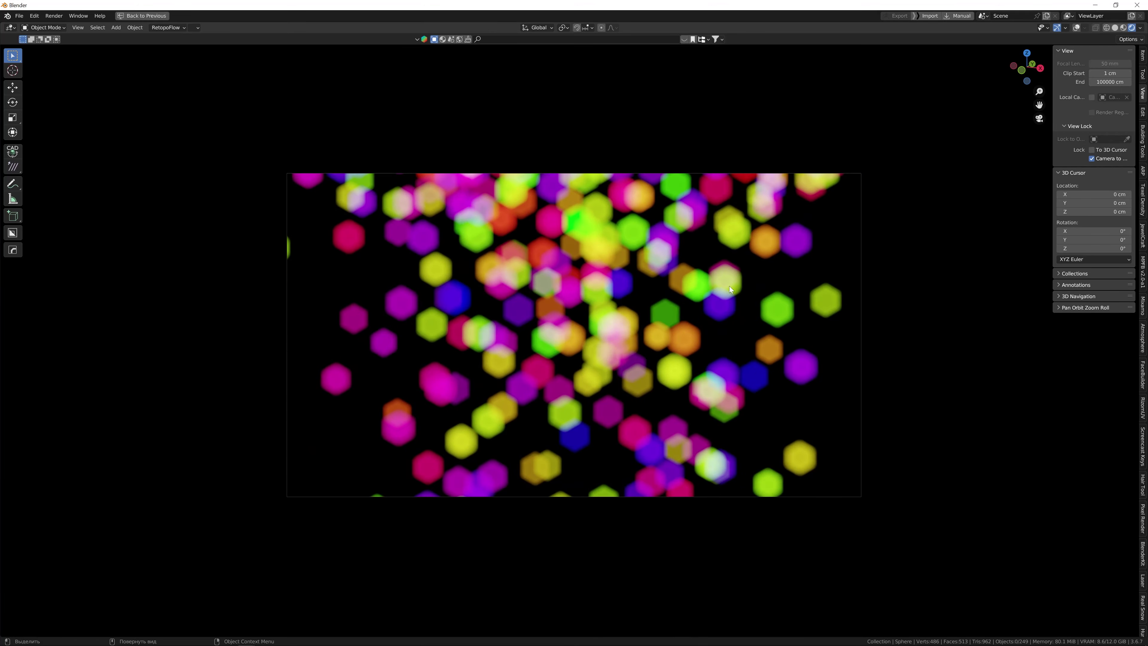
pyautogui.moveTo(557, 382); pyautogui.dragTo(445, 265, button='middle')
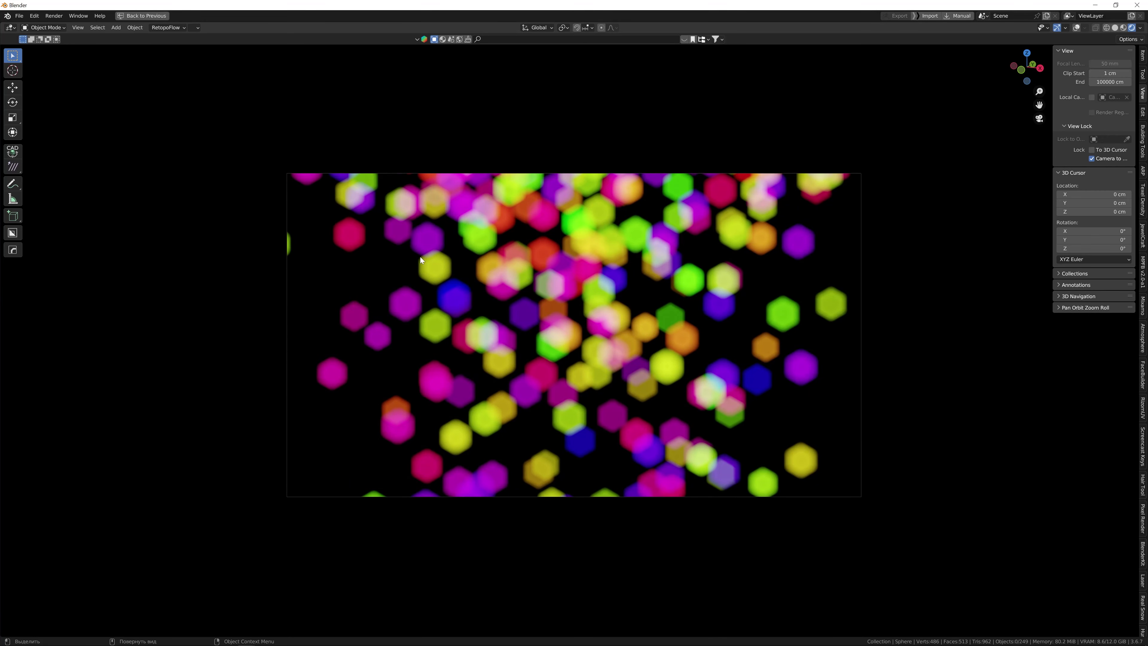
pyautogui.scroll(-2, 485, 345)
pyautogui.moveTo(539, 331); pyautogui.dragTo(534, 331, button='middle')
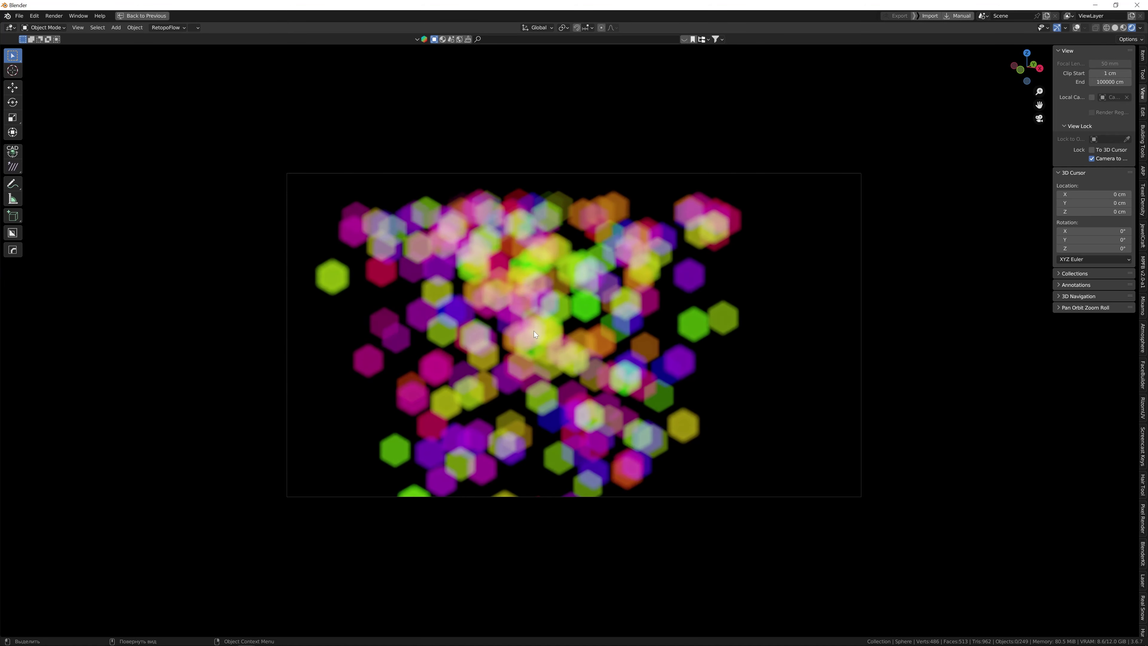
# Minimize Blender, switch to the Marmoset Toolbag scene with the glowing sphere and keep Camera 1's Focus Distance at 0.
pyautogui.click(1095, 5)
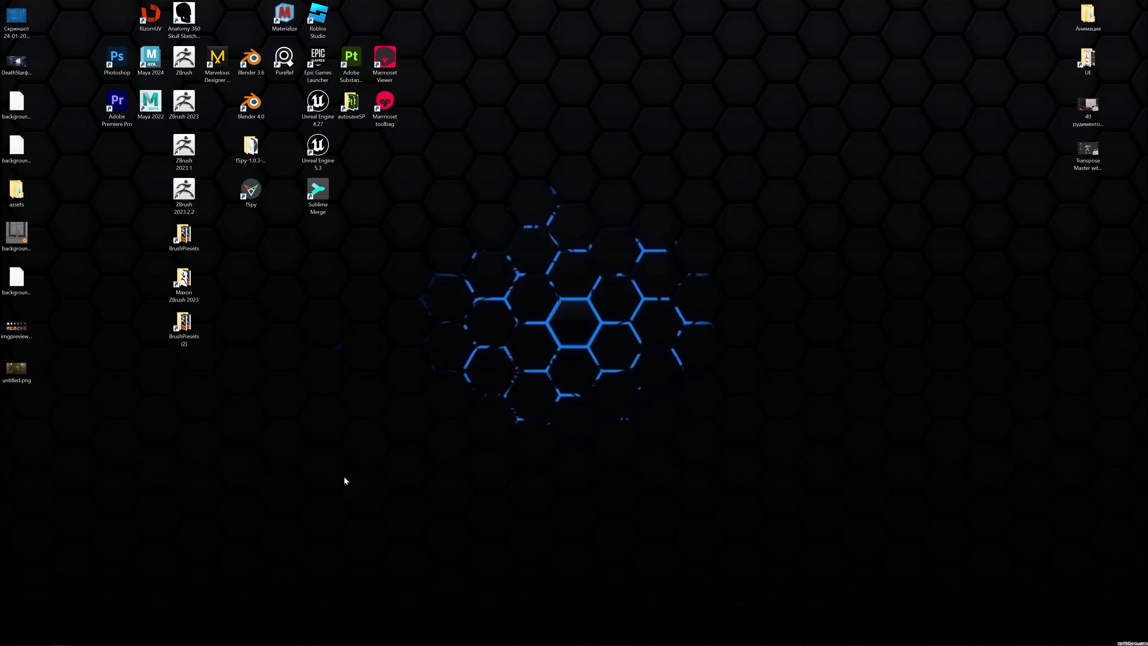
pyautogui.moveTo(246, 638)
pyautogui.click(291, 606)
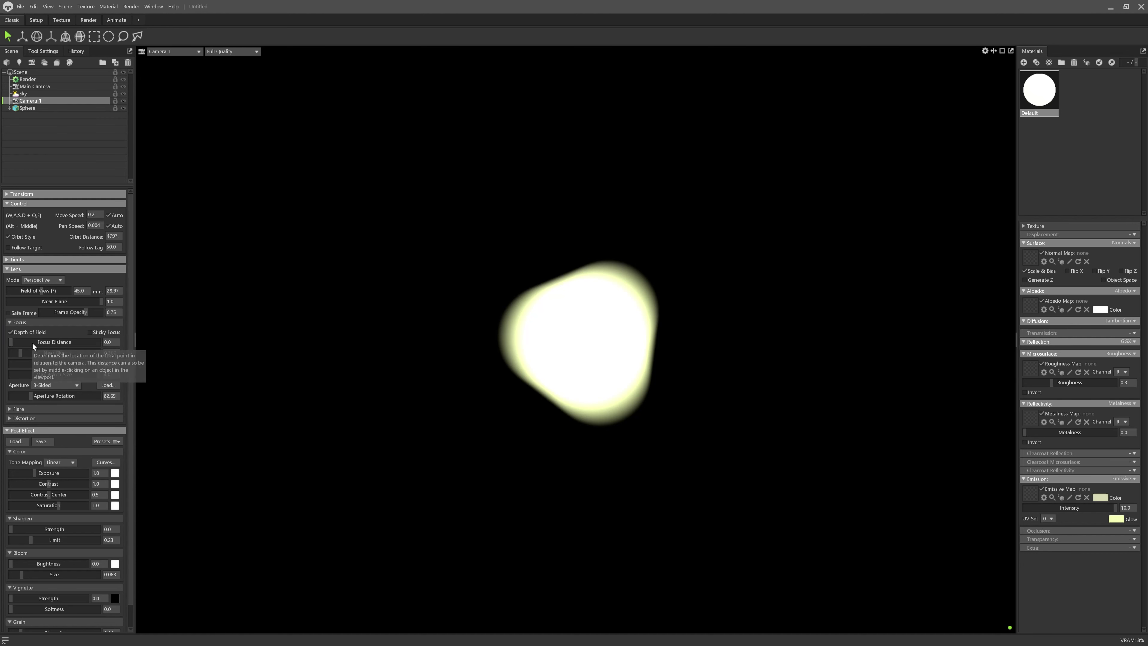
pyautogui.moveTo(32, 342); pyautogui.dragTo(2, 342)
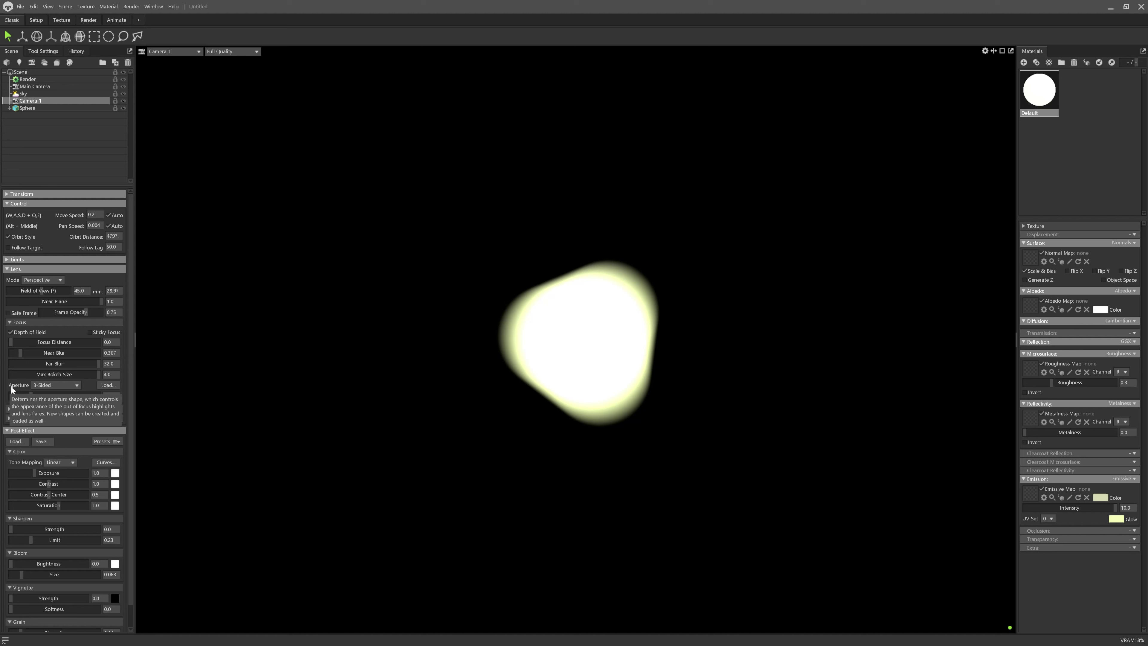
# Try the 4-Sided, 5-Sided, 6-Sided, 8-Sided and Circle (Ringed) aperture shapes on Camera 1.
pyautogui.click(73, 385)
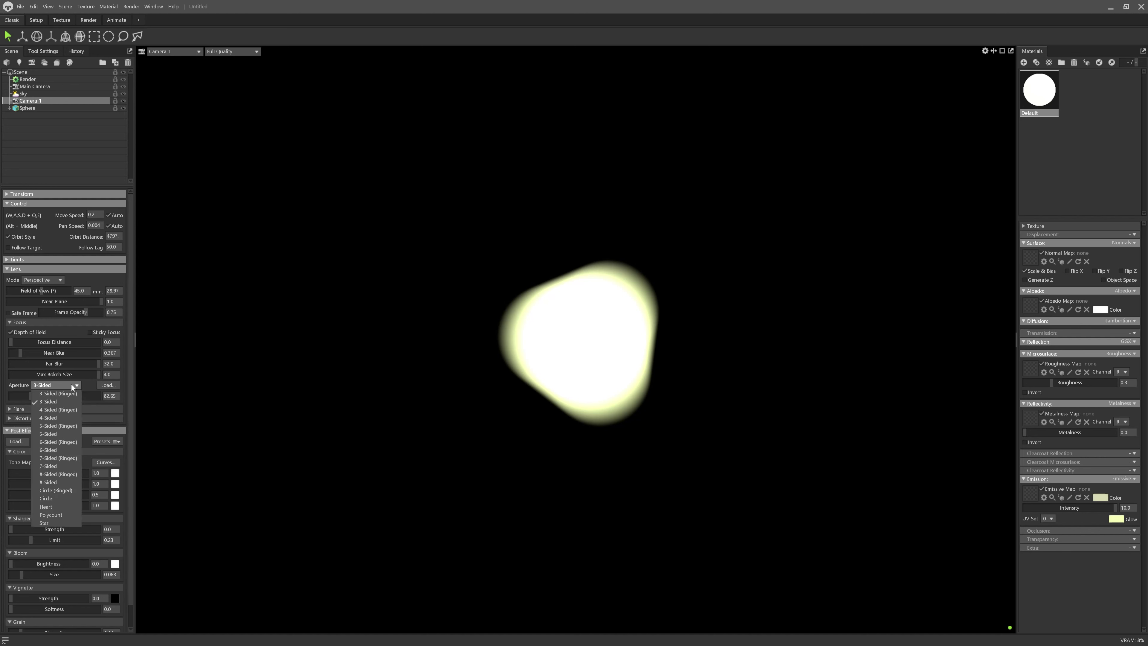
pyautogui.click(59, 409)
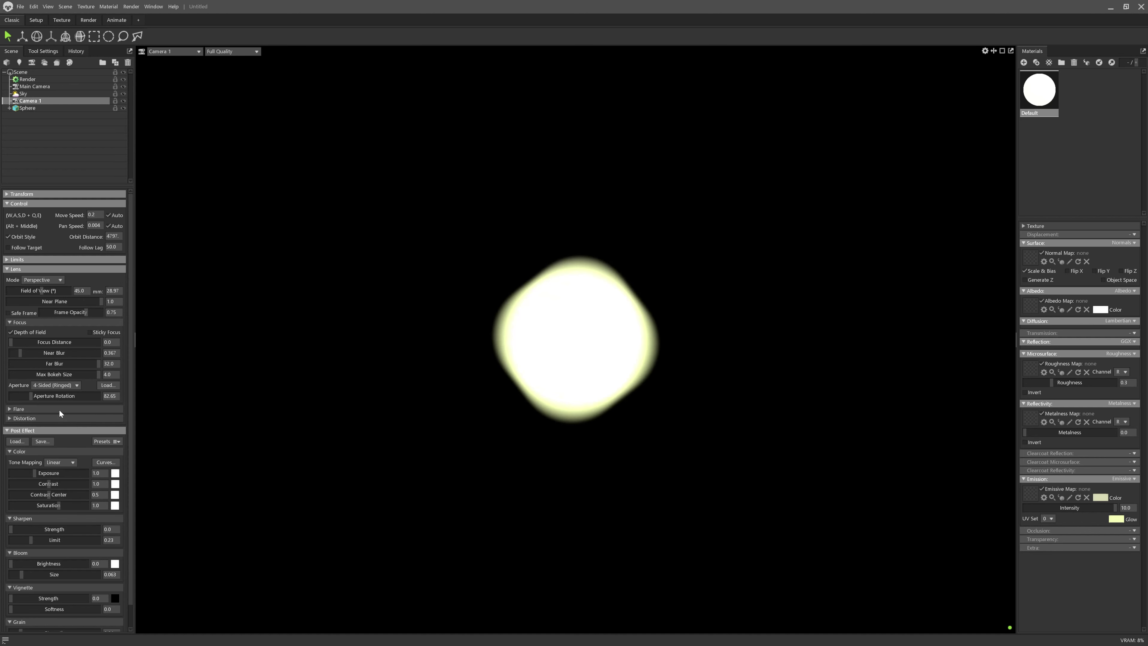
pyautogui.click(72, 386)
pyautogui.click(55, 426)
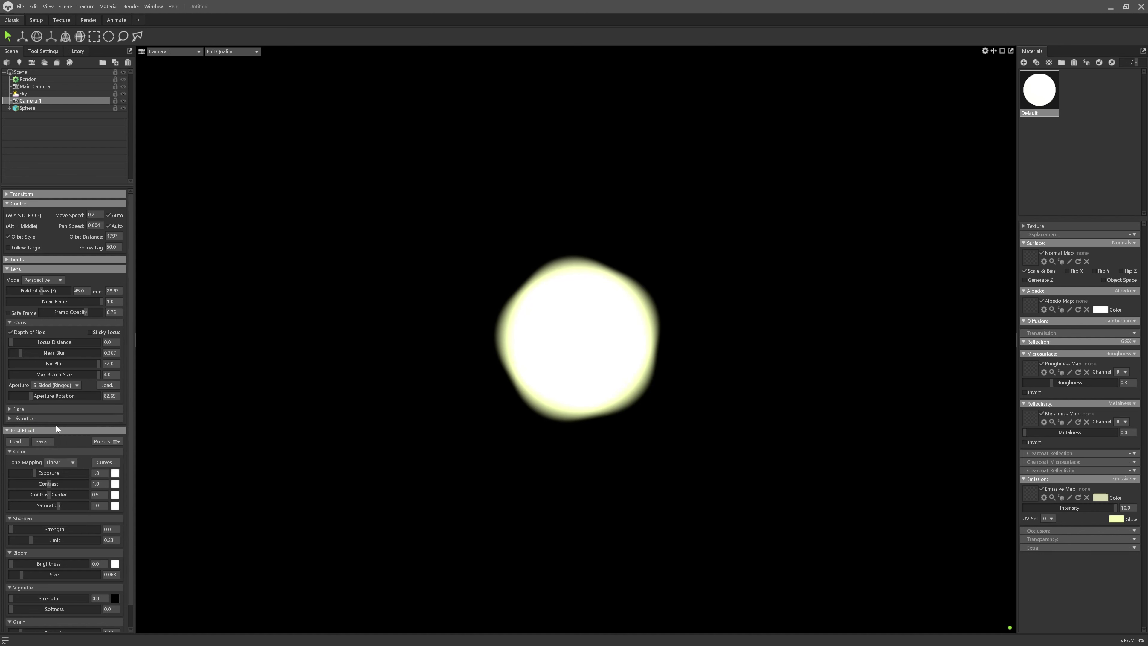
pyautogui.click(76, 386)
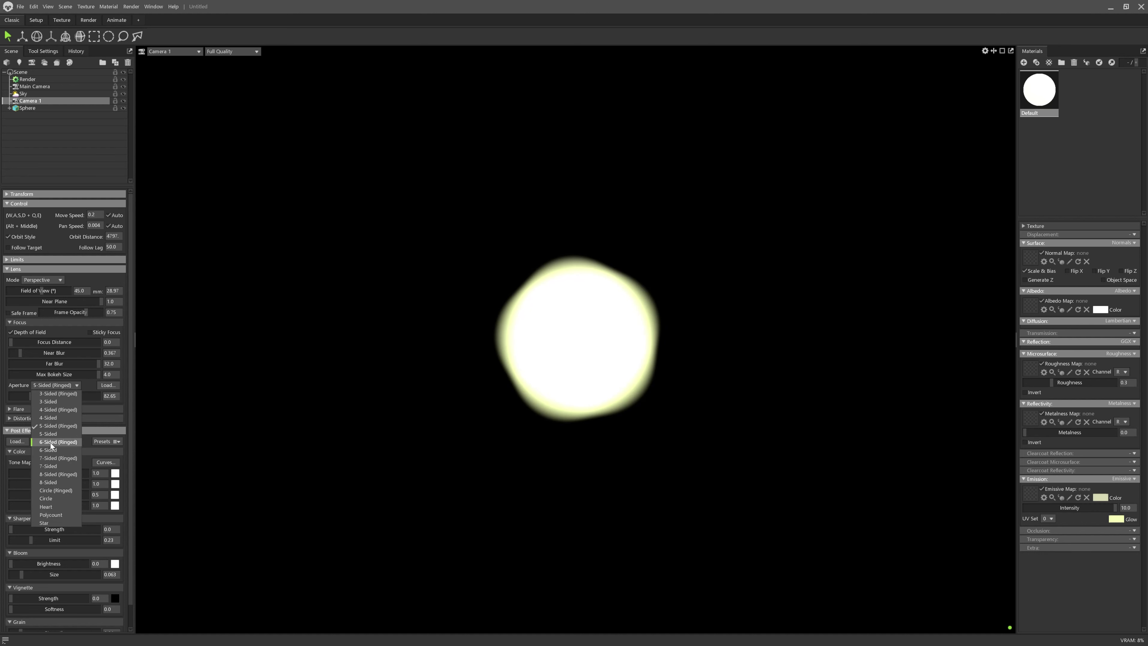
pyautogui.click(58, 442)
pyautogui.click(75, 384)
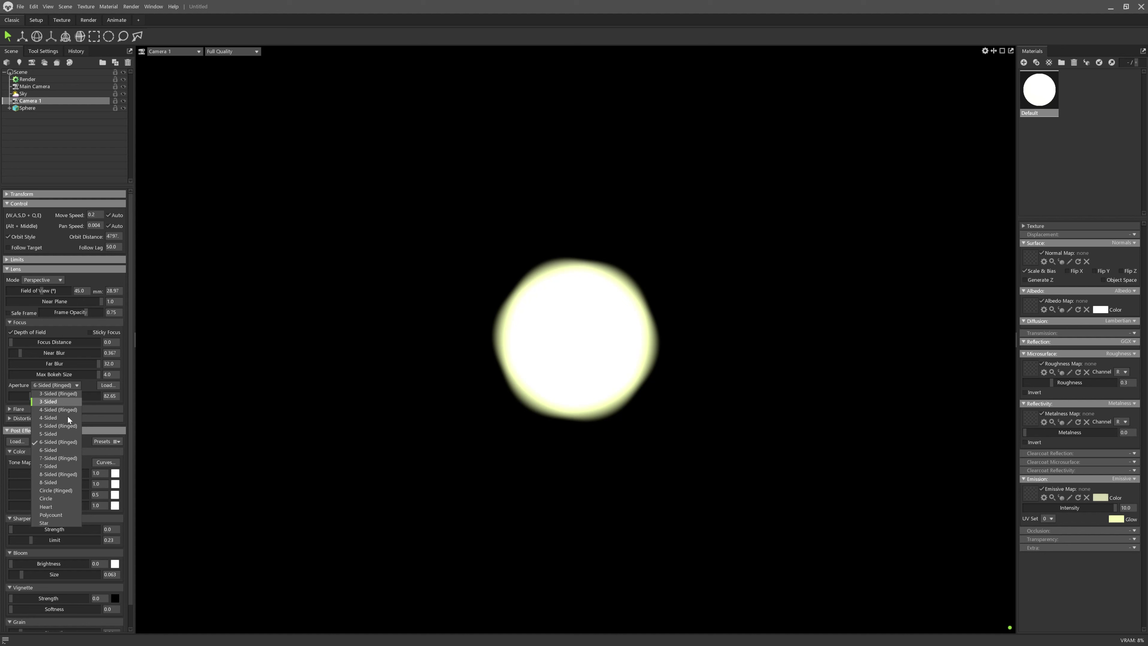
pyautogui.click(56, 474)
pyautogui.click(74, 385)
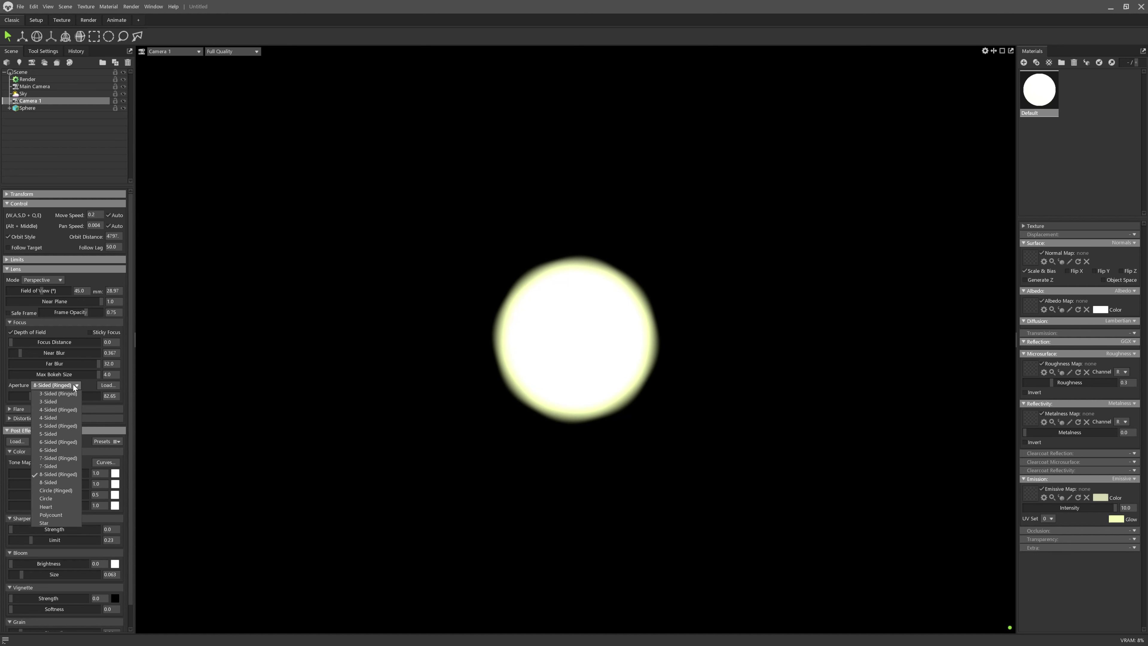
pyautogui.click(50, 491)
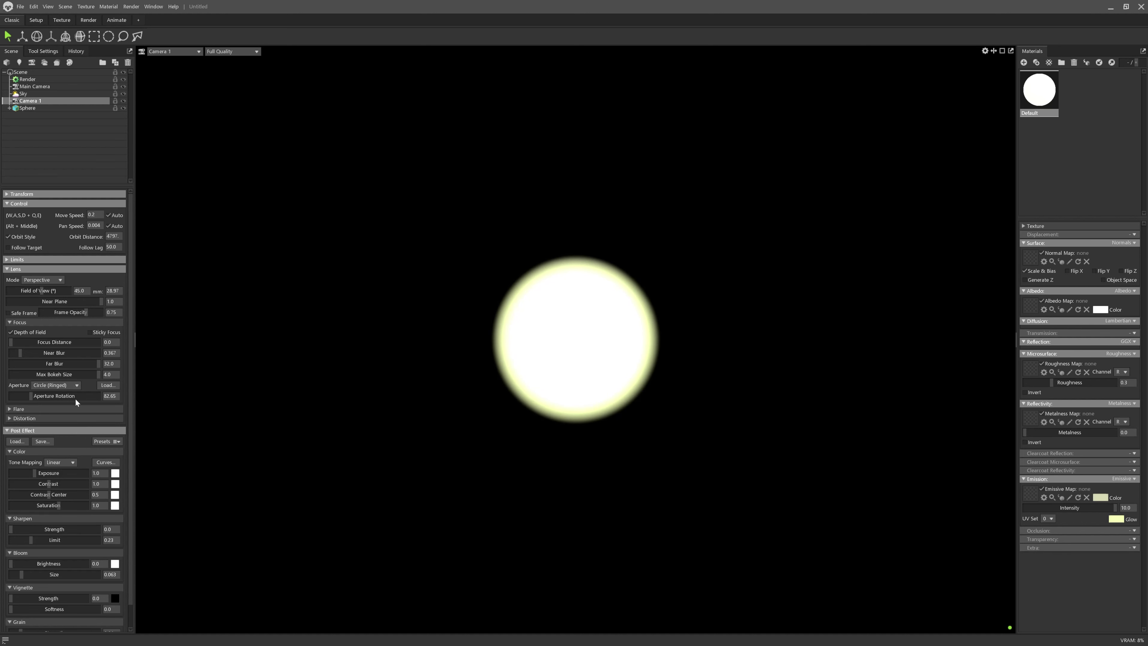
# Set Camera 1's aperture shape to Heart and its Aperture Rotation to 0.
pyautogui.click(72, 385)
pyautogui.click(52, 506)
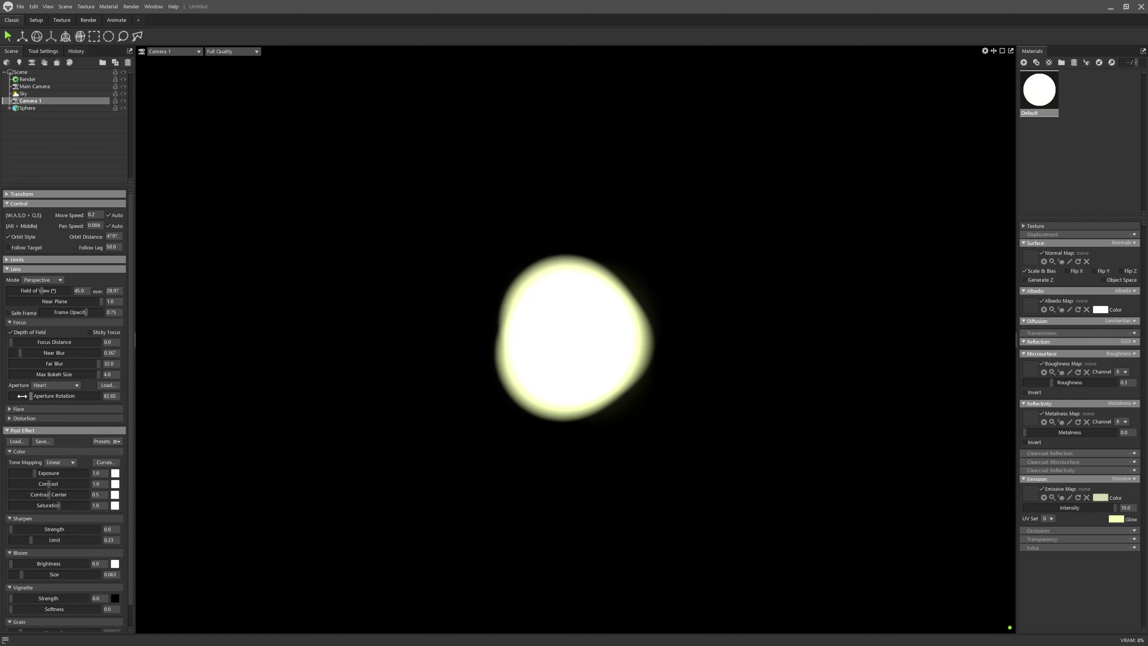
pyautogui.moveTo(22, 396)
pyautogui.mouseDown()
pyautogui.moveTo(9, 397)
pyautogui.moveTo(63, 396)
pyautogui.moveTo(2, 399)
pyautogui.mouseUp()
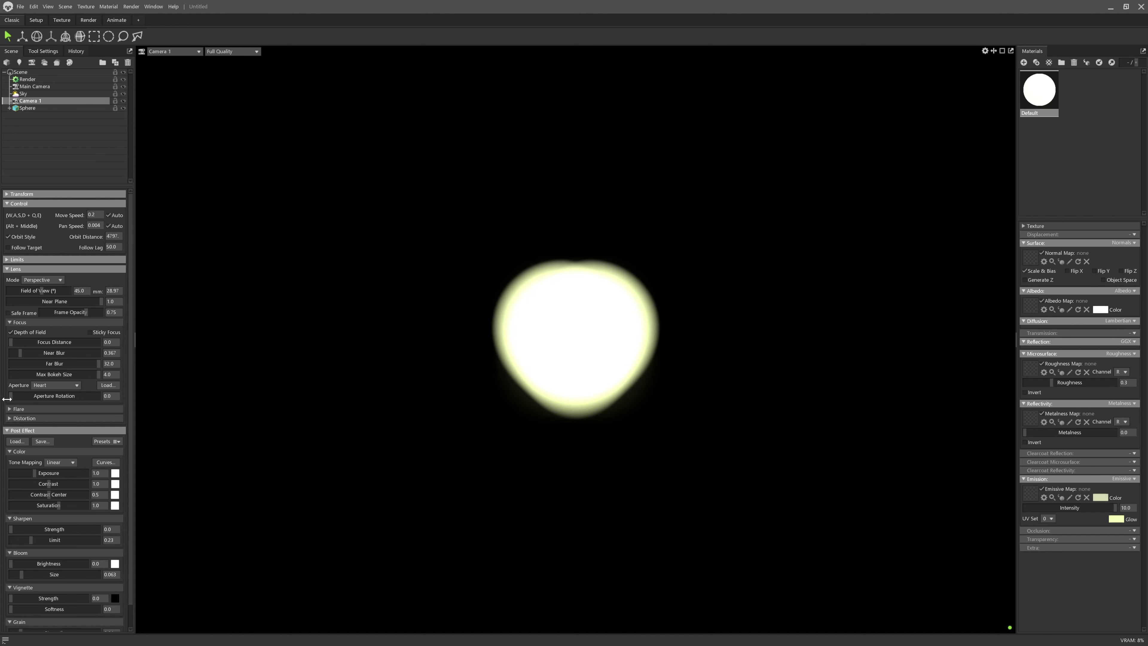
# Change Camera 1's aperture shape to Star.
pyautogui.click(76, 384)
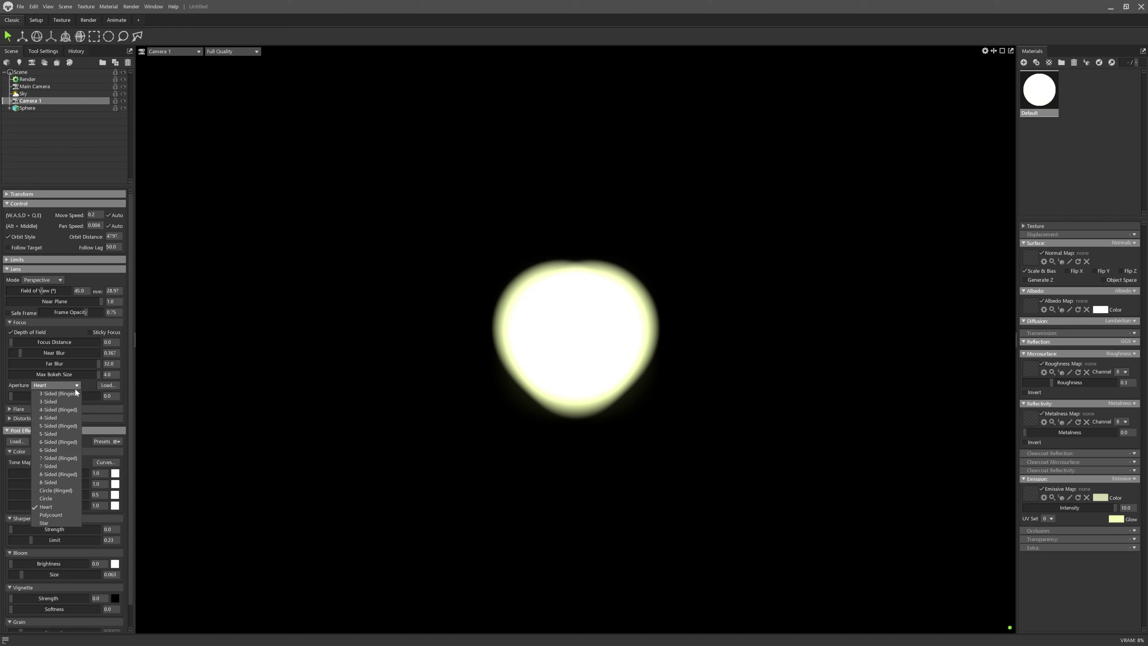
pyautogui.click(48, 523)
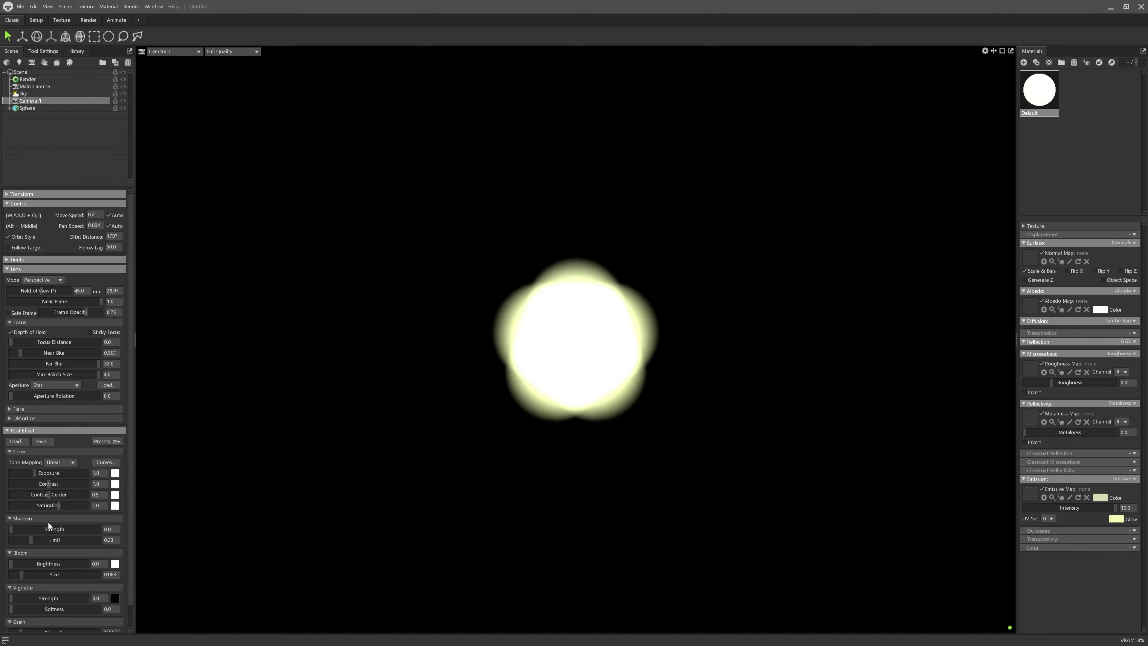